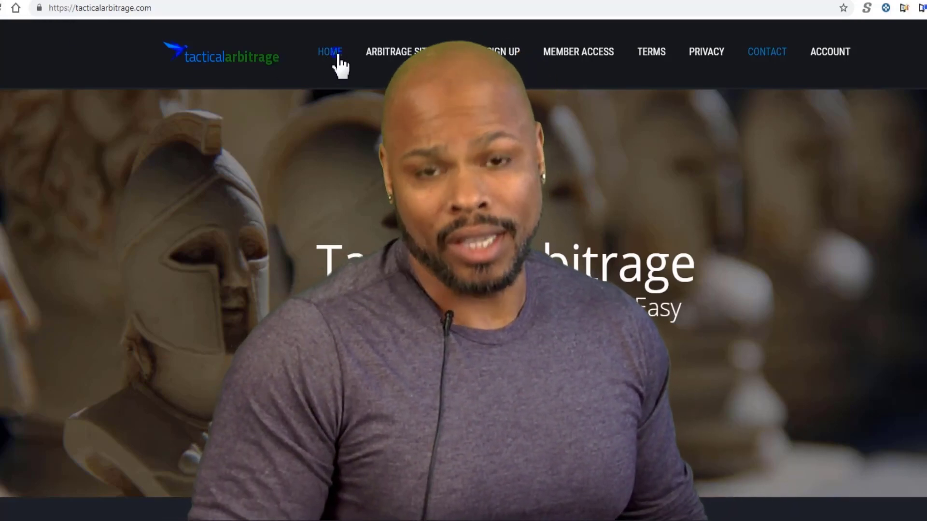
pyautogui.click(338, 55)
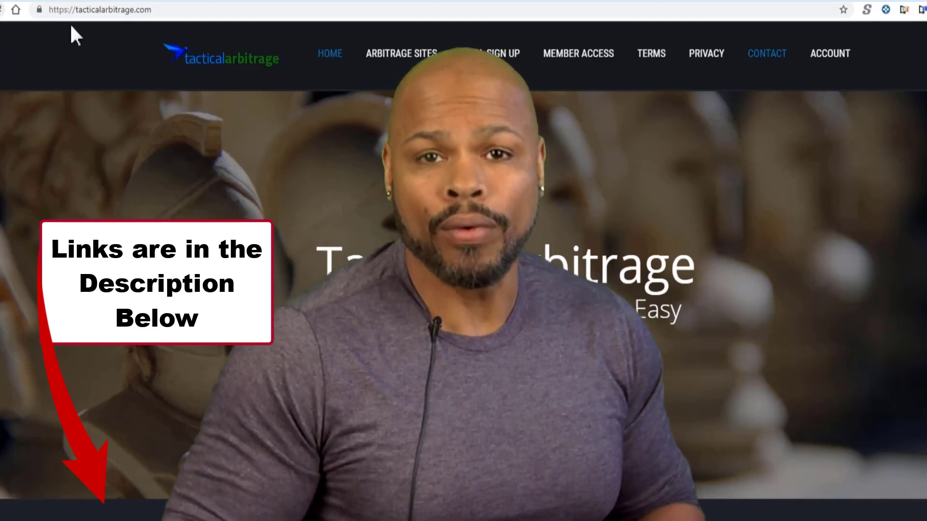
pyautogui.click(338, 57)
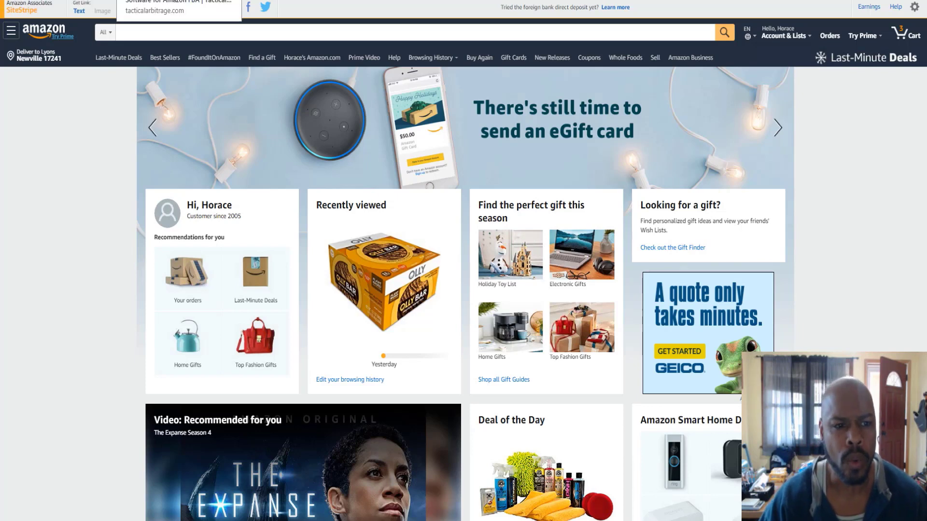
# Switch to the What To Sell On Amazon channel on YouTube and open its YouTube Studio dashboard
pyautogui.click(290, 1)
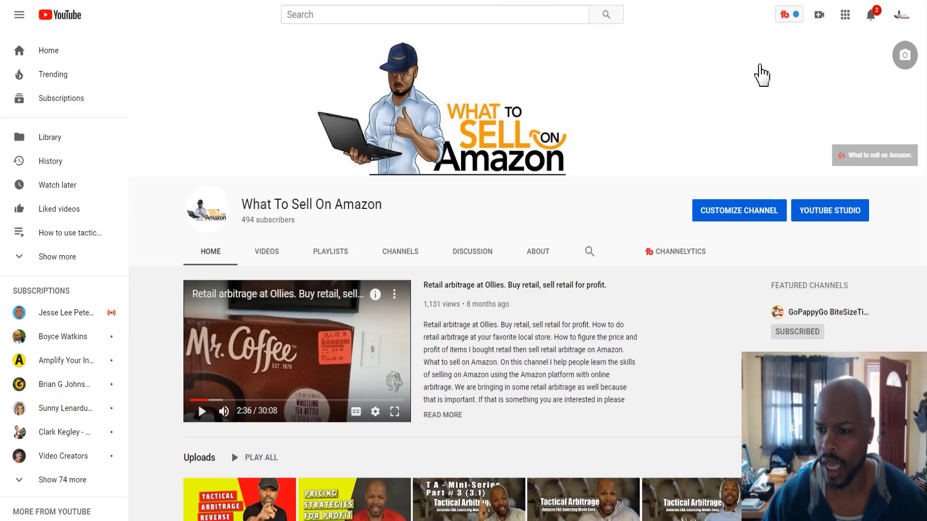
pyautogui.click(901, 18)
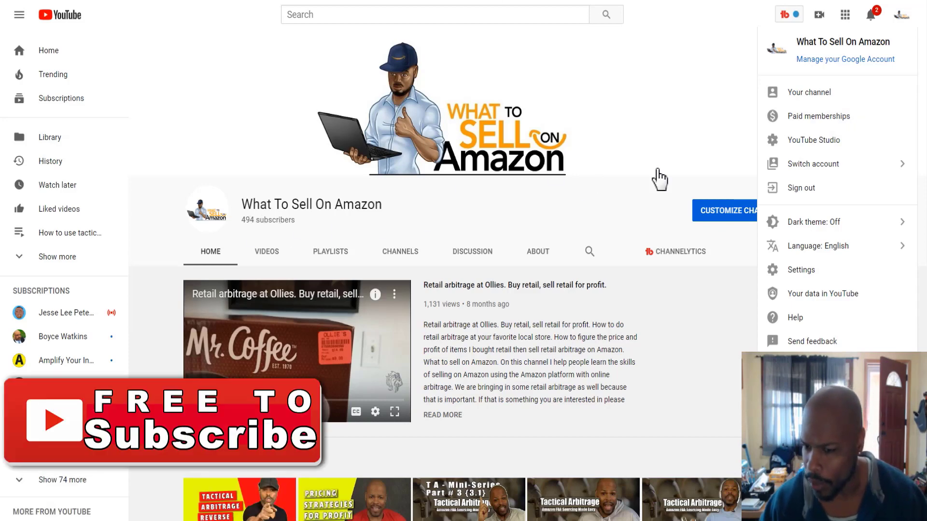
pyautogui.click(817, 142)
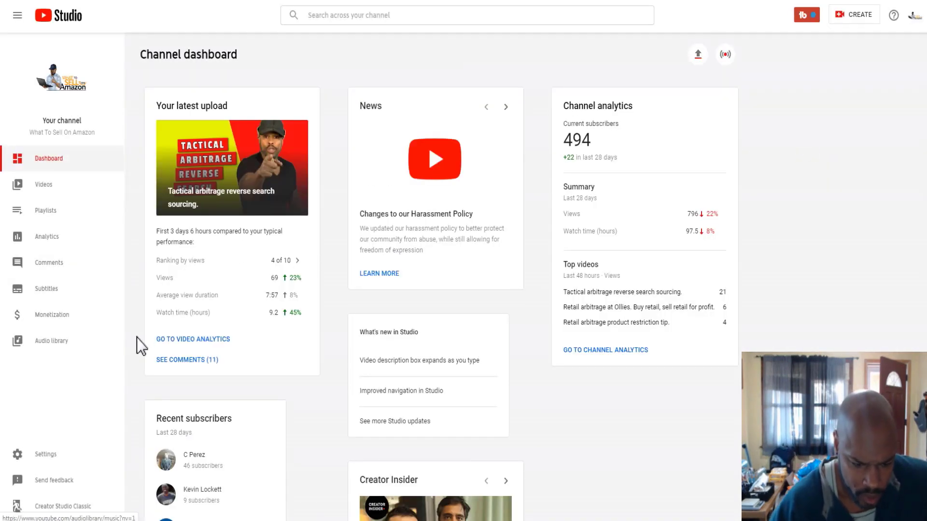
# View the full list of recent subscribers from the channel dashboard and close it
pyautogui.scroll(-2, 200, 408)
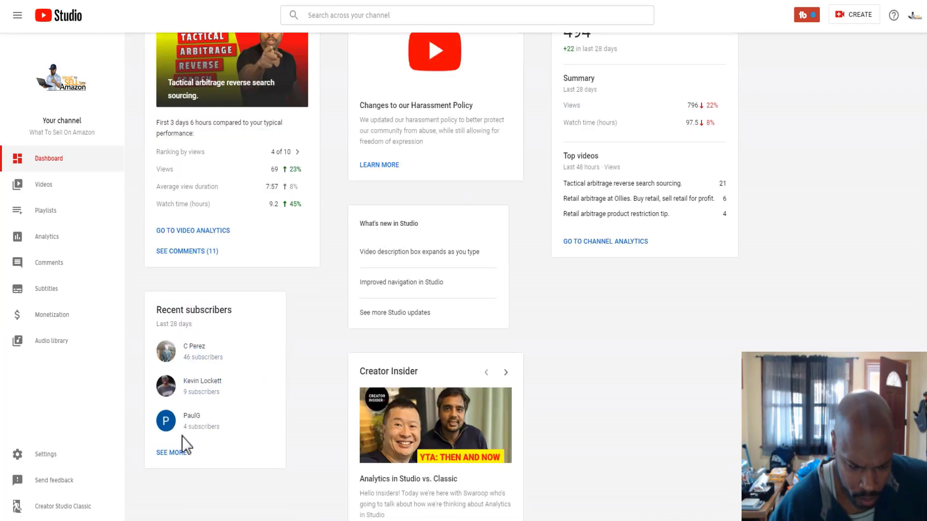
pyautogui.click(173, 453)
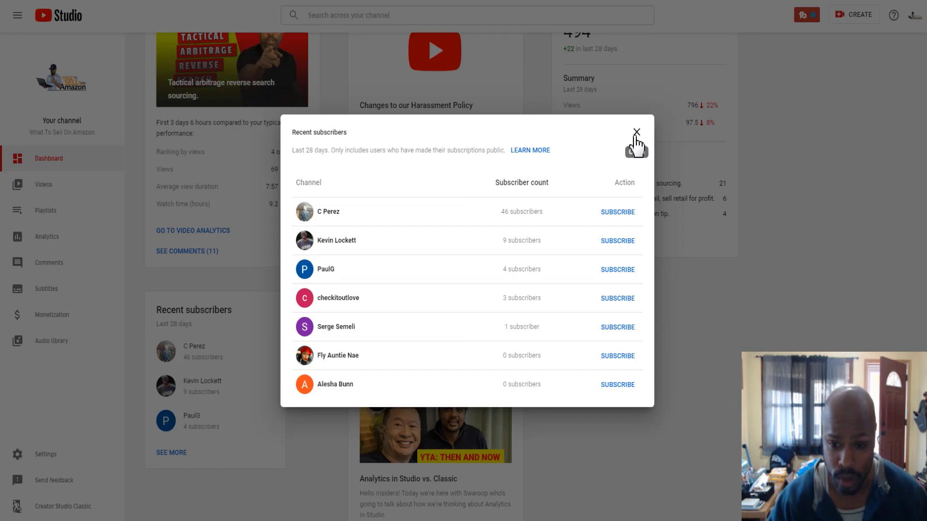
pyautogui.click(637, 133)
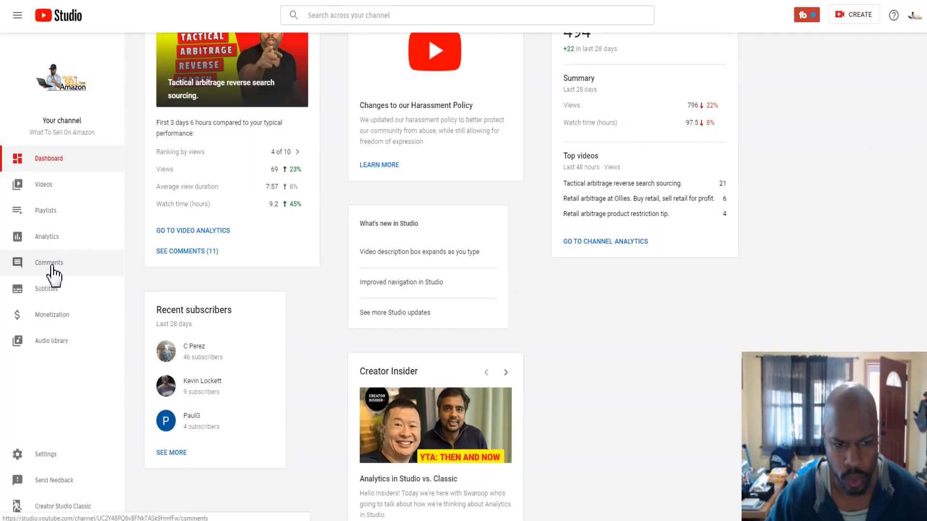
# Open the channel comments, remove the "Comments I haven't responded to" filter, and read through the viewers' comments and replies
pyautogui.click(51, 269)
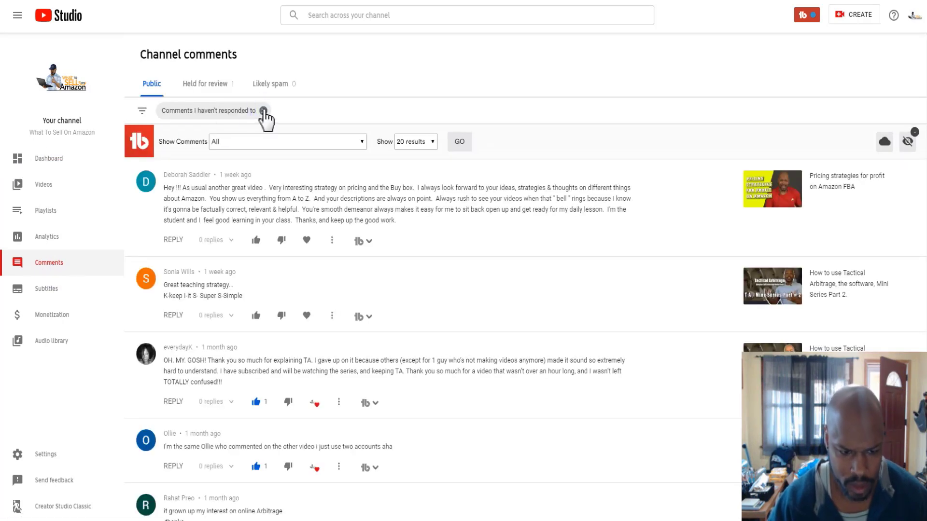
pyautogui.click(263, 111)
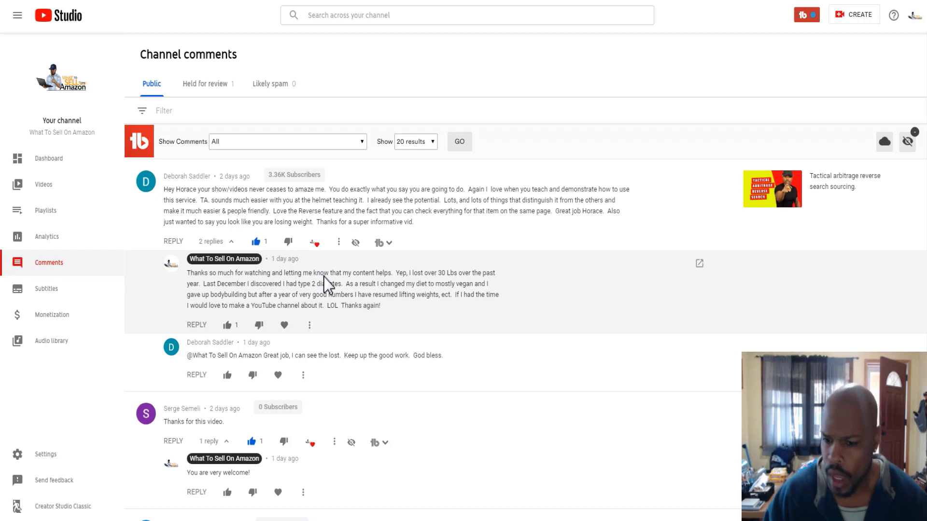
pyautogui.scroll(-2, 324, 276)
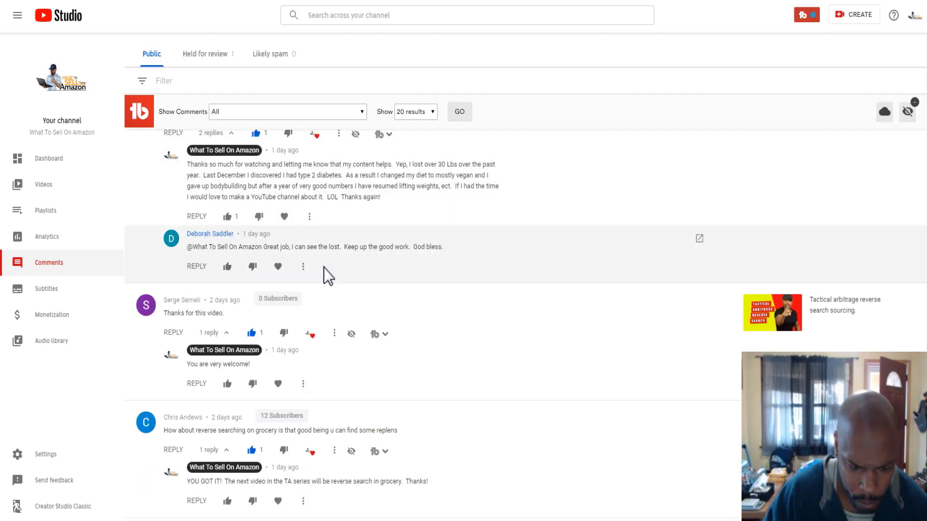
pyautogui.scroll(-1, 323, 267)
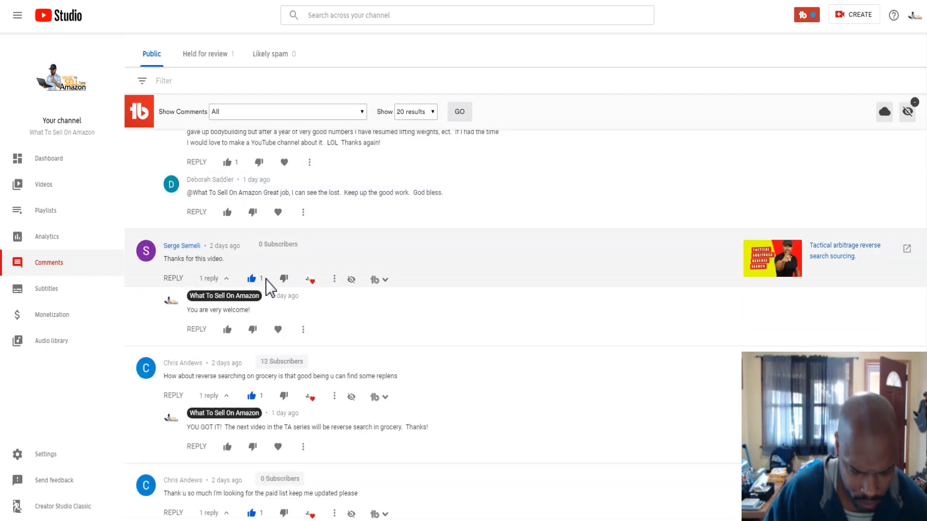
pyautogui.scroll(-1, 269, 288)
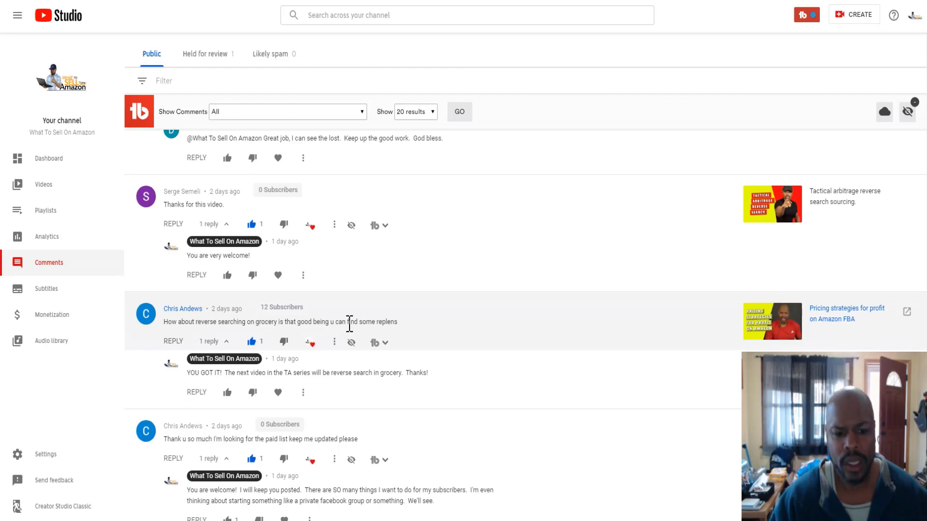
pyautogui.scroll(-1, 349, 324)
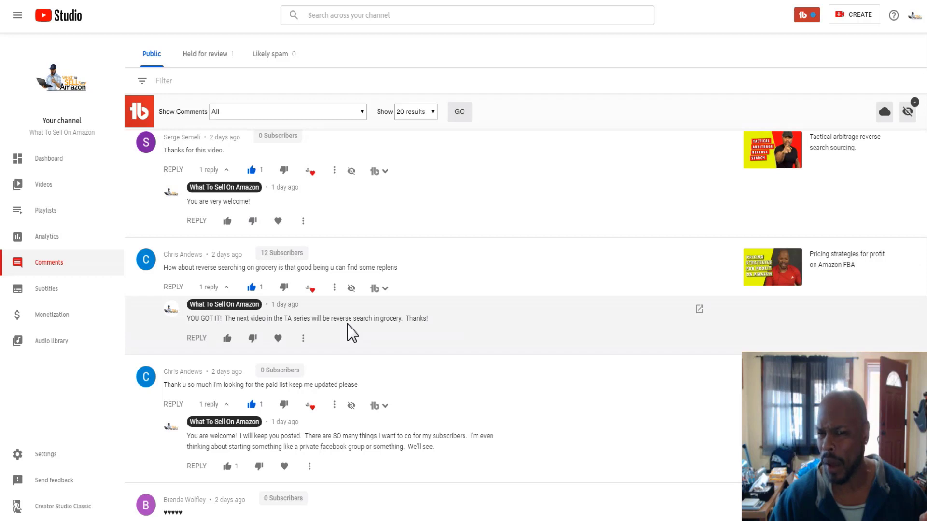
pyautogui.scroll(1, 353, 333)
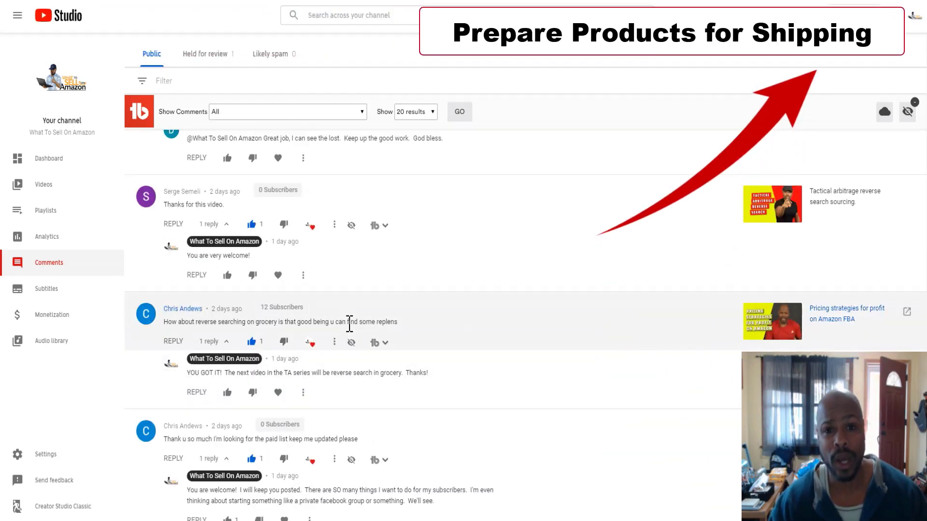
pyautogui.scroll(-3, 349, 324)
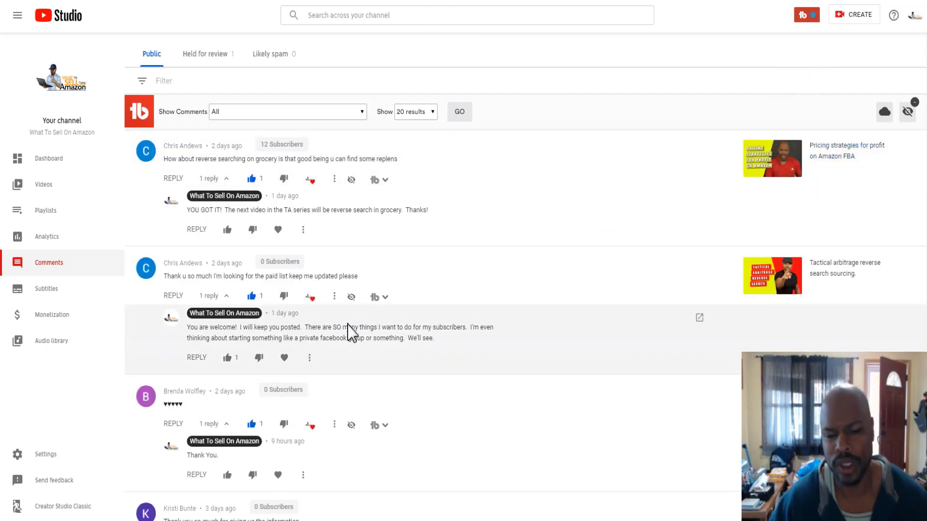
pyautogui.scroll(5, 350, 333)
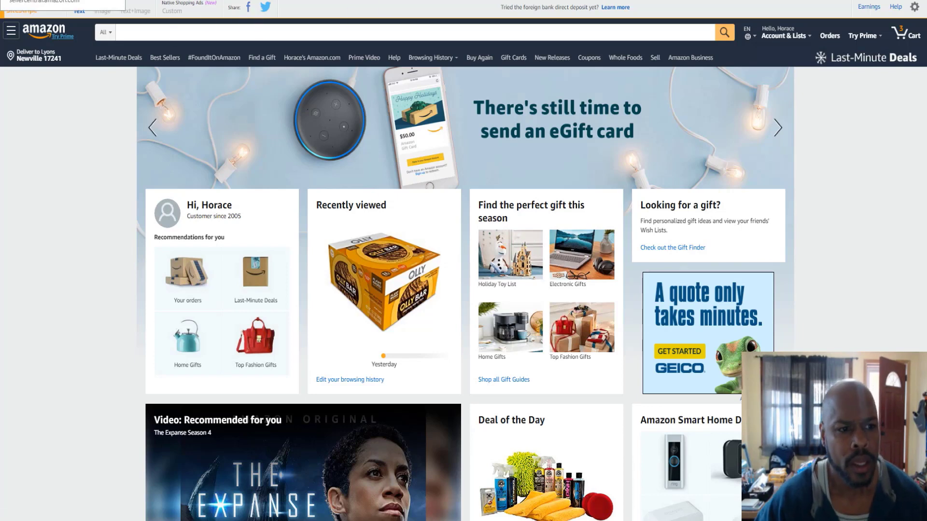
# Switch to Amazon Seller Central, reload its home page and examine the Sales Summary
pyautogui.click(80, 0)
pyautogui.scroll(-8, 500, 135)
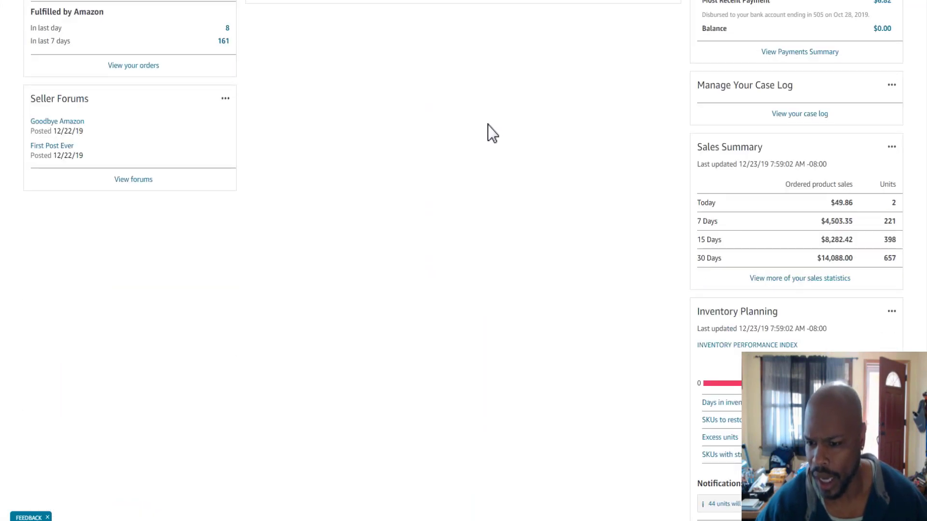
pyautogui.scroll(-2, 478, 126)
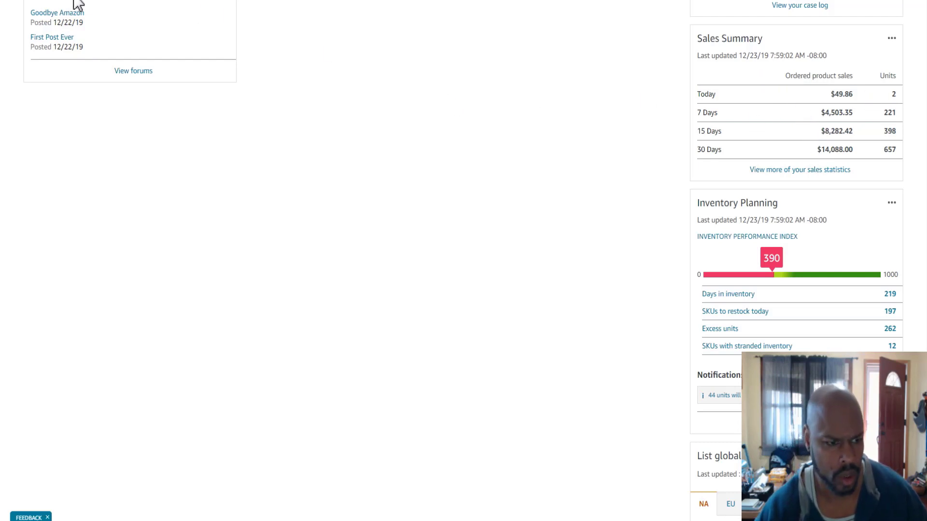
pyautogui.click(45, 2)
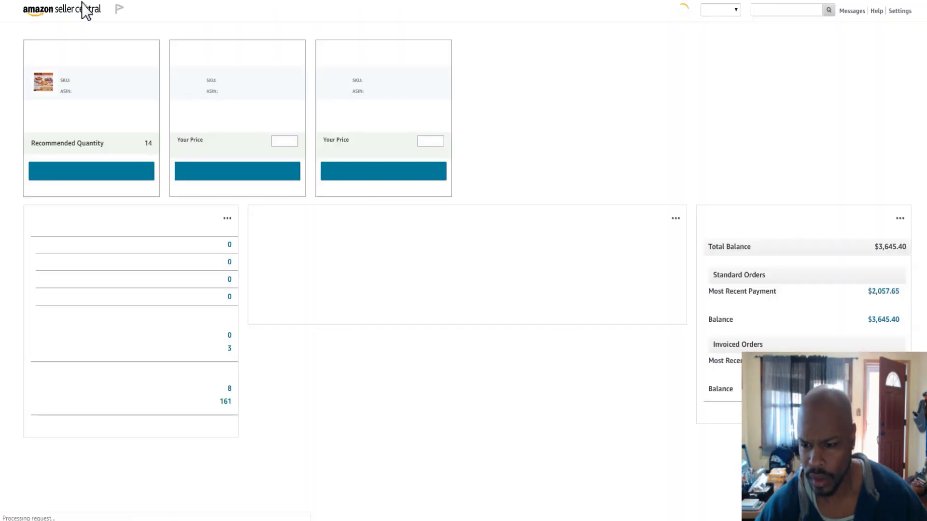
pyautogui.scroll(-10, 232, 38)
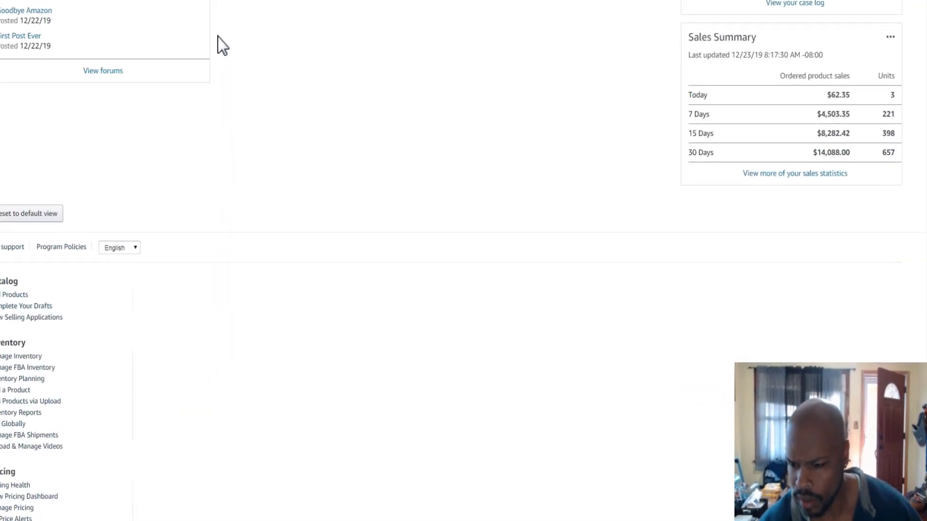
pyautogui.scroll(-1, 227, 45)
pyautogui.scroll(1, 207, 39)
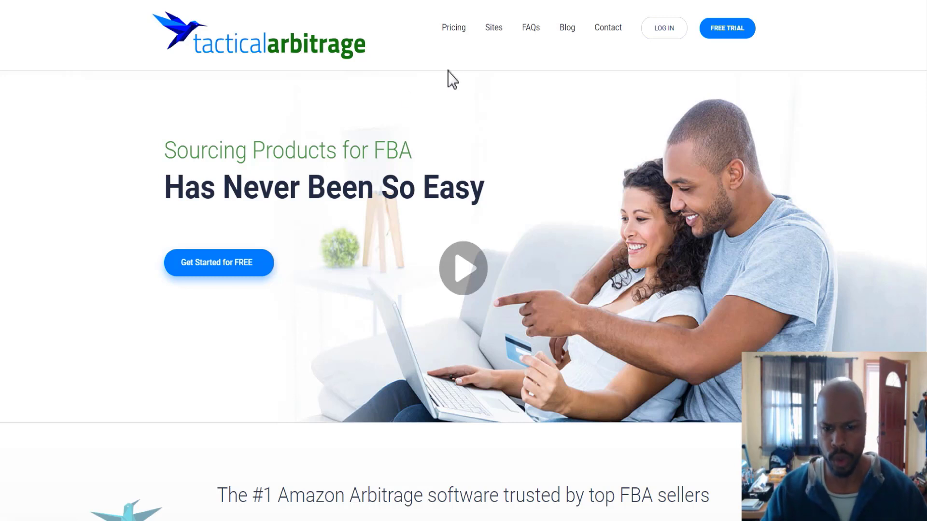
# Open the Tactical Arbitrage pricing page and compare the plans' annual prices, included search types and free trial
pyautogui.click(457, 35)
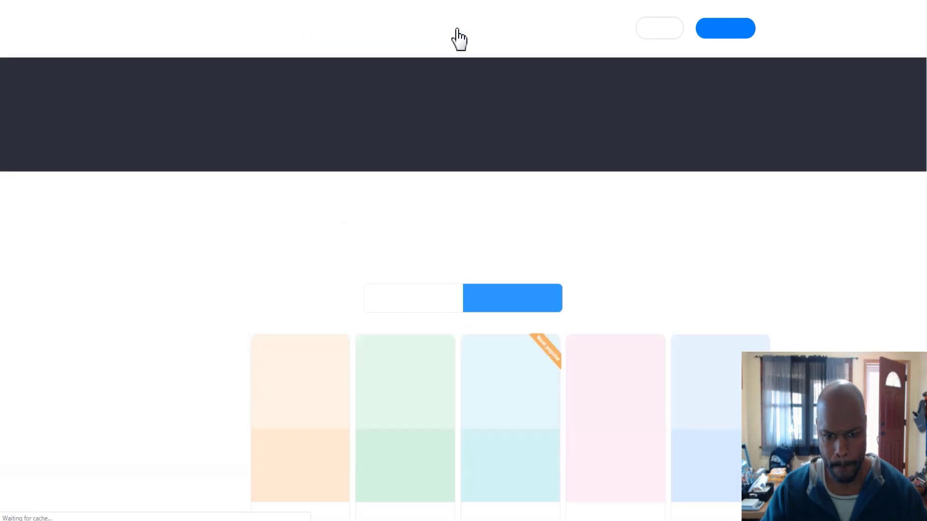
pyautogui.scroll(-2, 455, 34)
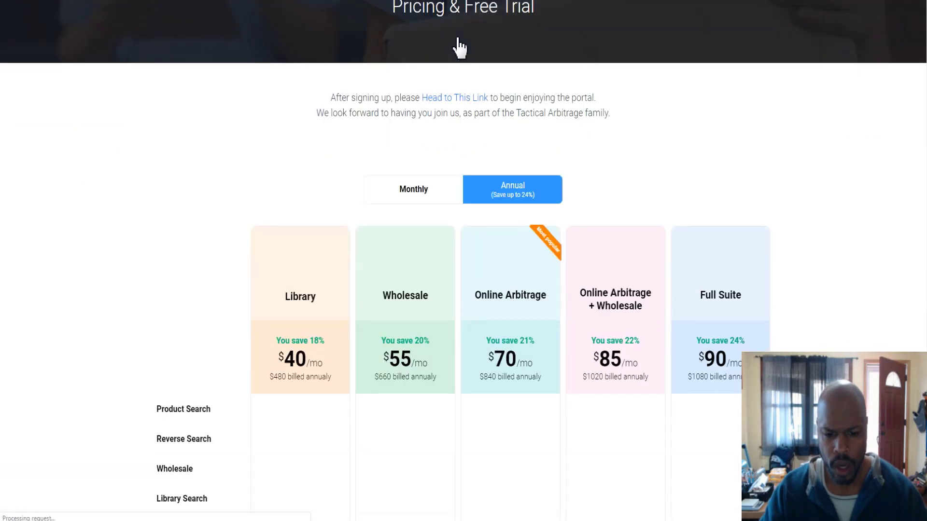
pyautogui.scroll(-1, 456, 34)
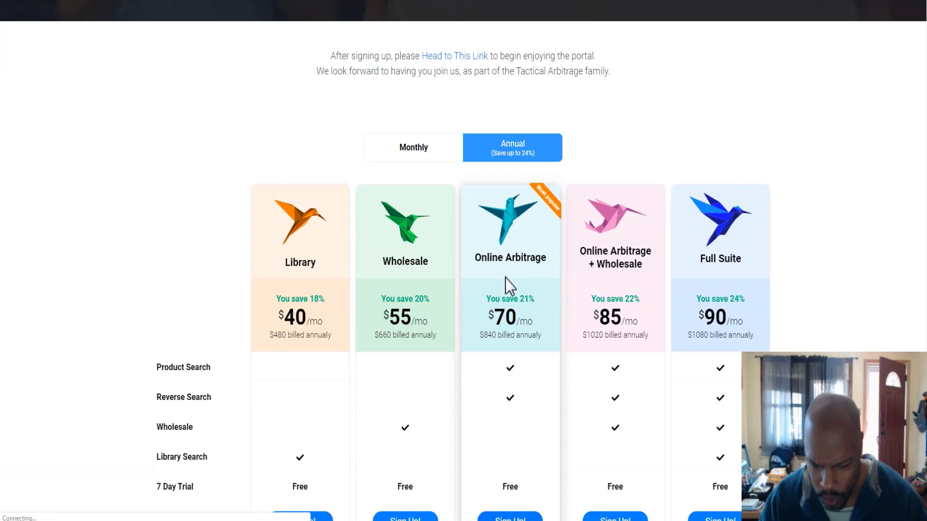
pyautogui.scroll(-1, 505, 283)
pyautogui.scroll(1, 527, 244)
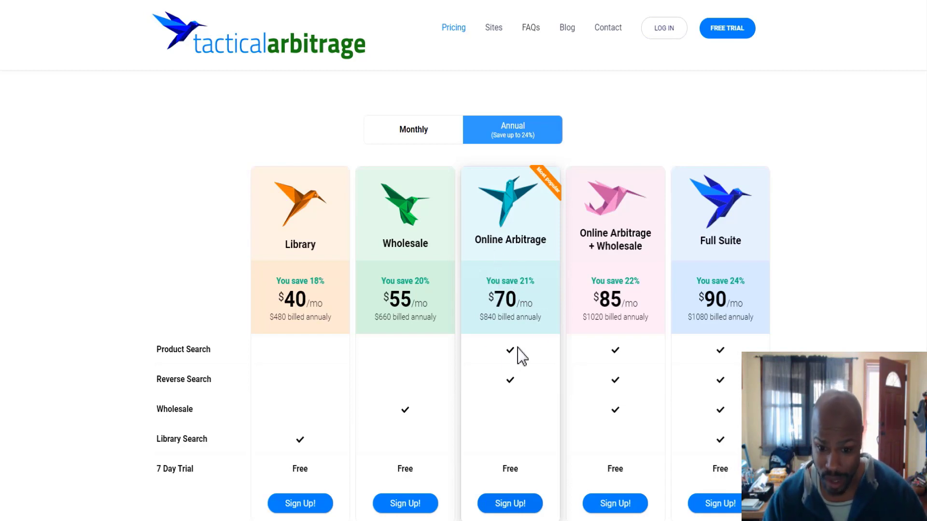
pyautogui.scroll(-1, 497, 283)
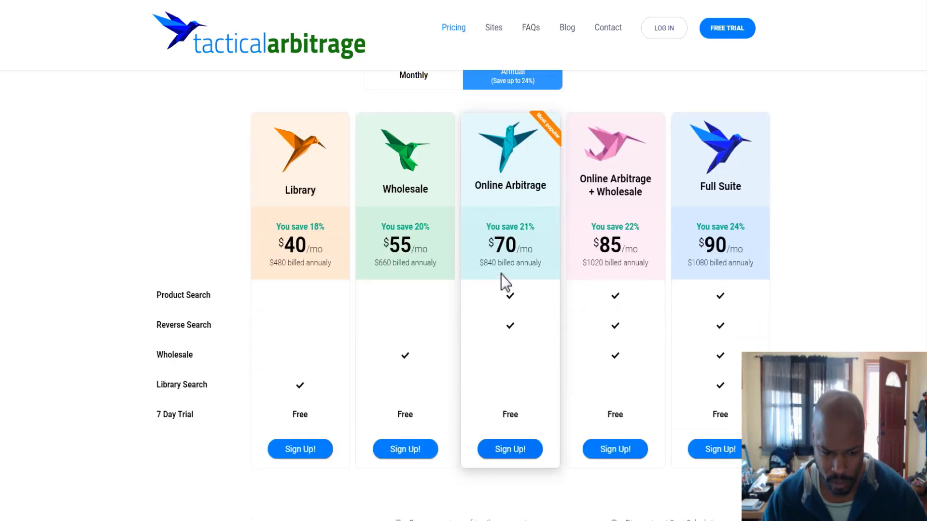
pyautogui.scroll(1, 502, 282)
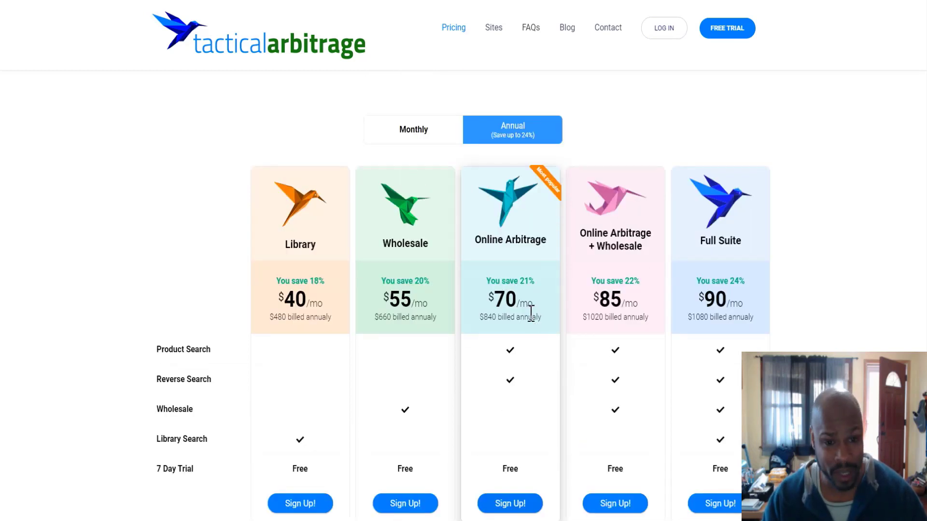
pyautogui.scroll(1, 531, 322)
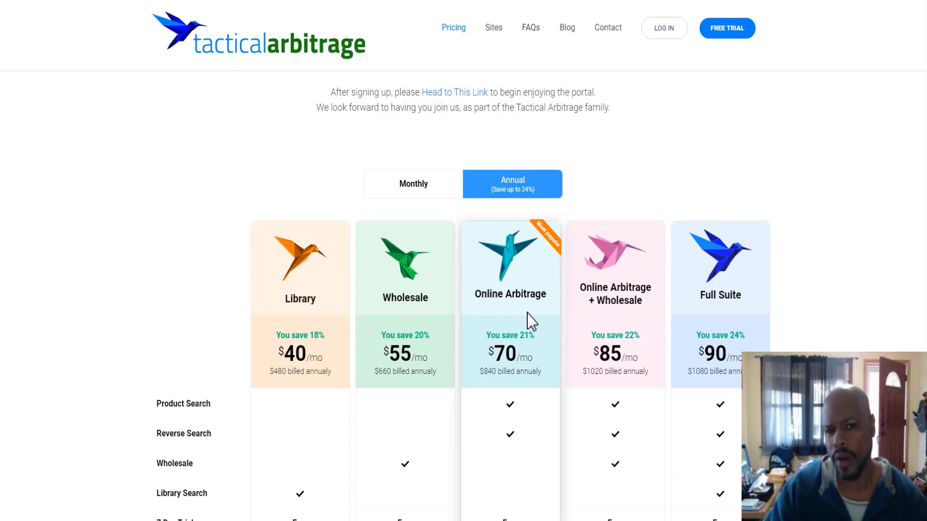
pyautogui.scroll(-1, 531, 321)
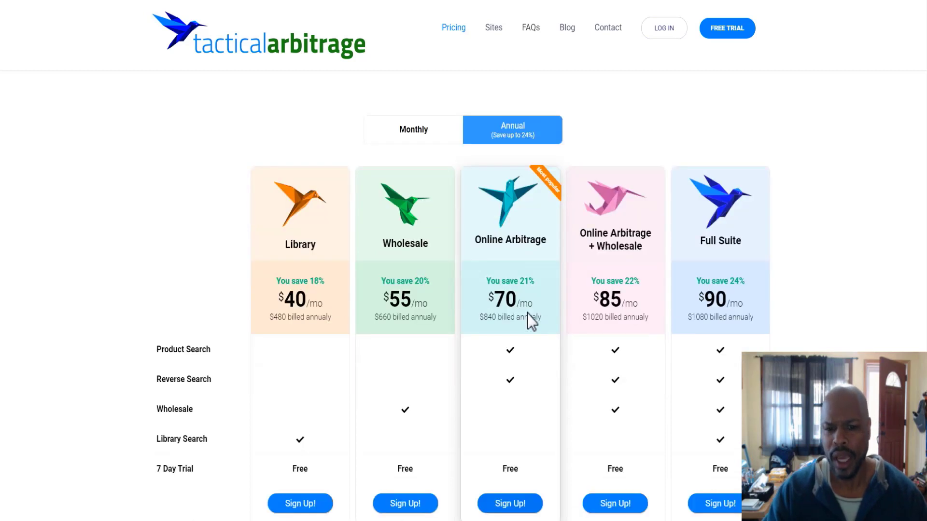
pyautogui.scroll(3, 531, 321)
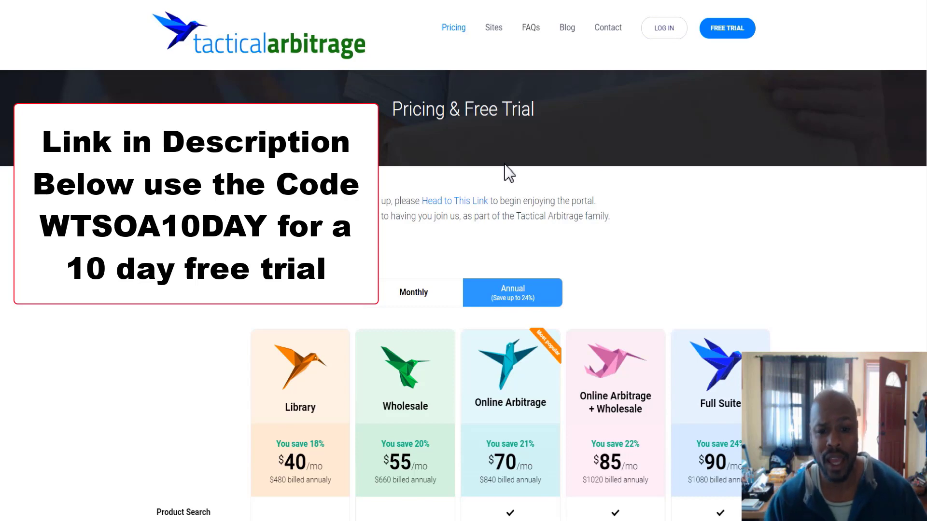
pyautogui.scroll(-3, 506, 172)
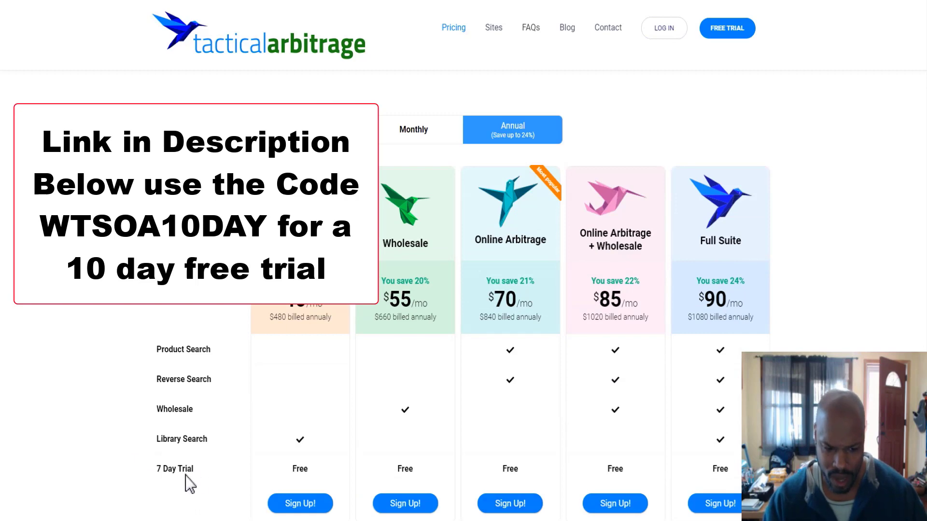
pyautogui.scroll(1, 245, 422)
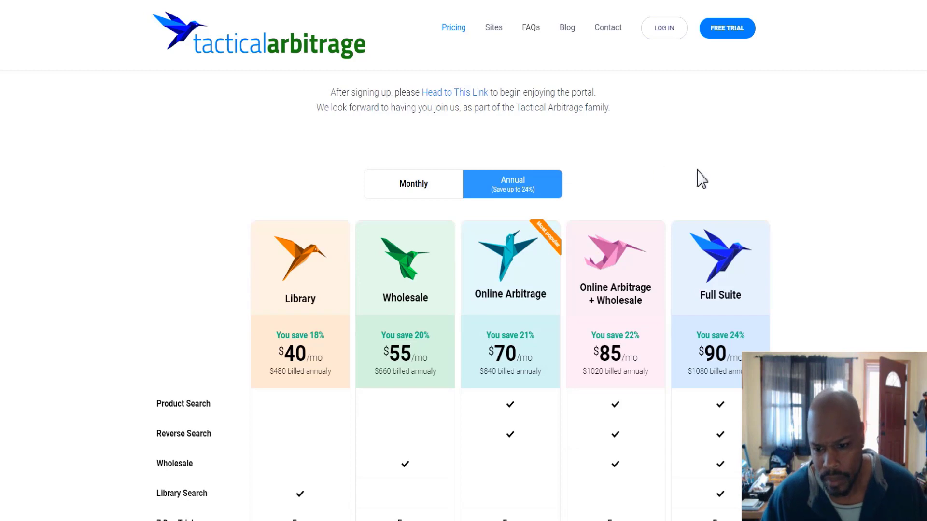
pyautogui.scroll(-2, 700, 186)
pyautogui.scroll(2, 697, 187)
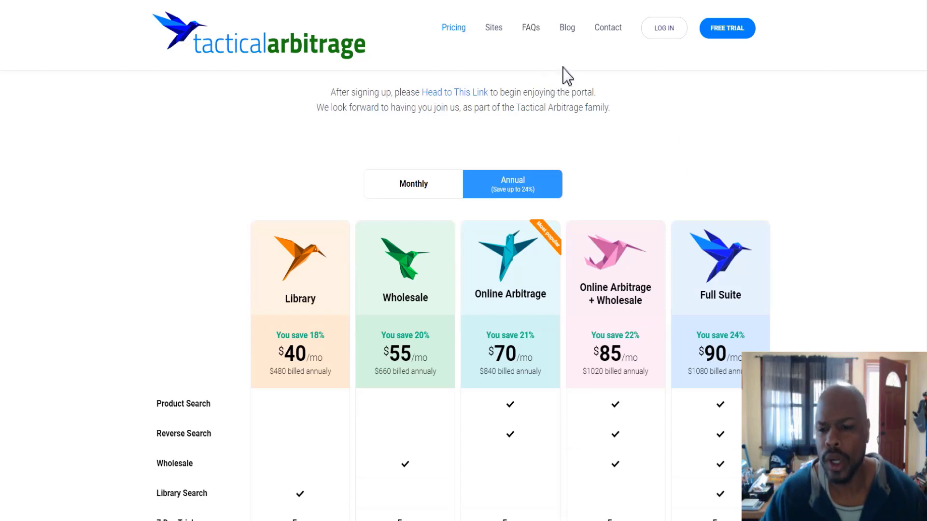
# Log in to the Tactical Arbitrage member portal
pyautogui.click(665, 30)
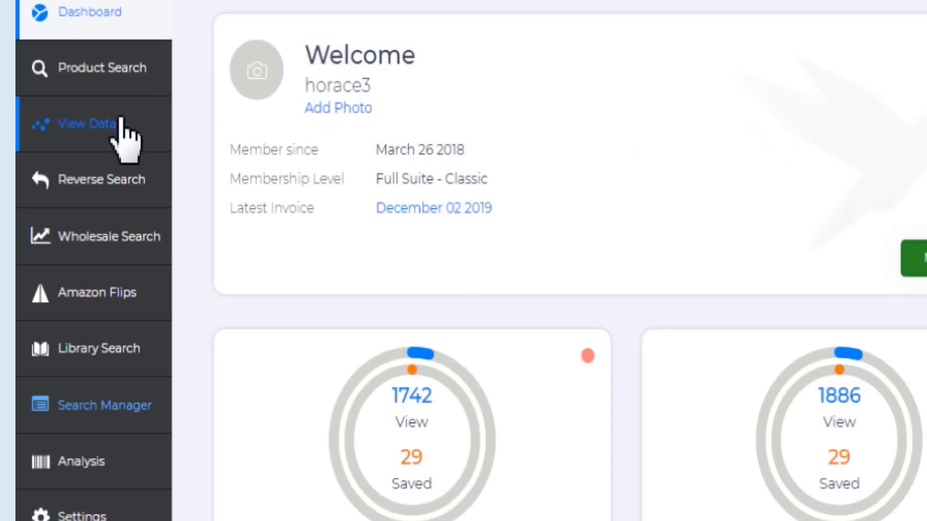
# Open the View Reverse page under Reverse Search and delete all of its products
pyautogui.click(95, 186)
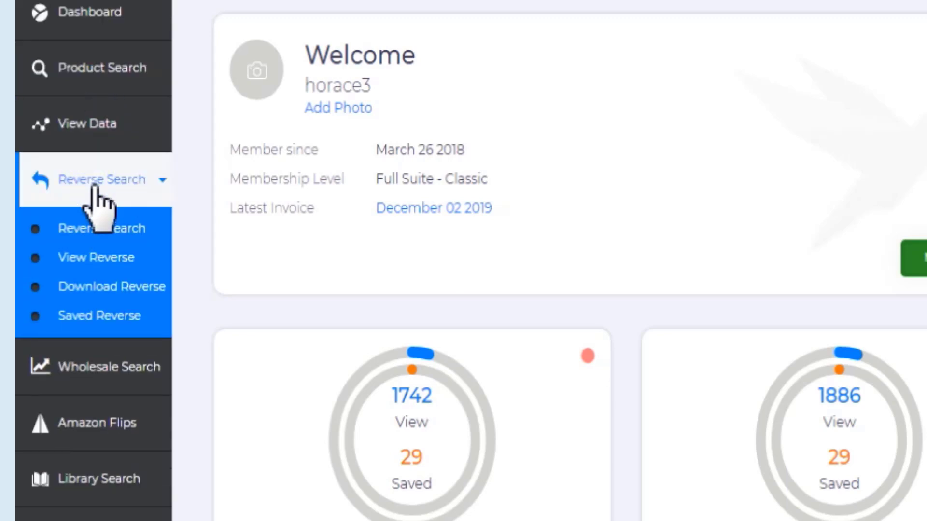
pyautogui.rightClick(109, 269)
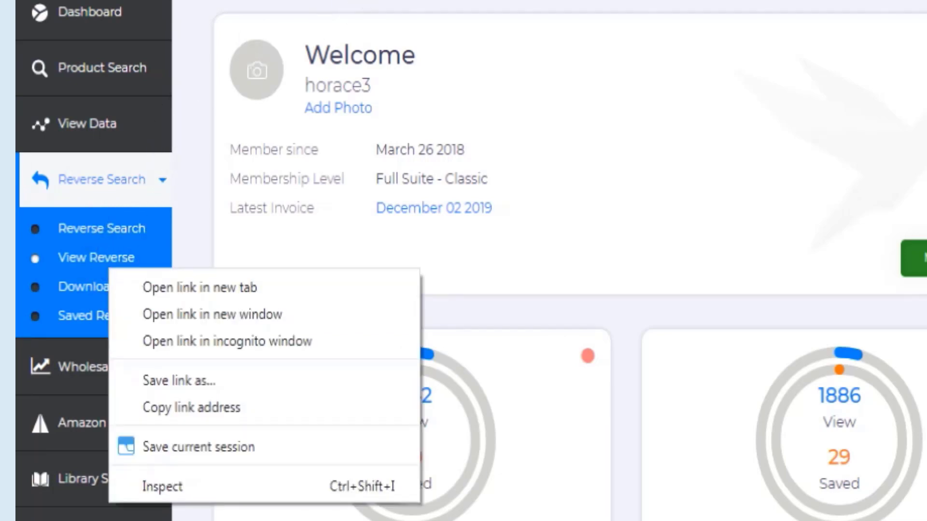
pyautogui.press('Escape')
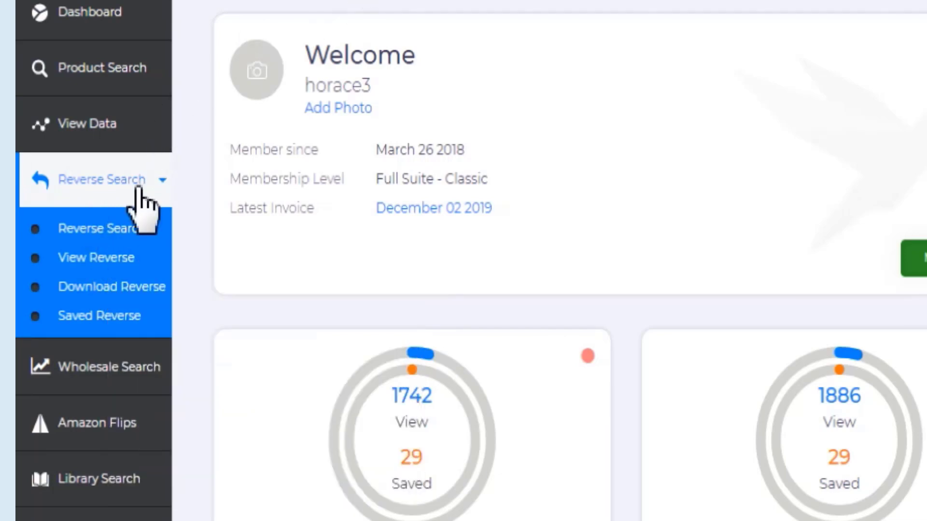
pyautogui.click(104, 260)
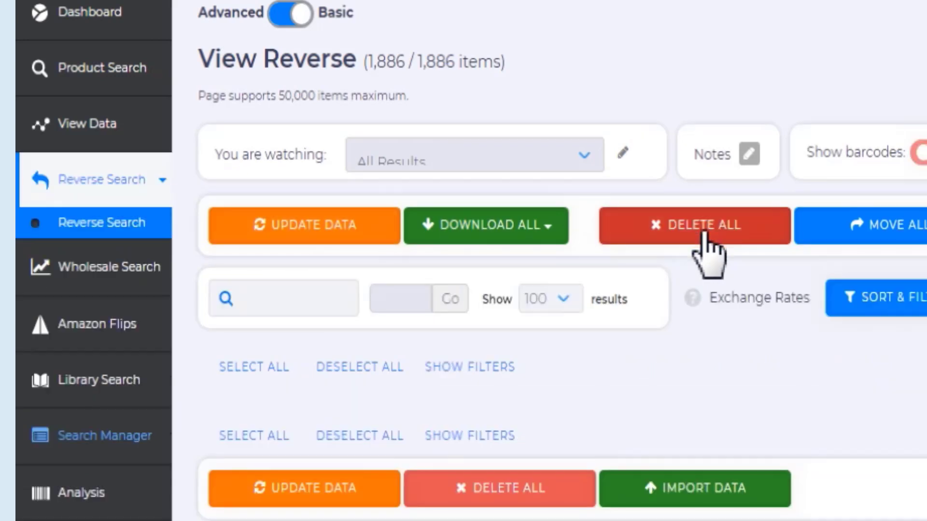
pyautogui.click(705, 235)
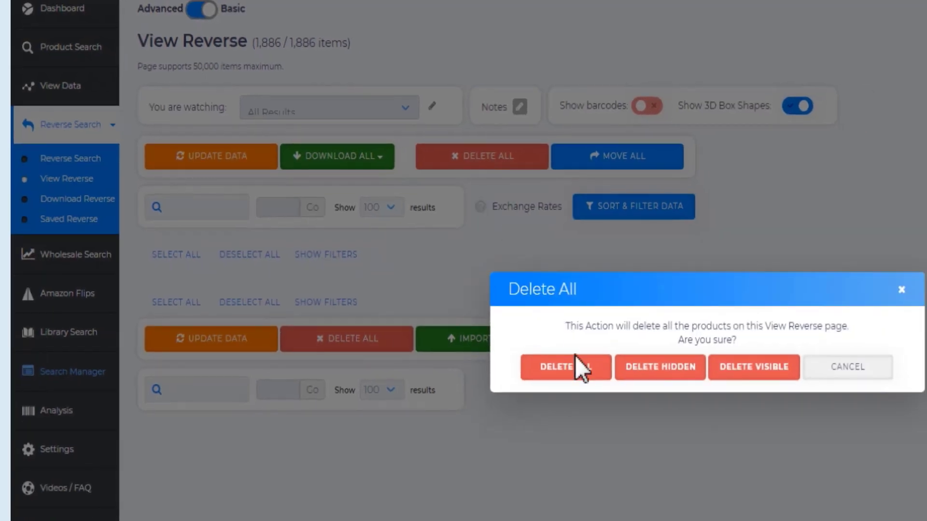
pyautogui.click(577, 366)
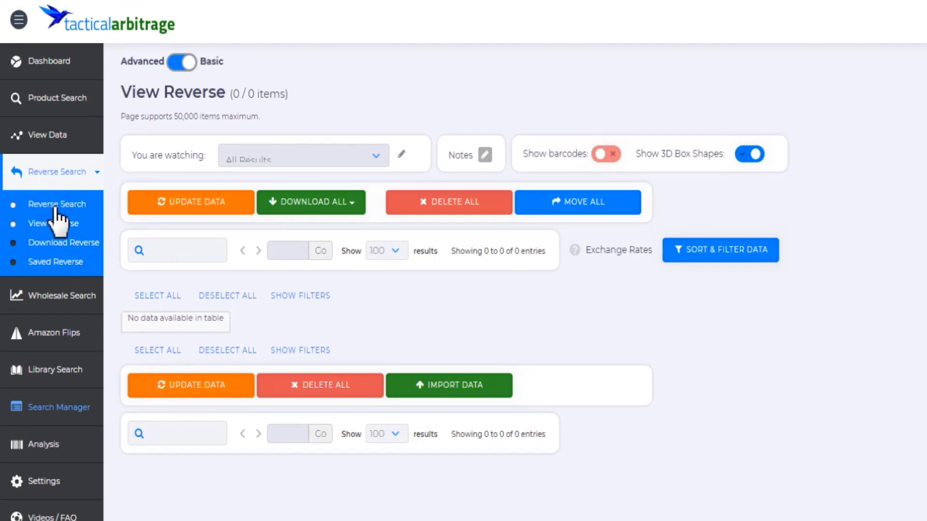
# Open the Reverse Search form in Advanced mode and enable Scan Bestsellers
pyautogui.click(56, 206)
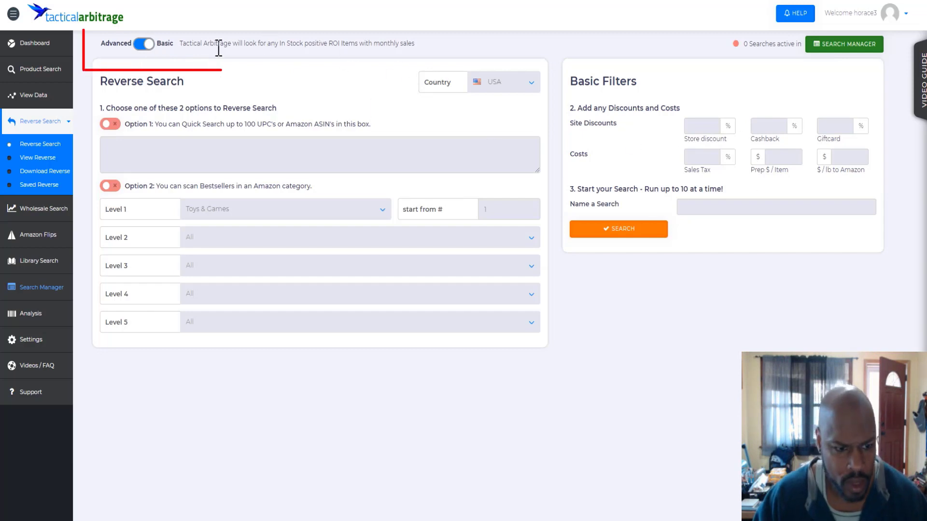
pyautogui.click(143, 44)
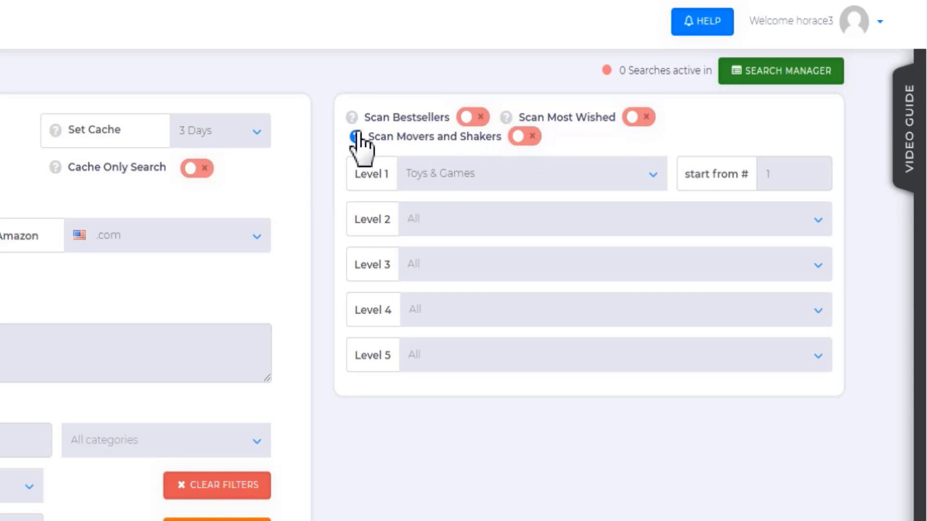
pyautogui.moveTo(357, 138)
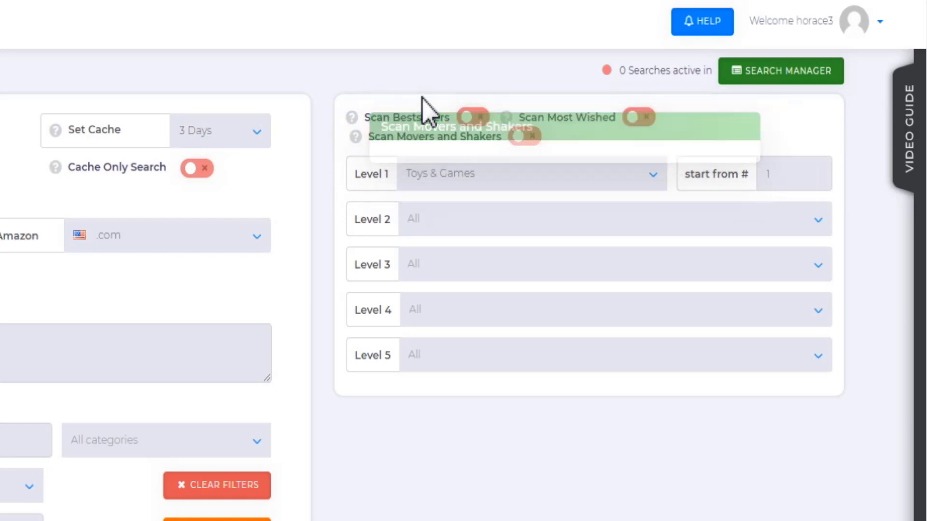
pyautogui.click(468, 119)
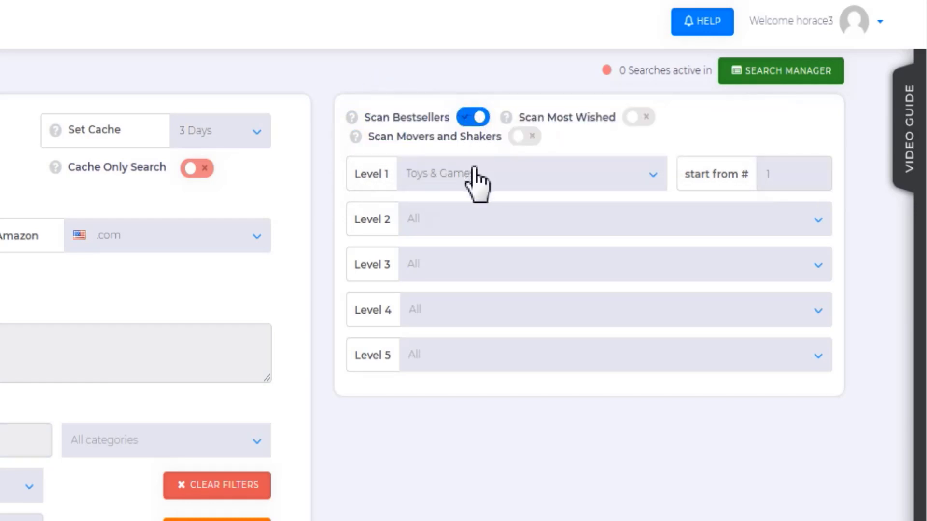
# Set the Level 1 bestseller category to Grocery & Gourmet Food, keeping Level 2 at All
pyautogui.click(577, 179)
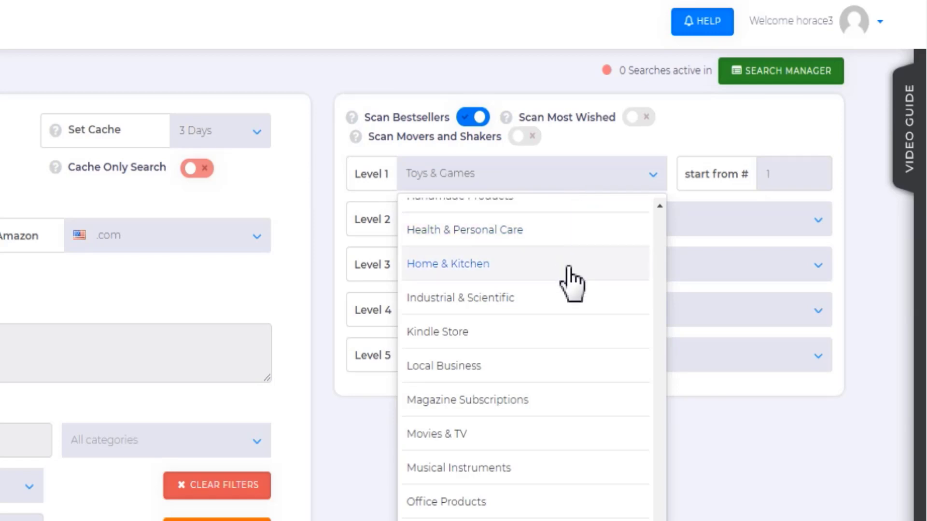
pyautogui.scroll(4, 572, 283)
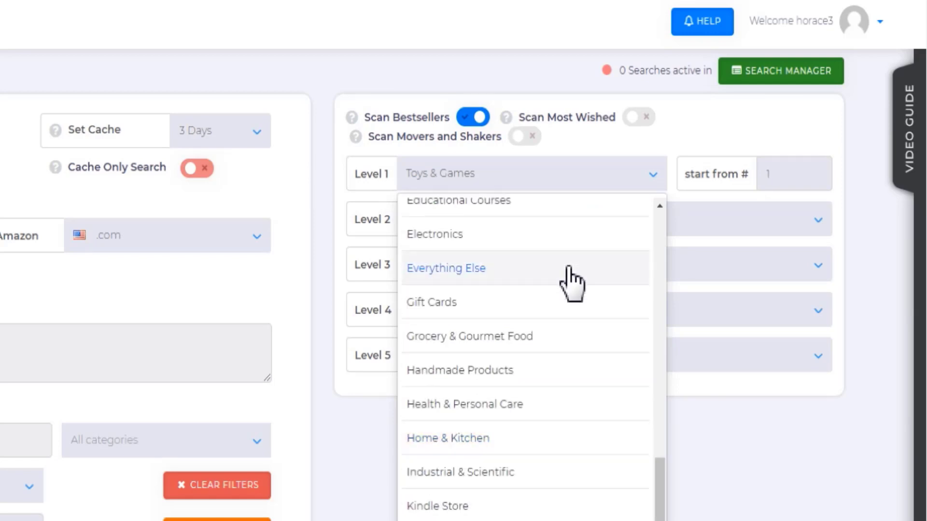
pyautogui.click(480, 335)
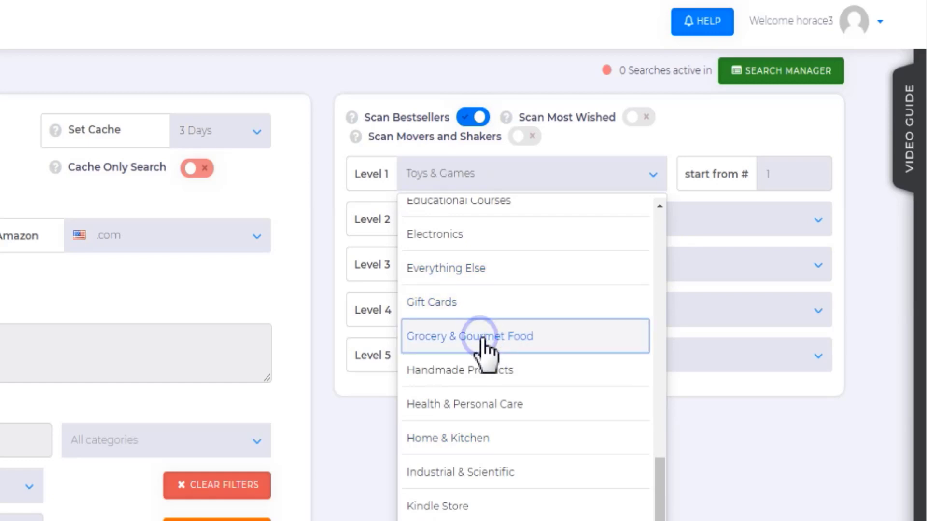
pyautogui.click(772, 220)
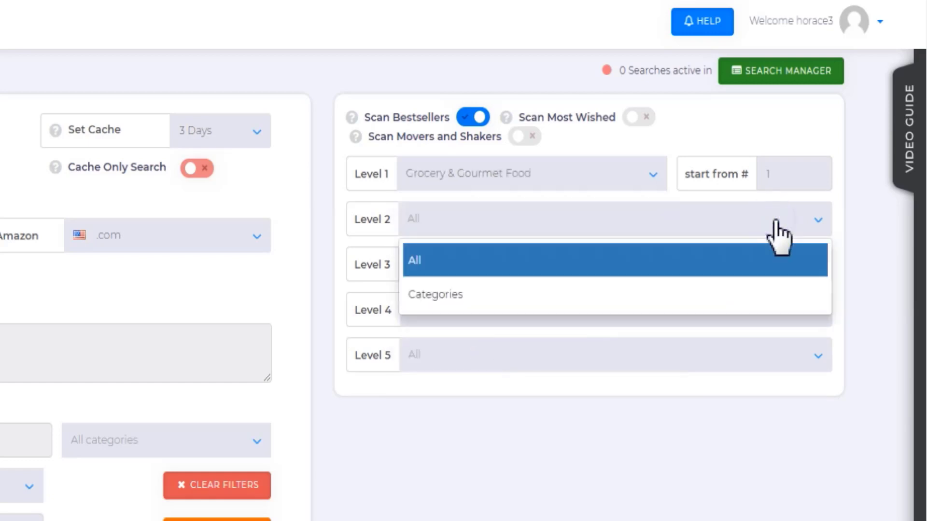
pyautogui.click(861, 219)
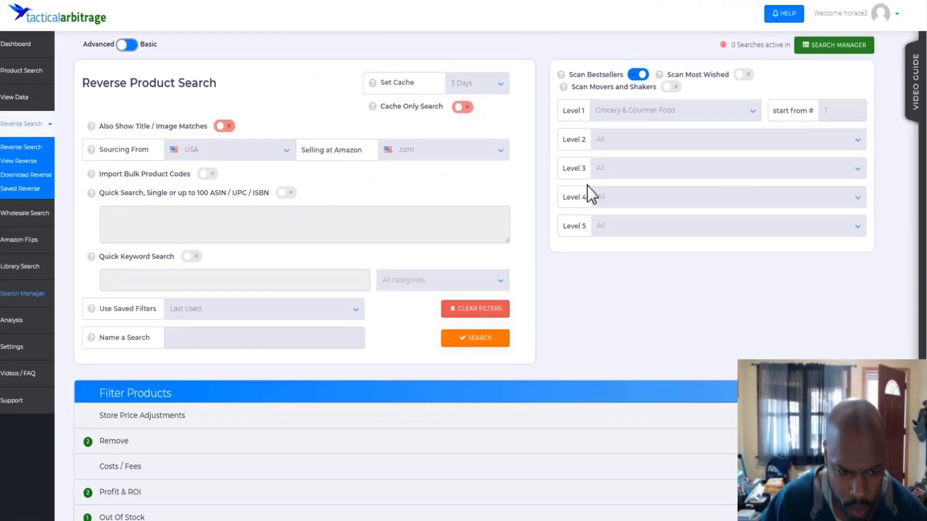
# Examine the Store Price Adjustments and Remove settings under Filter Products
pyautogui.scroll(-1, 349, 300)
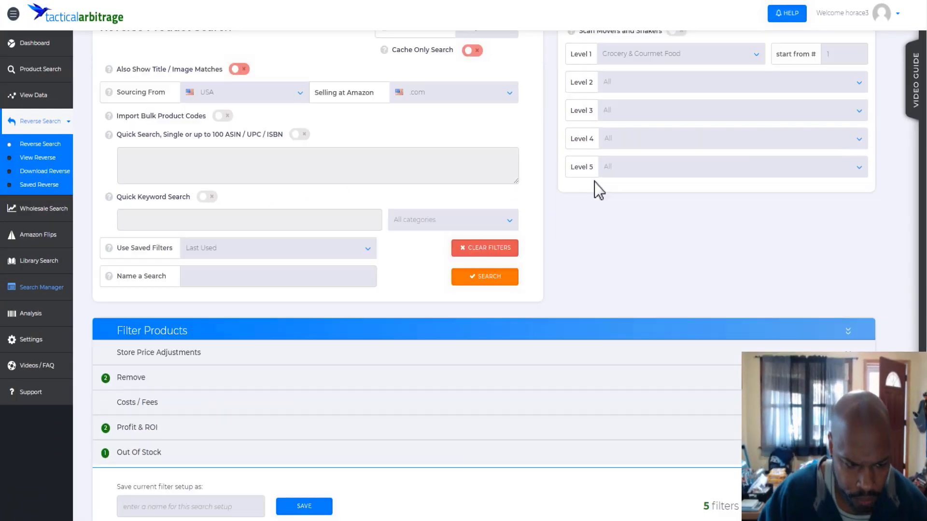
pyautogui.scroll(-1, 537, 186)
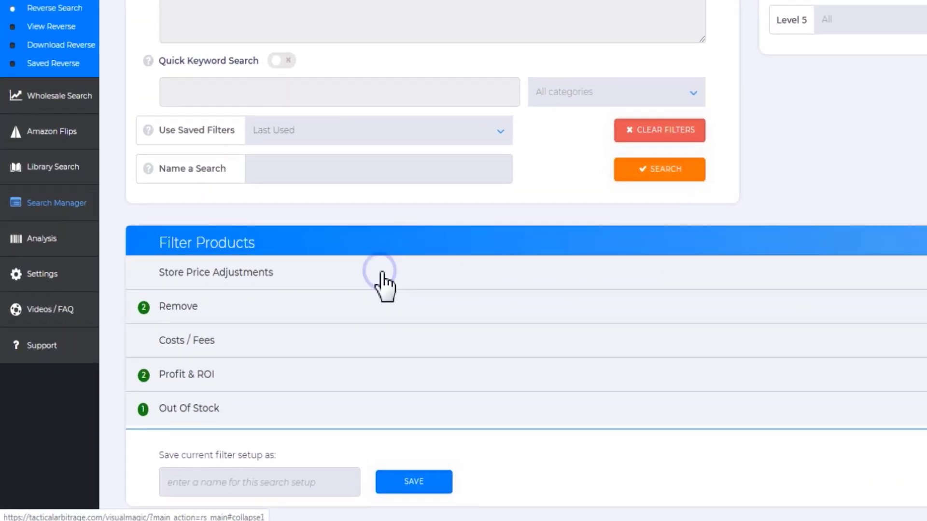
pyautogui.click(281, 339)
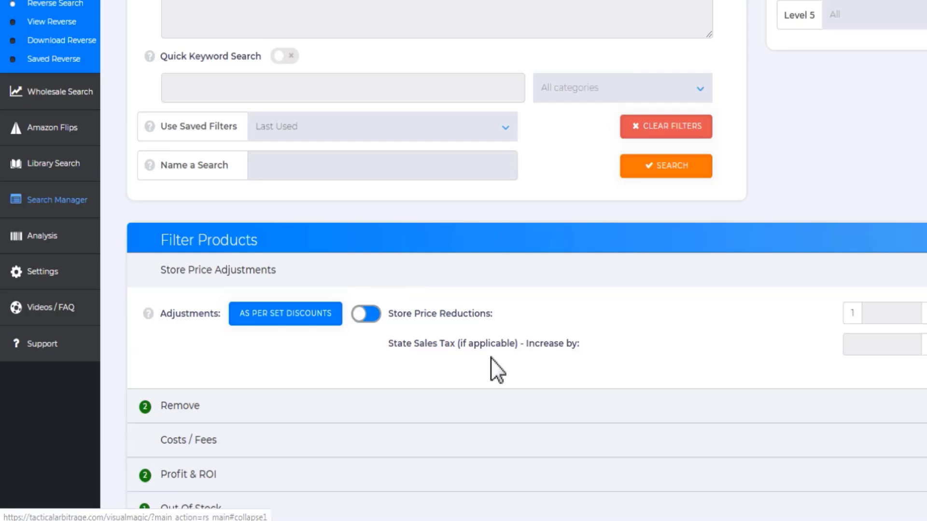
pyautogui.click(455, 271)
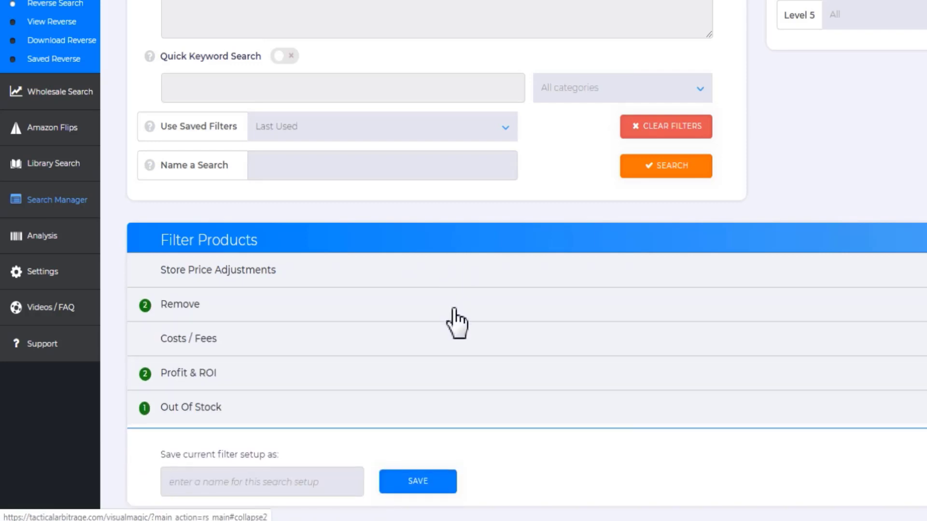
pyautogui.click(455, 310)
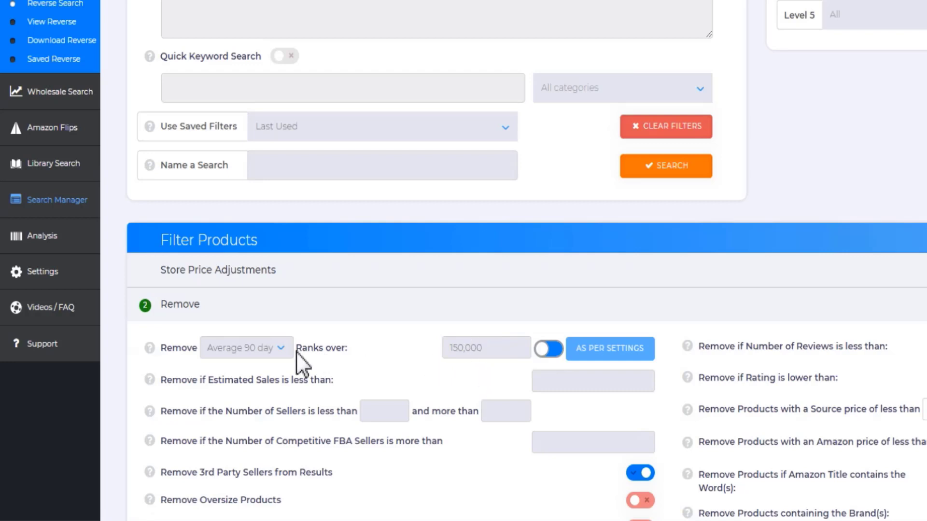
pyautogui.scroll(-2, 553, 338)
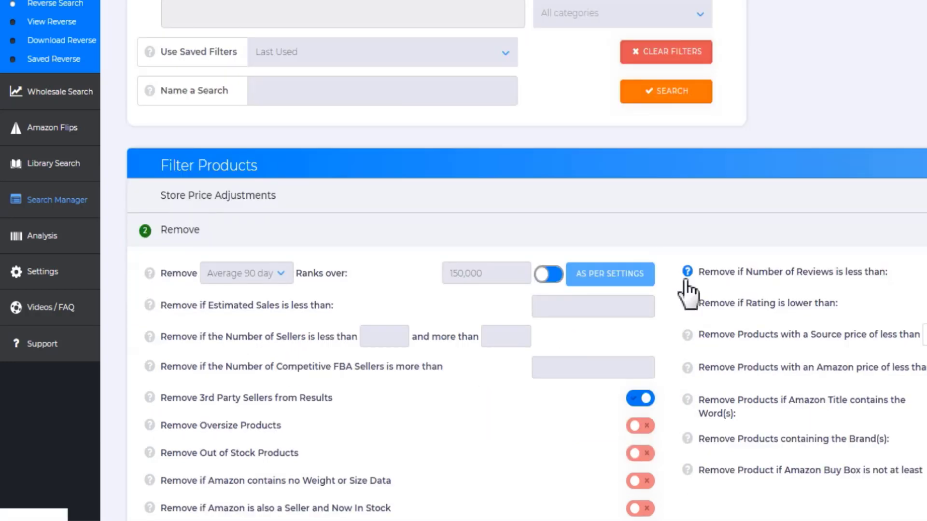
pyautogui.scroll(-4, 690, 290)
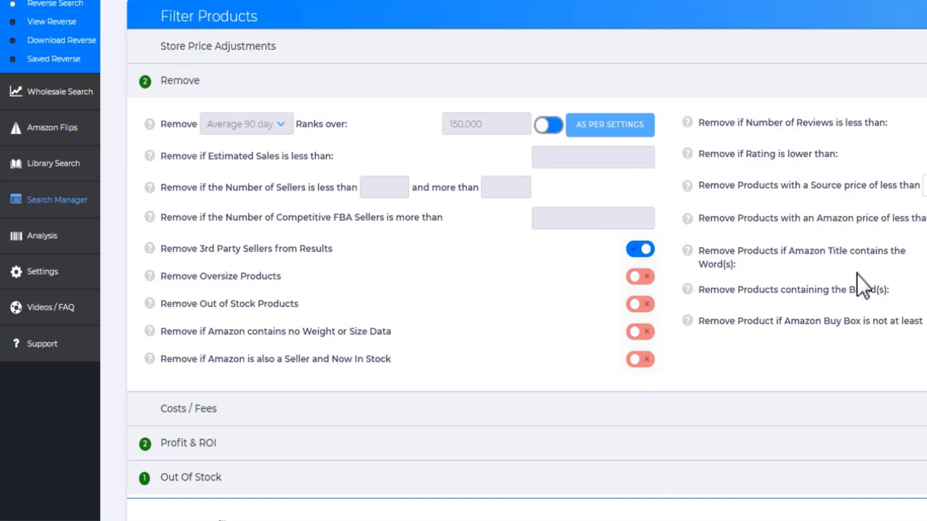
pyautogui.scroll(-1, 869, 295)
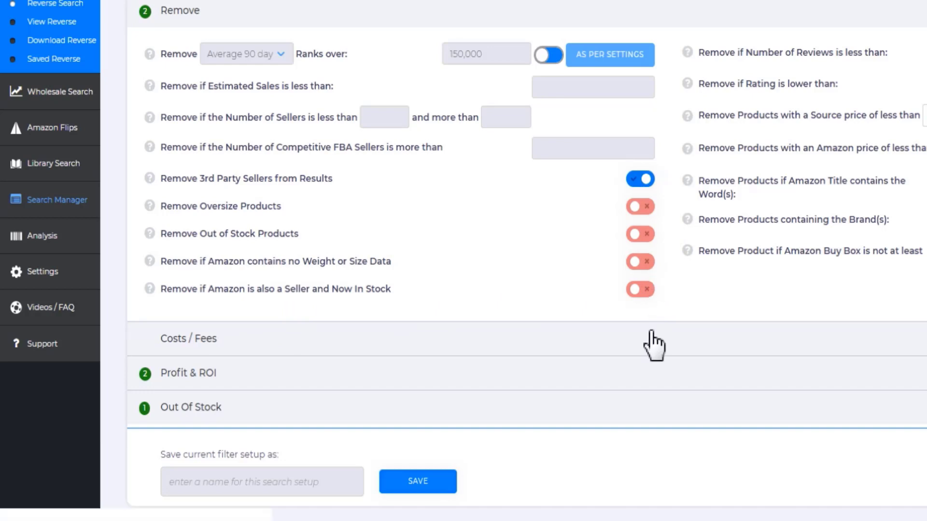
# Expand the Profit & ROI and Out Of Stock product filters and review their settings
pyautogui.click(650, 371)
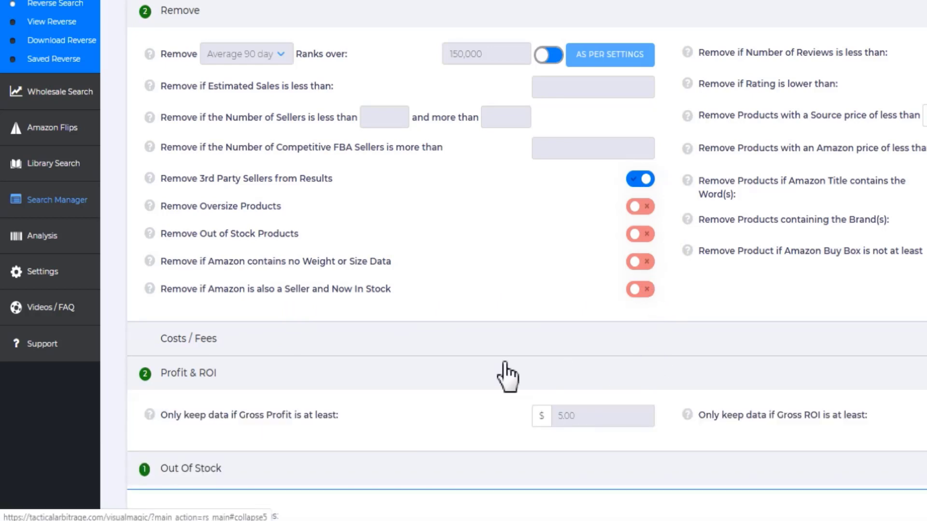
pyautogui.scroll(-1, 510, 392)
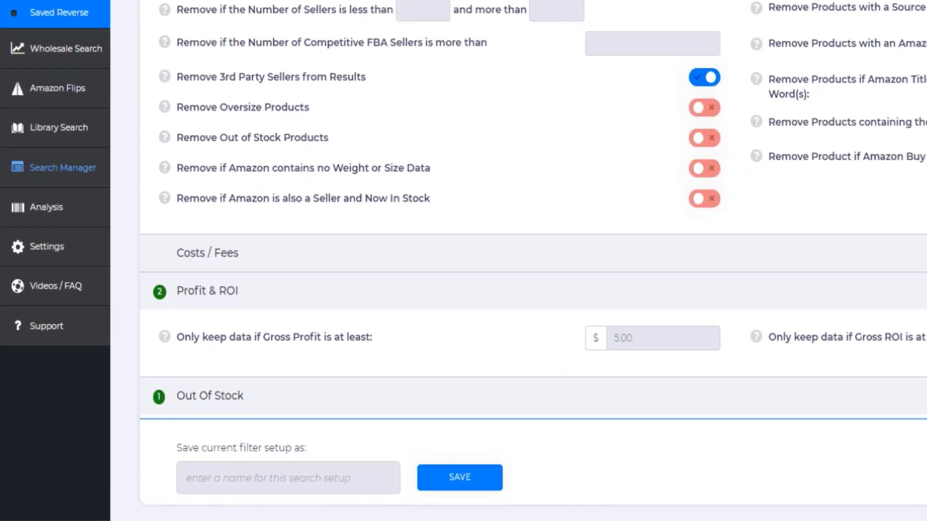
pyautogui.click(632, 393)
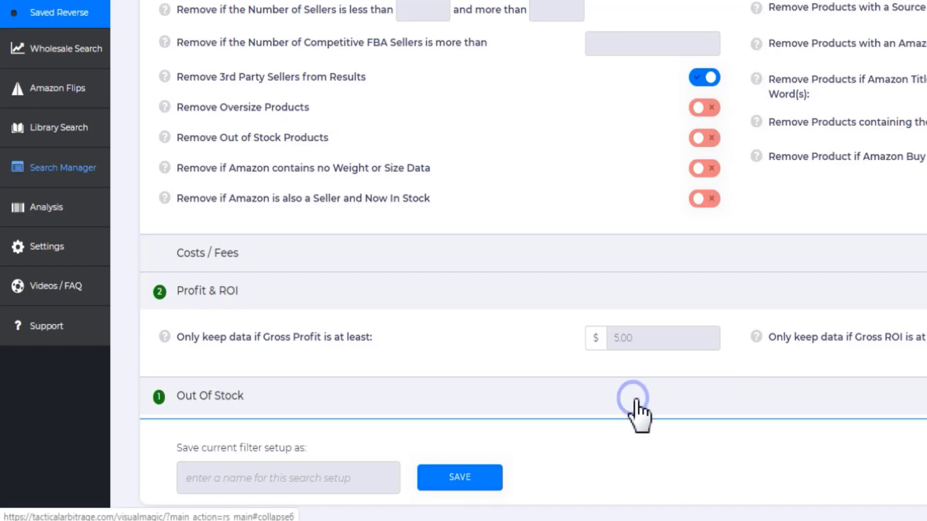
pyautogui.scroll(-2, 540, 314)
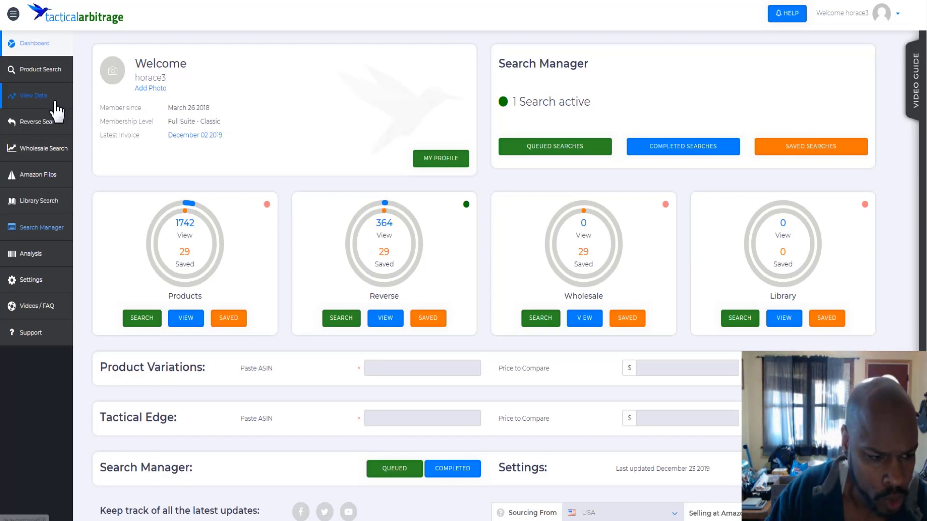
# Open the View Reverse results and examine the profit, ROI and price history of the first Meijer and Target matches
pyautogui.click(45, 127)
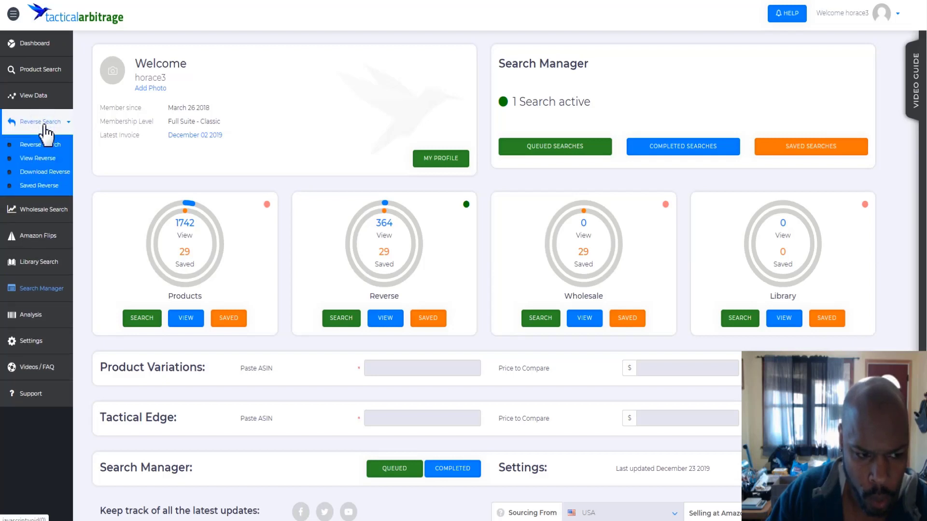
pyautogui.click(45, 158)
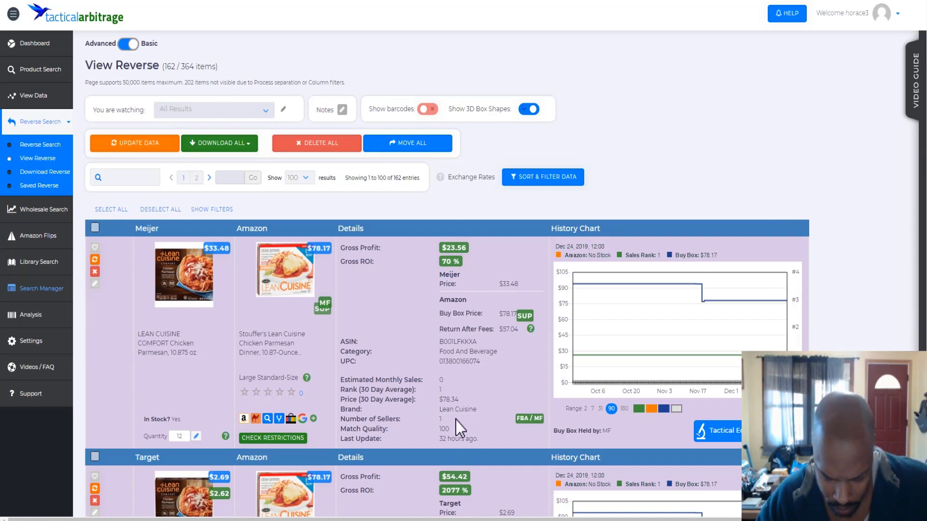
pyautogui.scroll(-1, 458, 427)
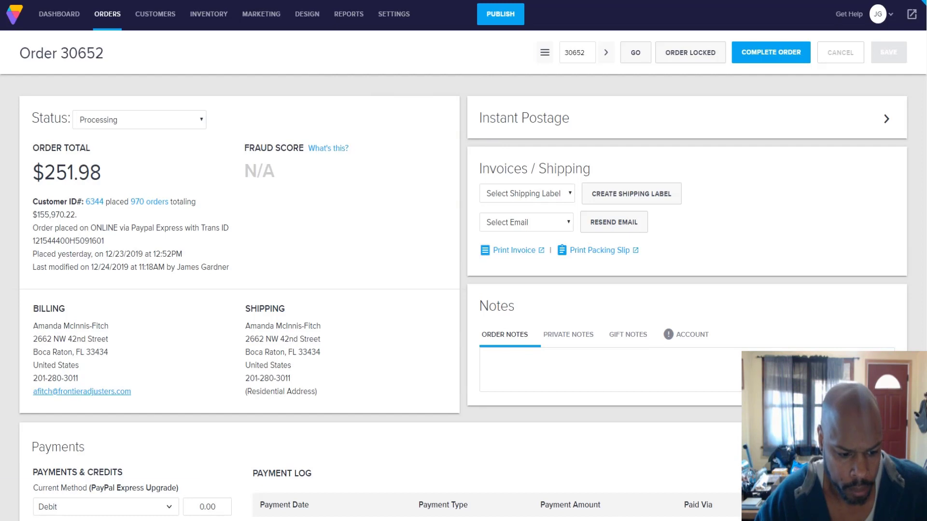
pyautogui.click(85, 504)
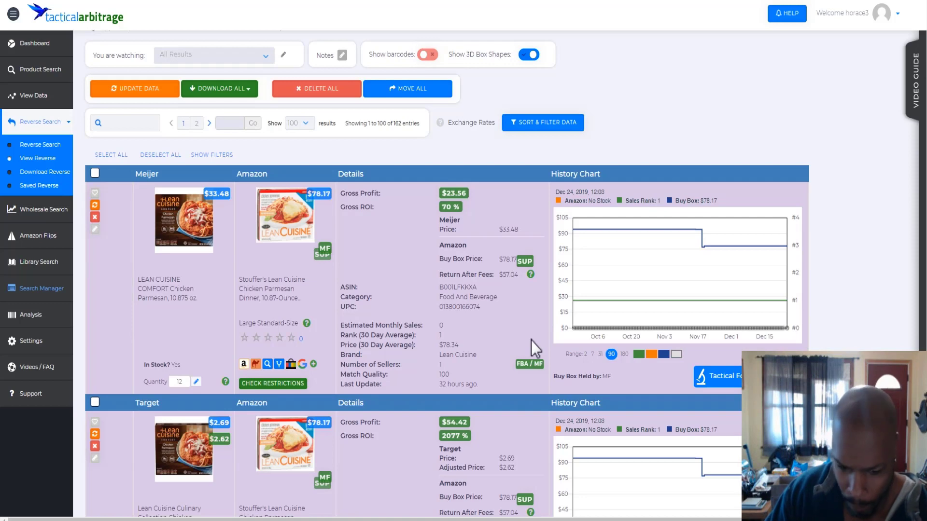
pyautogui.scroll(-1, 531, 339)
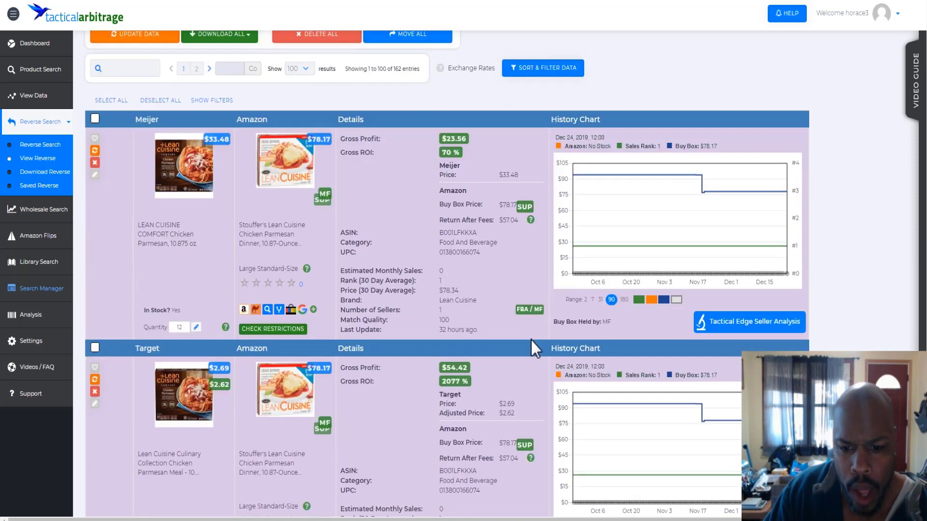
pyautogui.scroll(3, 533, 335)
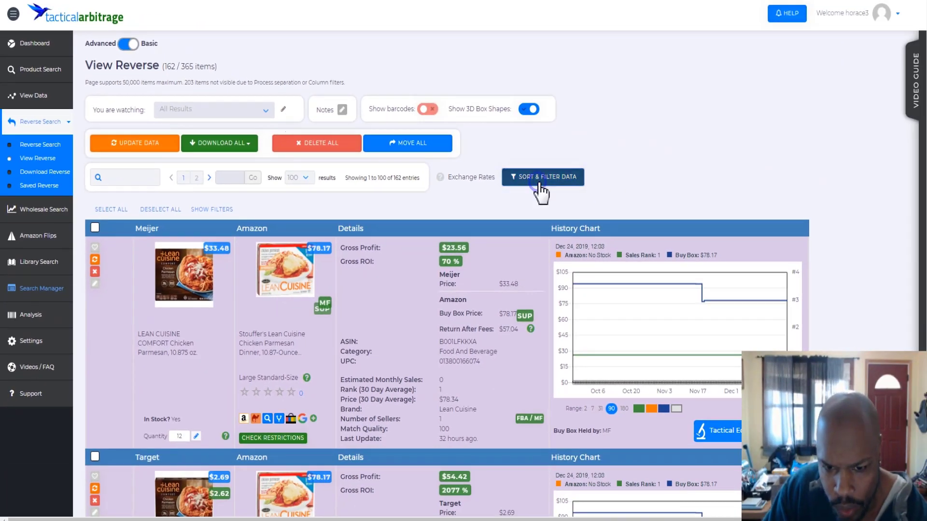
# Review the Amazon Category and Buy Box options in the Sort & Filter Data settings and close them without applying changes
pyautogui.click(539, 183)
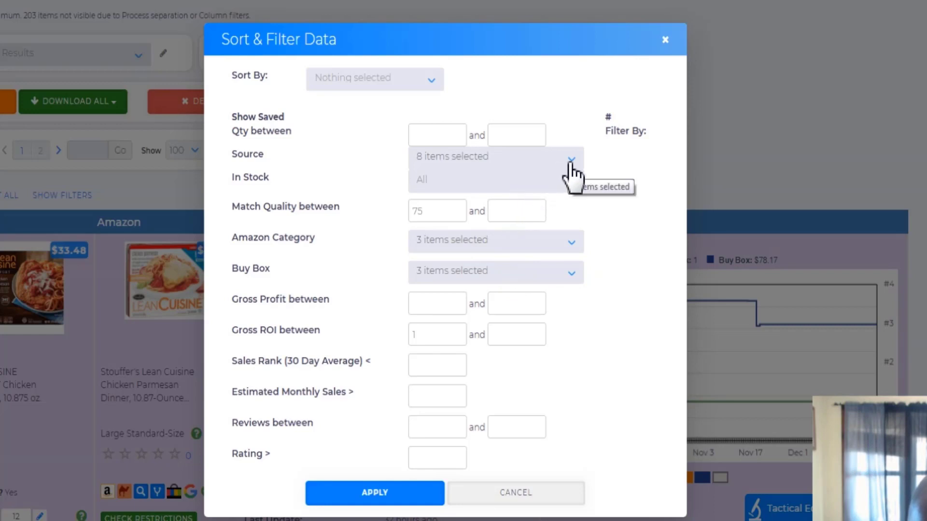
pyautogui.rightClick(556, 207)
pyautogui.click(627, 166)
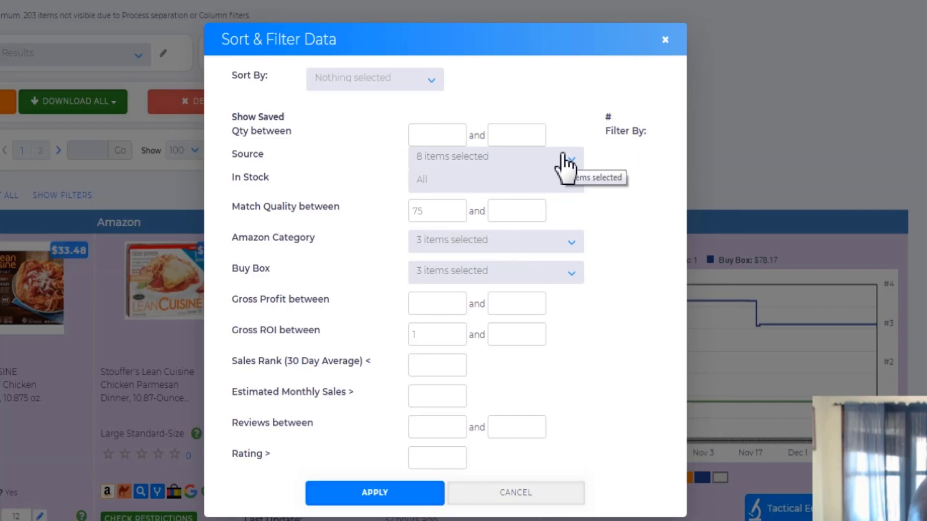
pyautogui.click(566, 249)
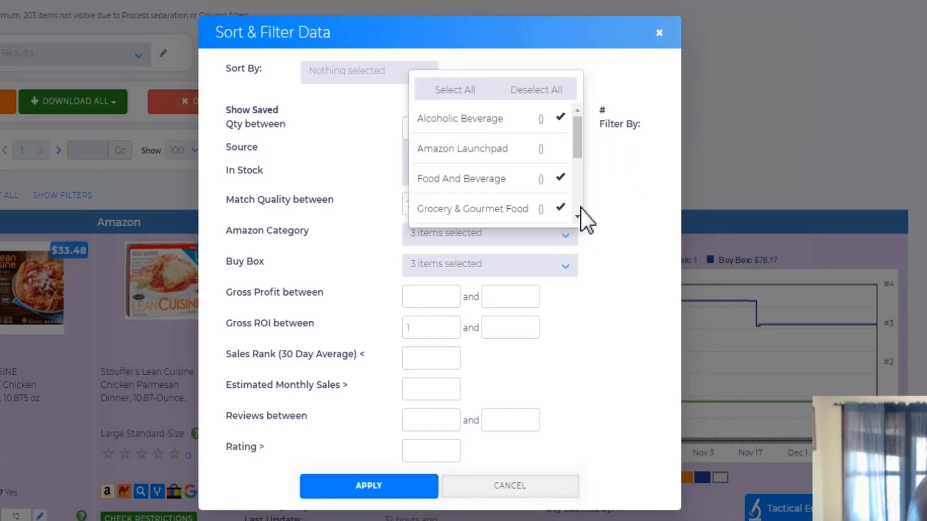
pyautogui.click(603, 196)
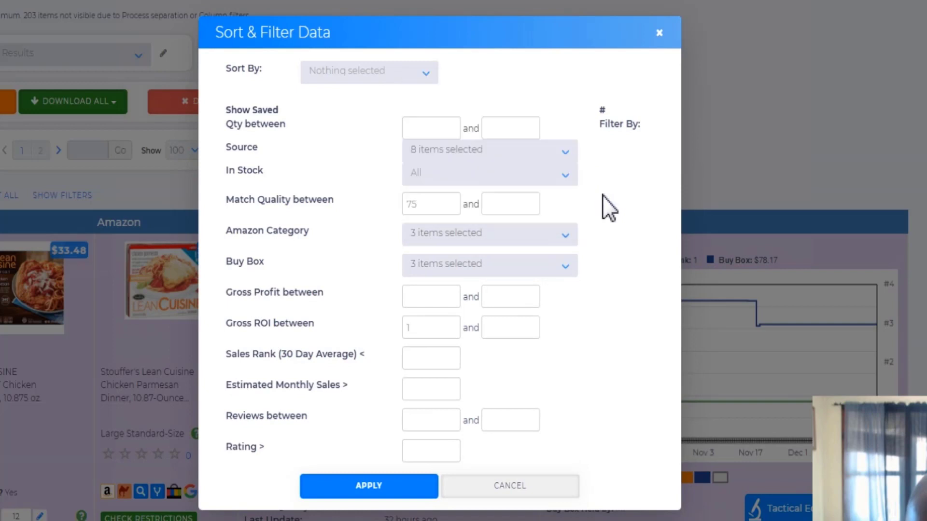
pyautogui.click(565, 266)
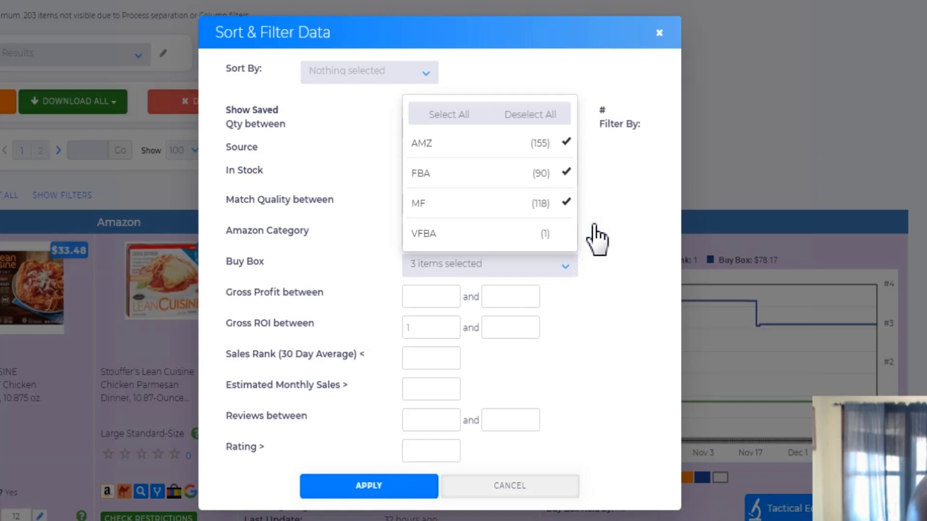
pyautogui.click(627, 263)
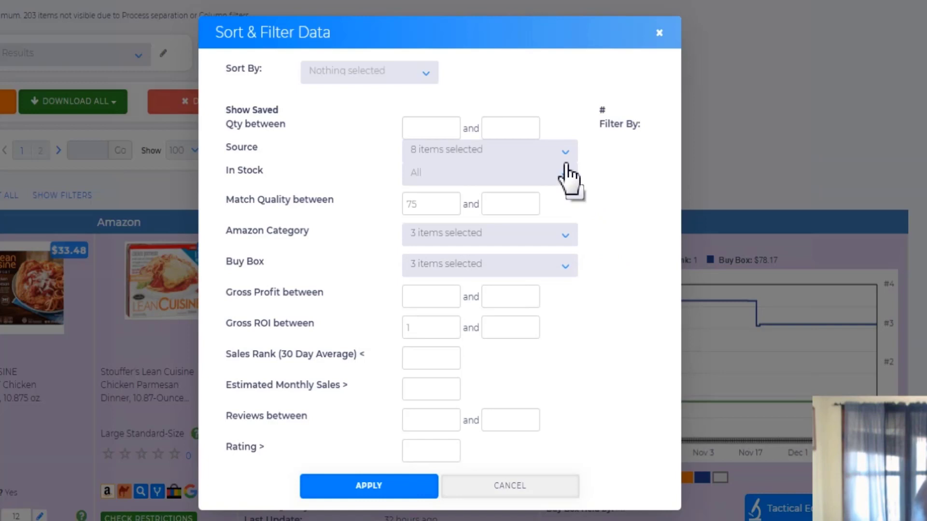
pyautogui.click(657, 33)
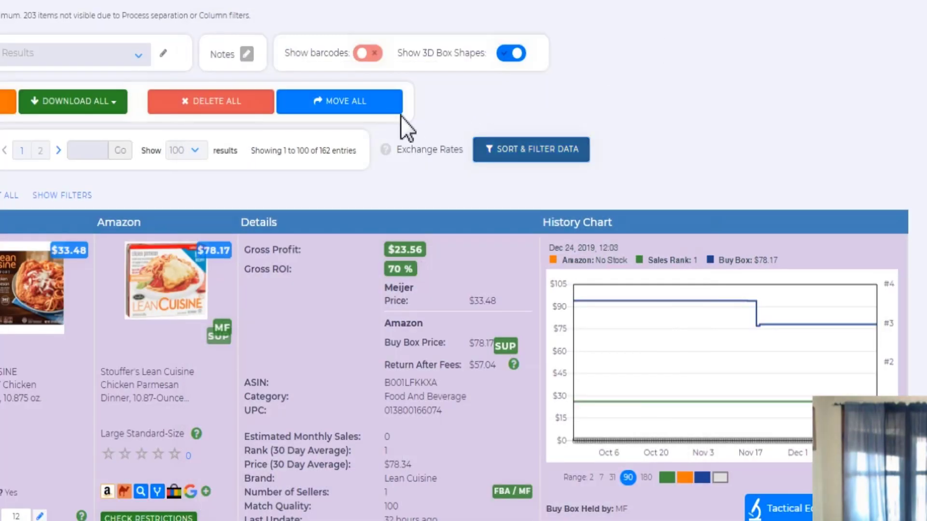
# Set the results filter to In Stock yes and the minimum Match Quality to 51
pyautogui.click(537, 163)
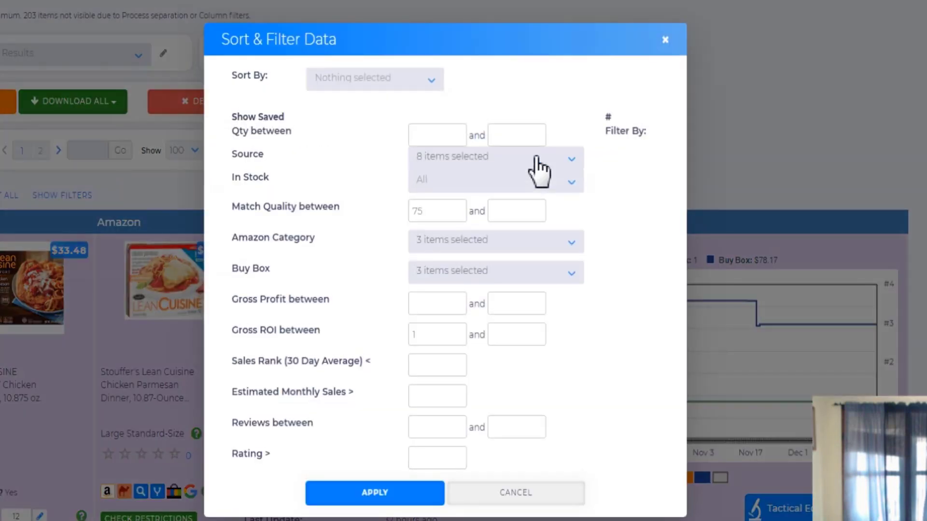
pyautogui.click(550, 184)
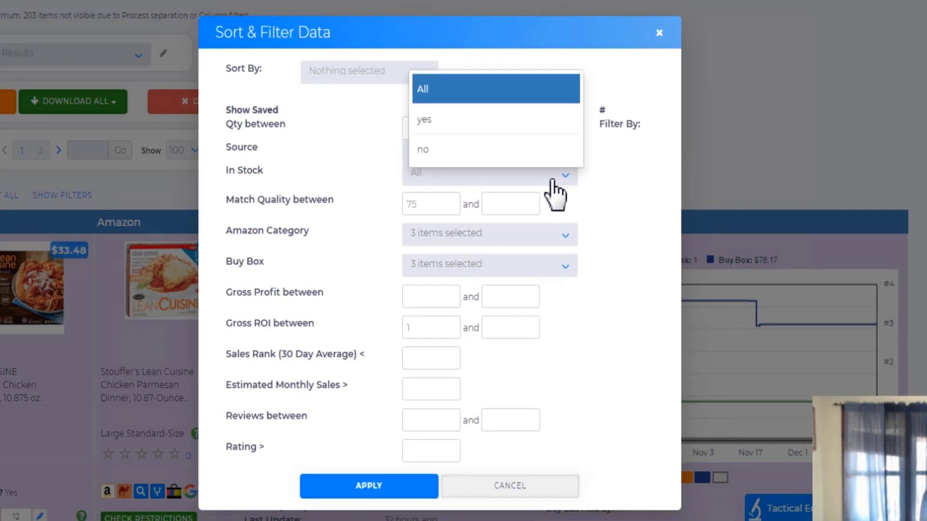
pyautogui.click(431, 121)
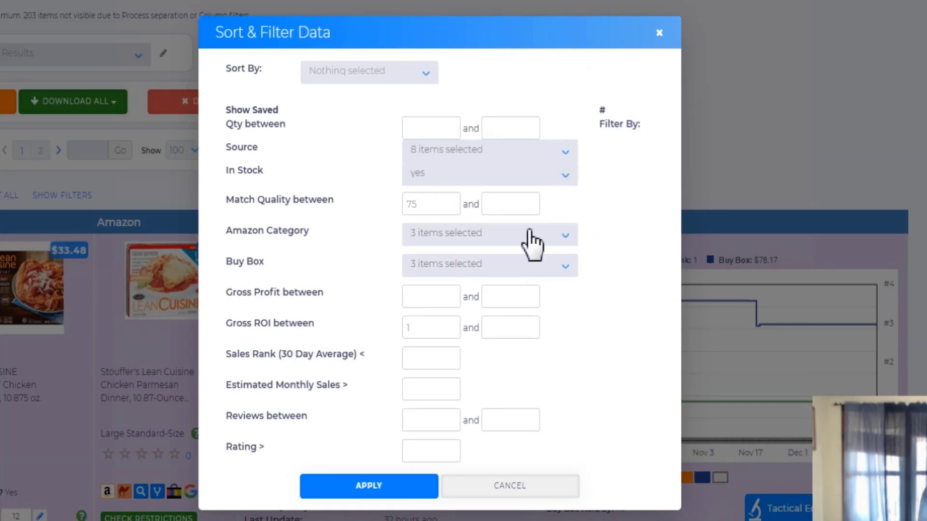
pyautogui.click(450, 207)
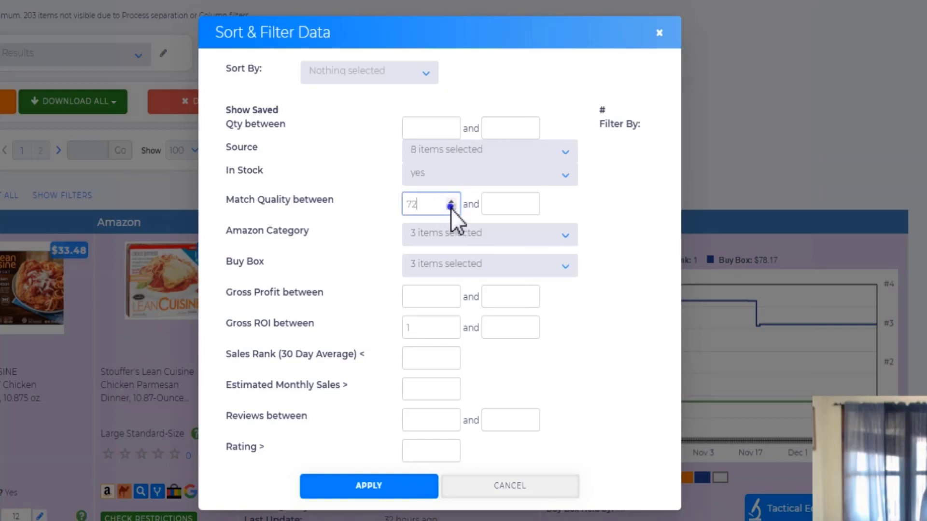
pyautogui.click(450, 208)
pyautogui.scroll(-16, 430, 208)
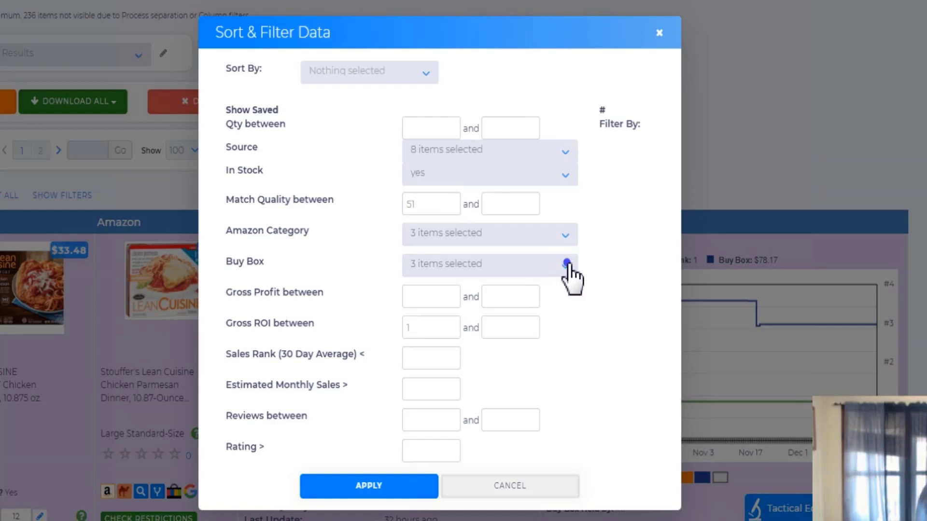
# Review the Buy Box and Amazon Category filter selections and apply the filters to the reverse search results
pyautogui.click(569, 267)
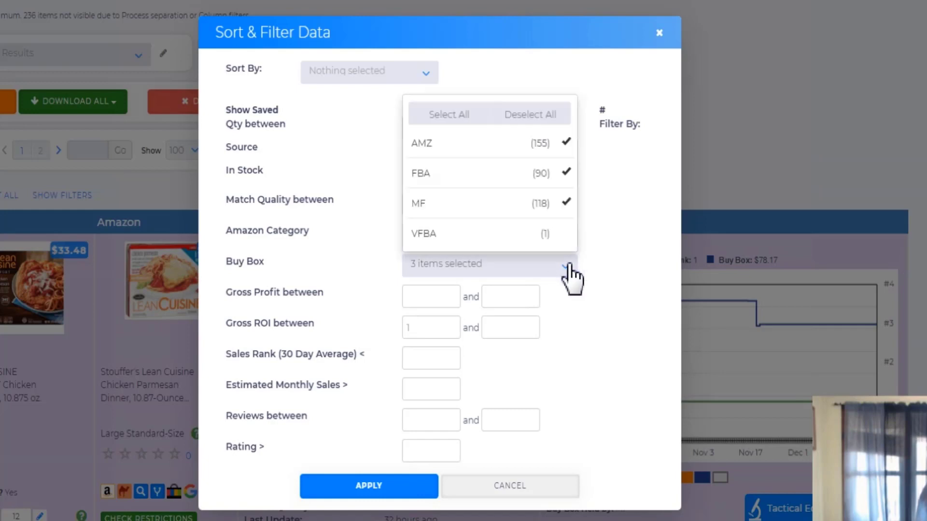
pyautogui.click(591, 244)
pyautogui.click(563, 236)
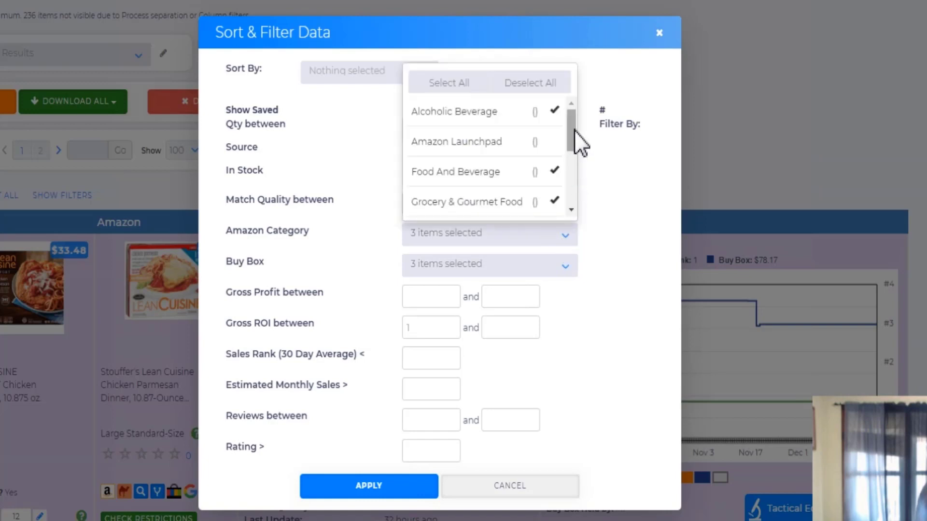
pyautogui.click(574, 133)
pyautogui.scroll(-3, 569, 132)
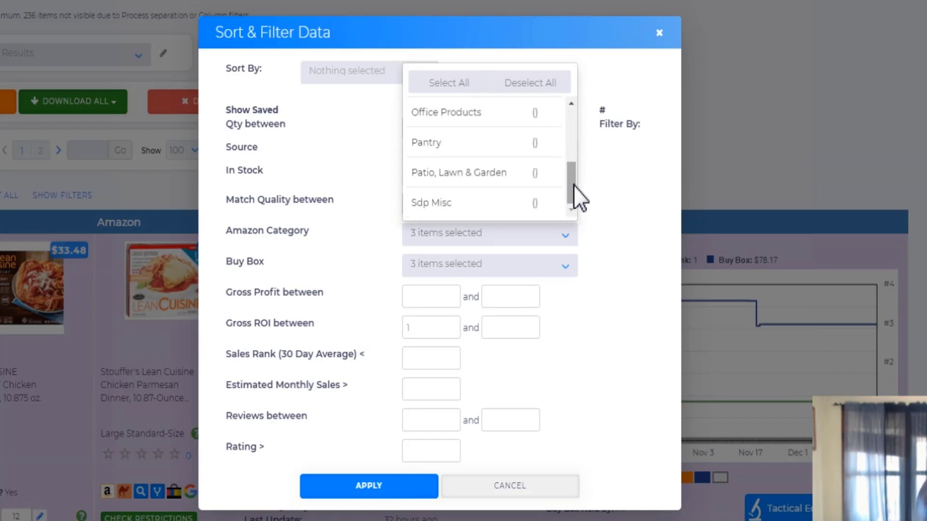
pyautogui.scroll(2, 573, 185)
pyautogui.moveTo(574, 170); pyautogui.dragTo(575, 132)
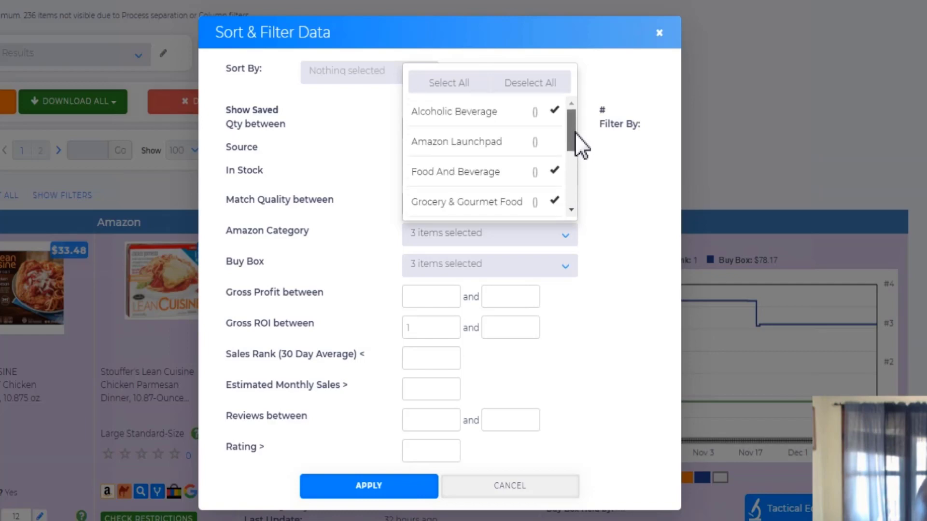
pyautogui.click(377, 488)
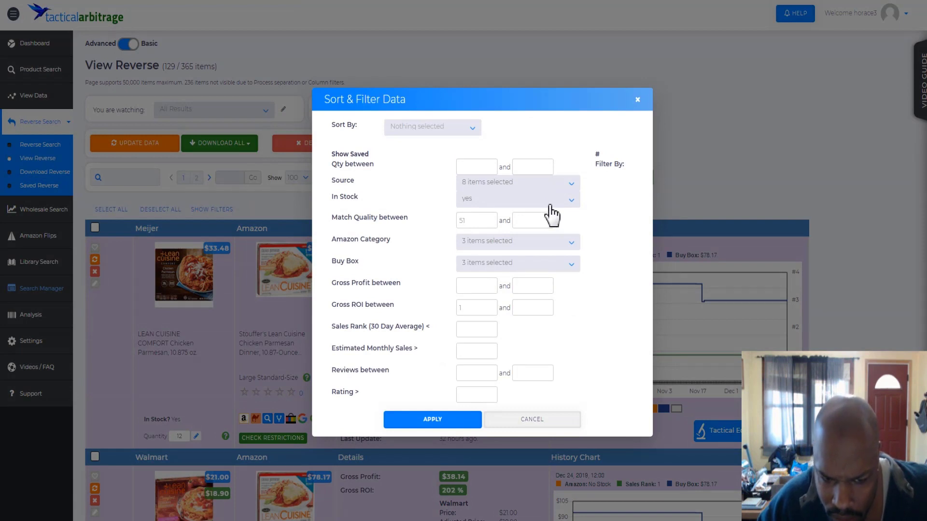
# Set the In Stock filter back to All and apply it to the results
pyautogui.click(554, 203)
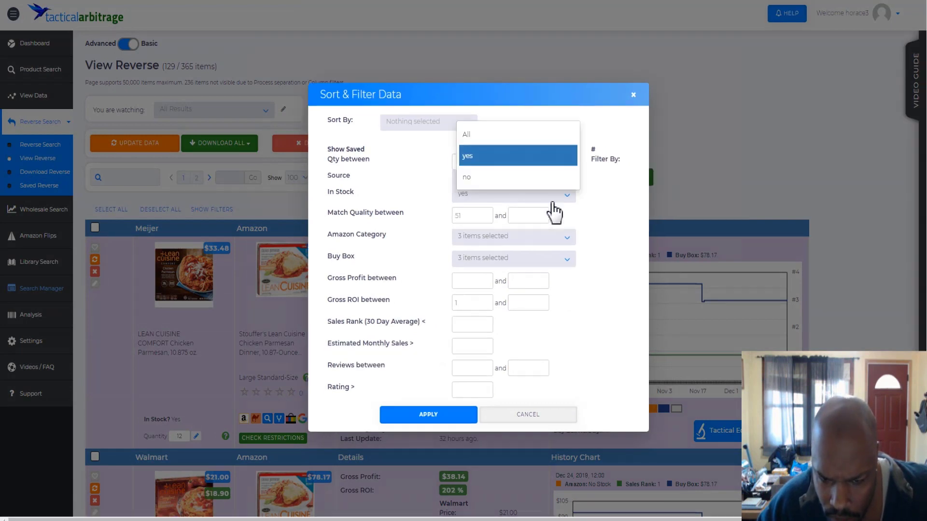
pyautogui.click(474, 134)
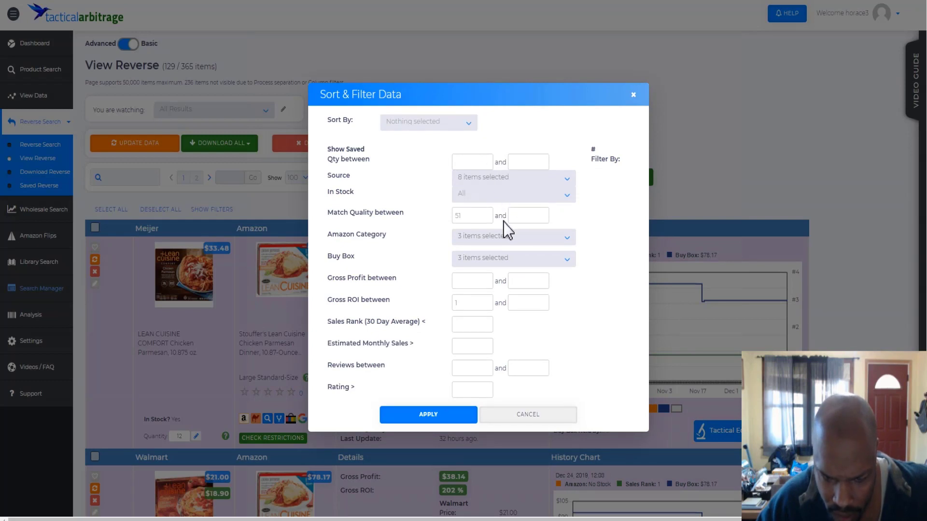
pyautogui.click(430, 416)
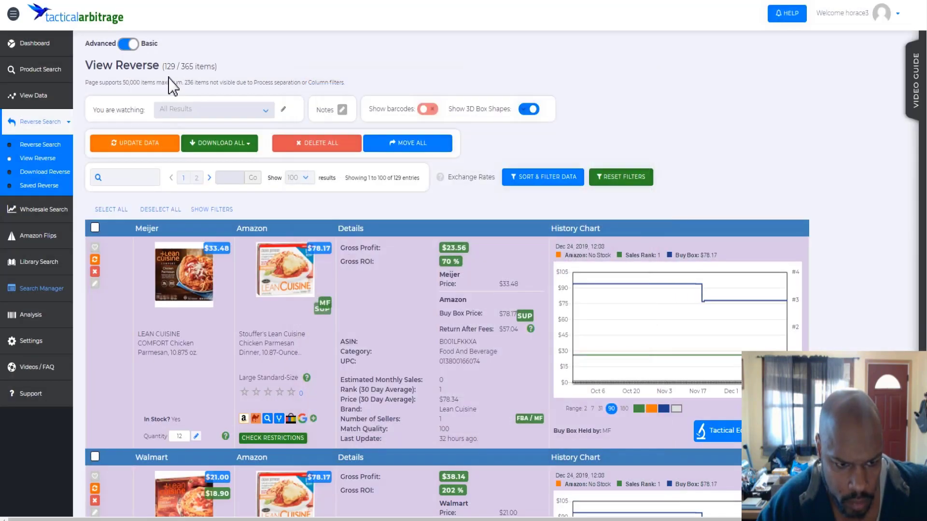
# Examine the filtered results, comparing the Lean Cuisine product images, prices and stock status at Meijer, Target and Walmart
pyautogui.scroll(-3, 472, 145)
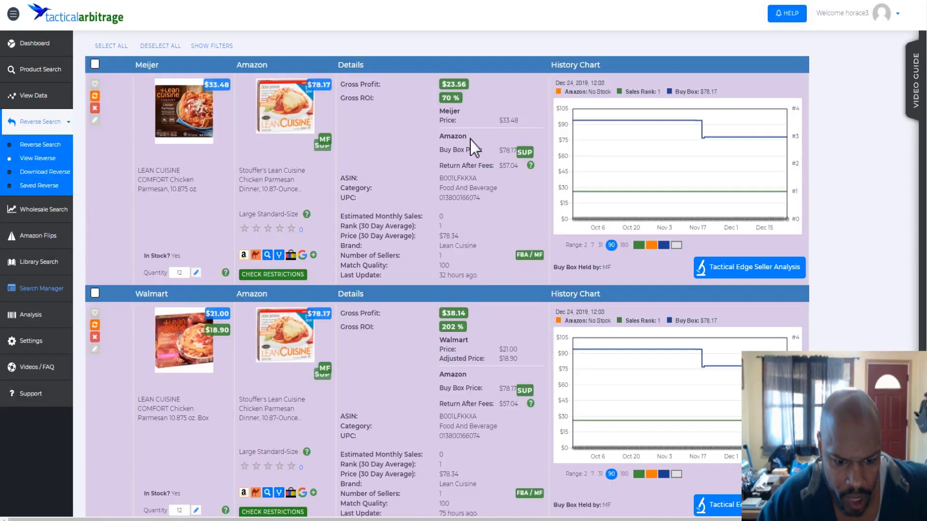
pyautogui.scroll(-10, 472, 144)
pyautogui.scroll(12, 474, 148)
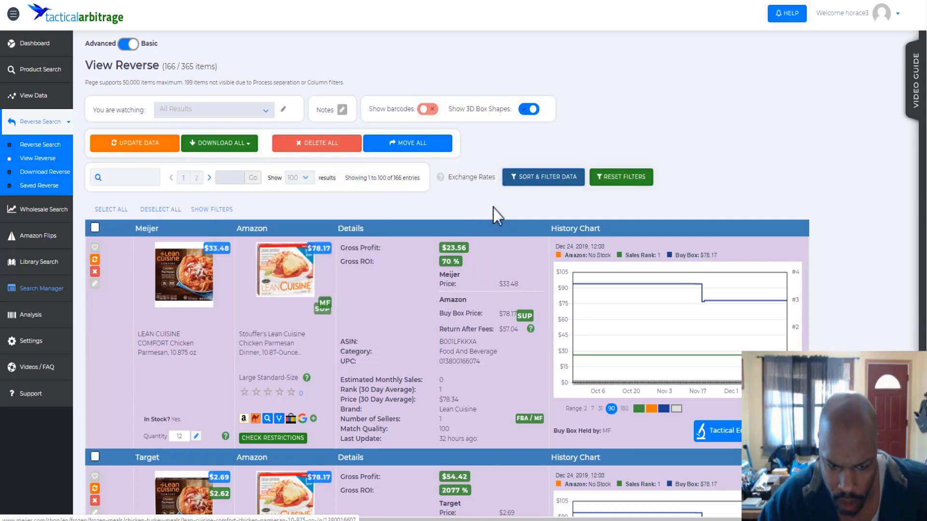
pyautogui.moveTo(289, 286)
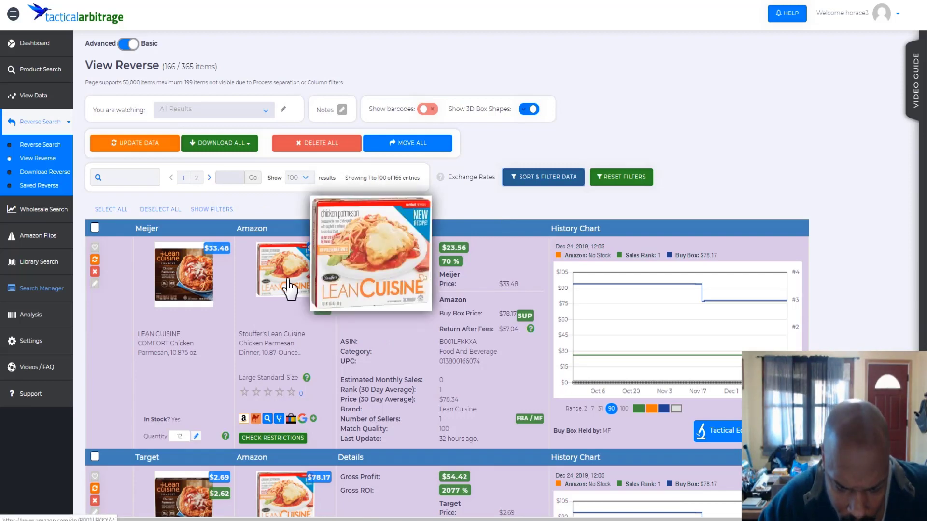
pyautogui.scroll(-3, 290, 286)
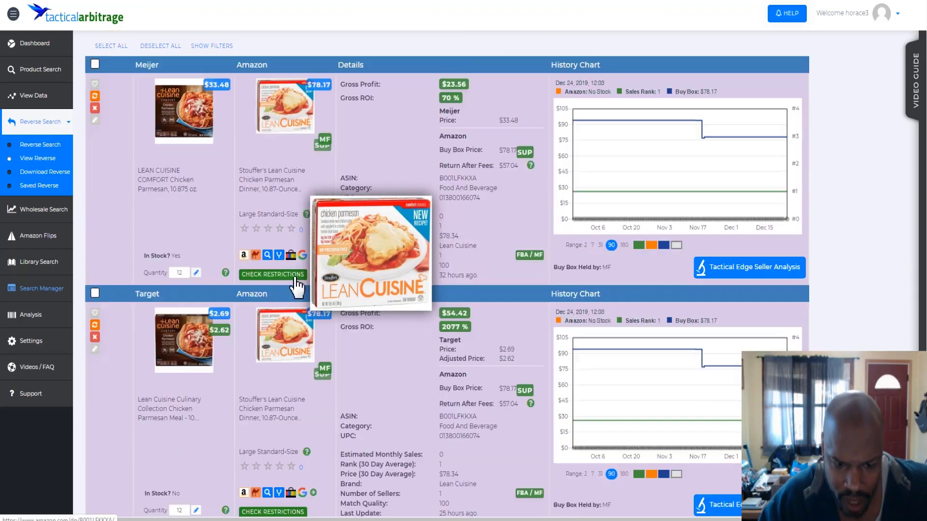
pyautogui.scroll(-2, 885, 190)
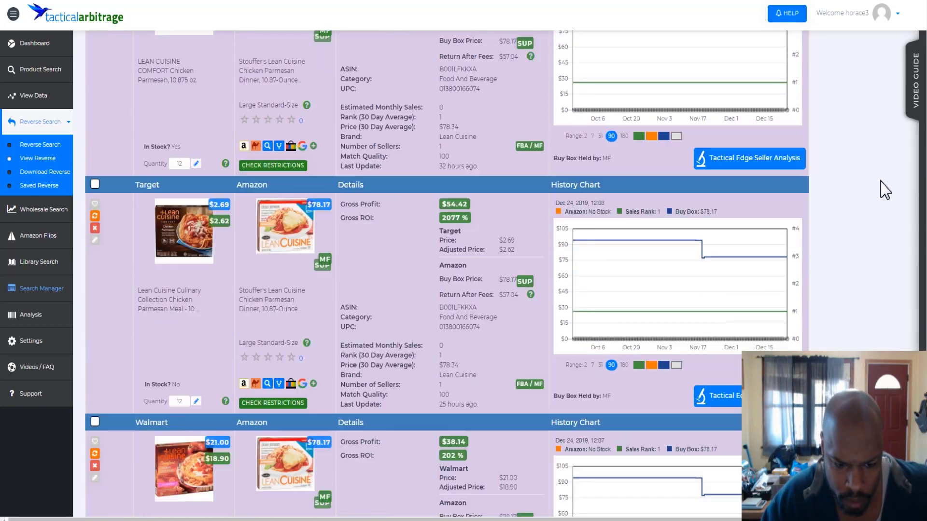
pyautogui.moveTo(292, 260)
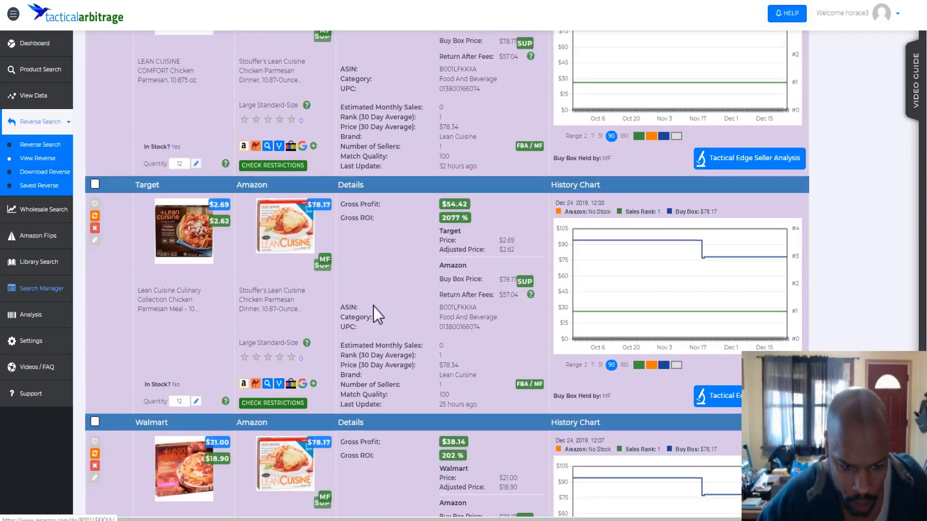
# Examine the eBay match for the Starbucks Pike Place coffee, comparing product images, prices, ROI and price history
pyautogui.scroll(-13, 373, 314)
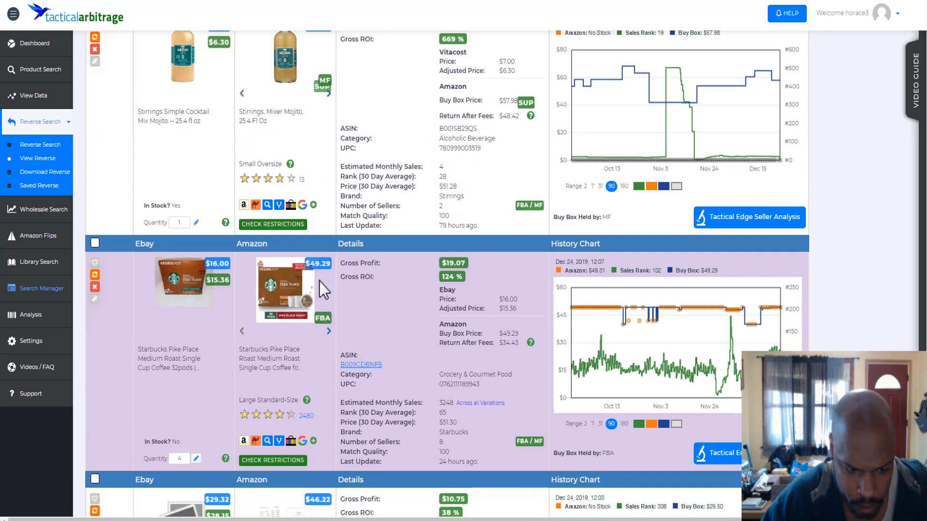
pyautogui.scroll(-1, 319, 281)
pyautogui.moveTo(284, 235)
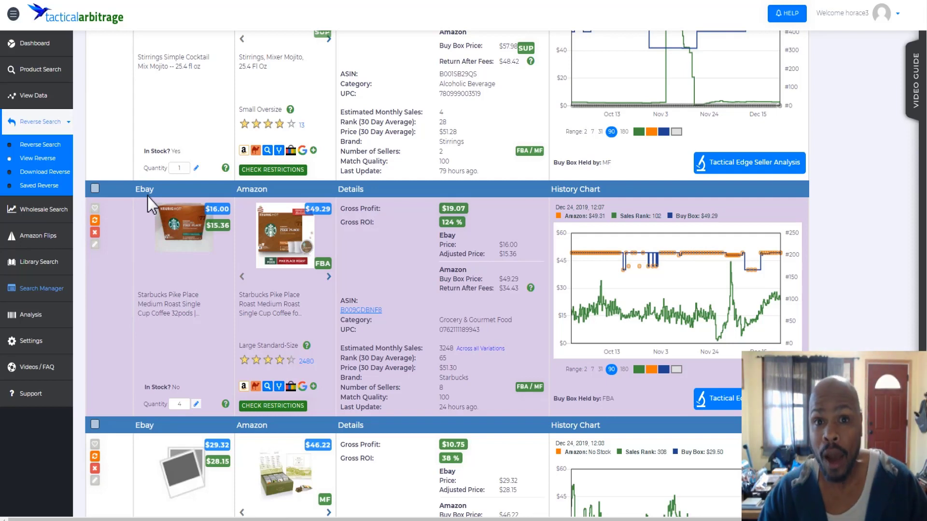
pyautogui.scroll(-1, 150, 196)
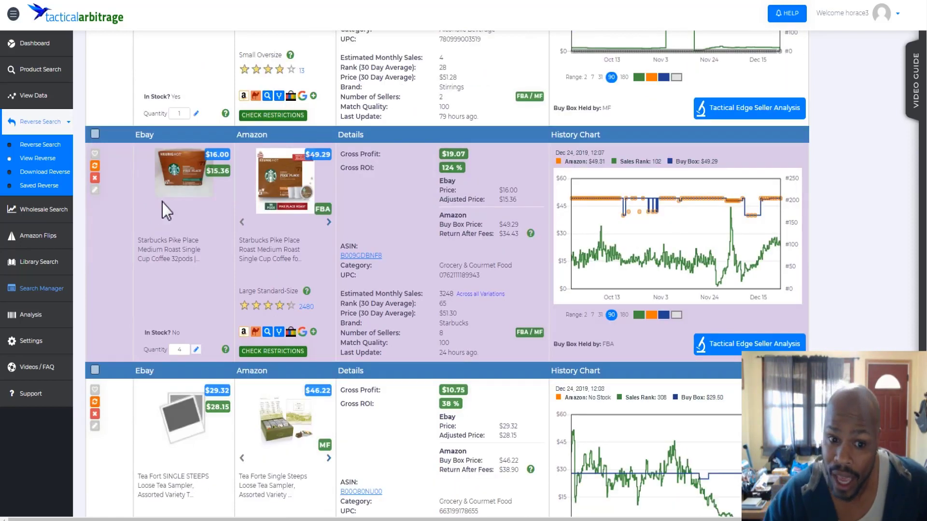
pyautogui.scroll(-1, 164, 198)
pyautogui.scroll(-2, 165, 198)
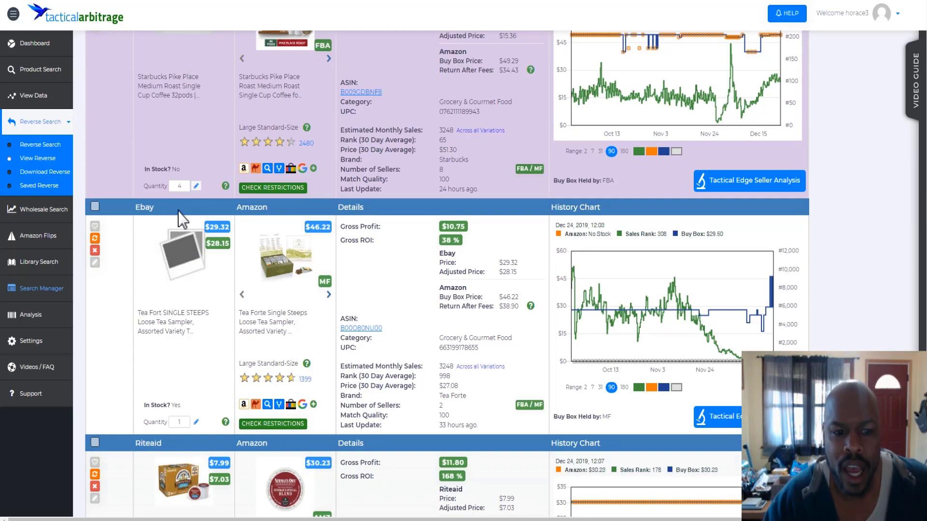
# Compare source and Amazon listings for the Tea Forte sampler, Newman's Own K-Cups, Wedderspoon honey and Starbucks Doubleshot to judge whether they match
pyautogui.scroll(-1, 183, 220)
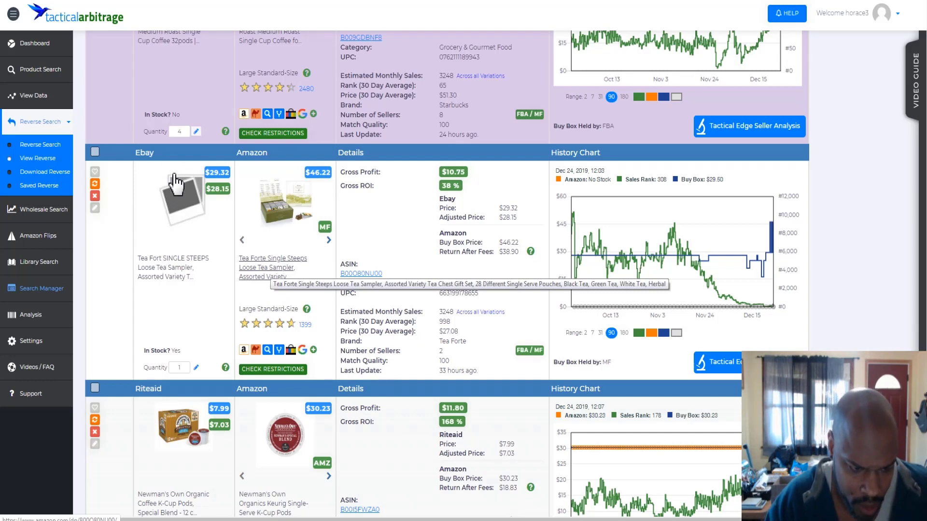
pyautogui.scroll(-2, 272, 260)
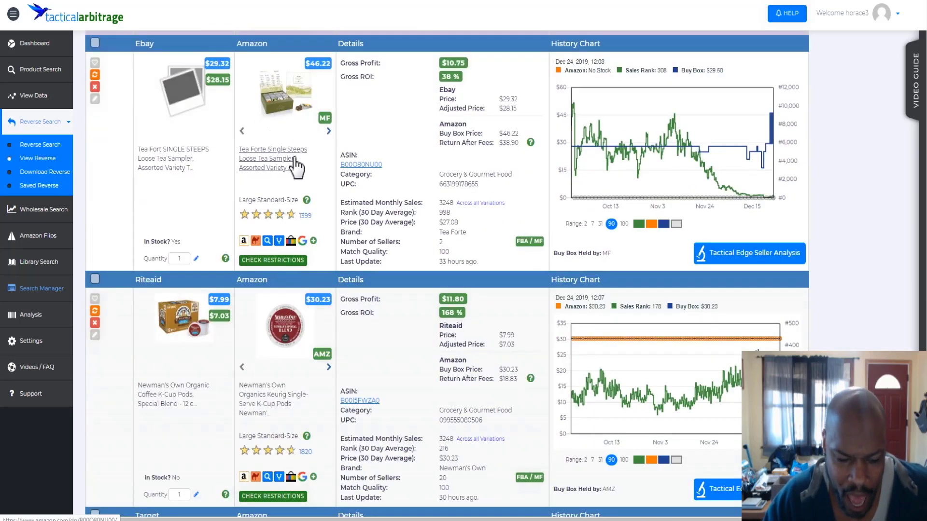
pyautogui.scroll(-4, 294, 166)
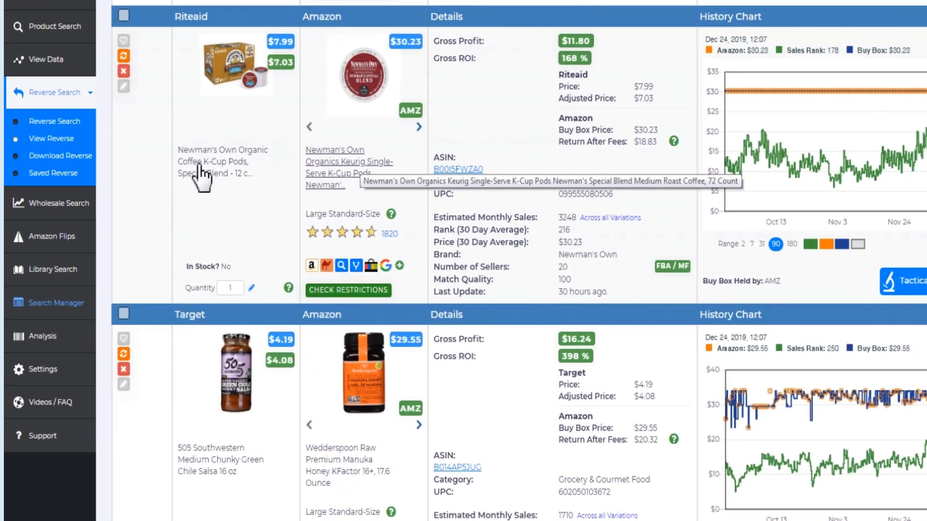
pyautogui.scroll(-3, 202, 169)
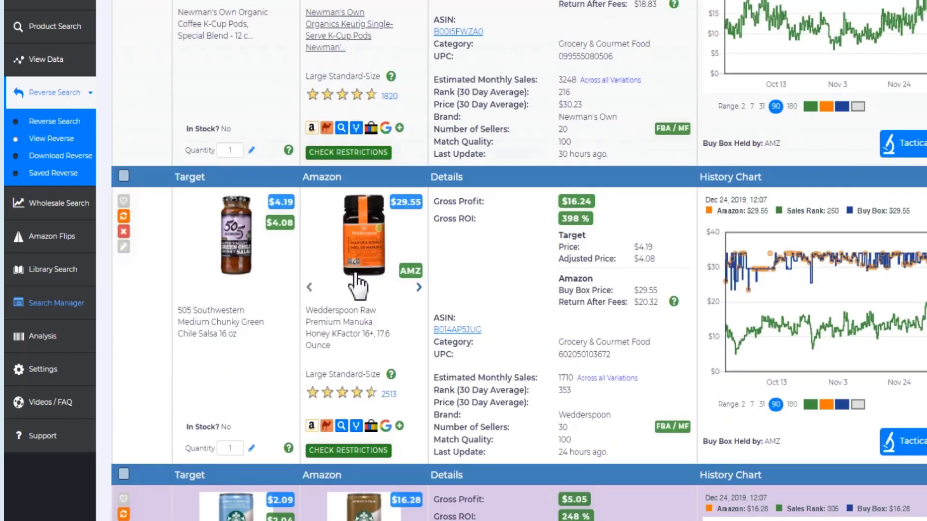
pyautogui.scroll(-6, 356, 285)
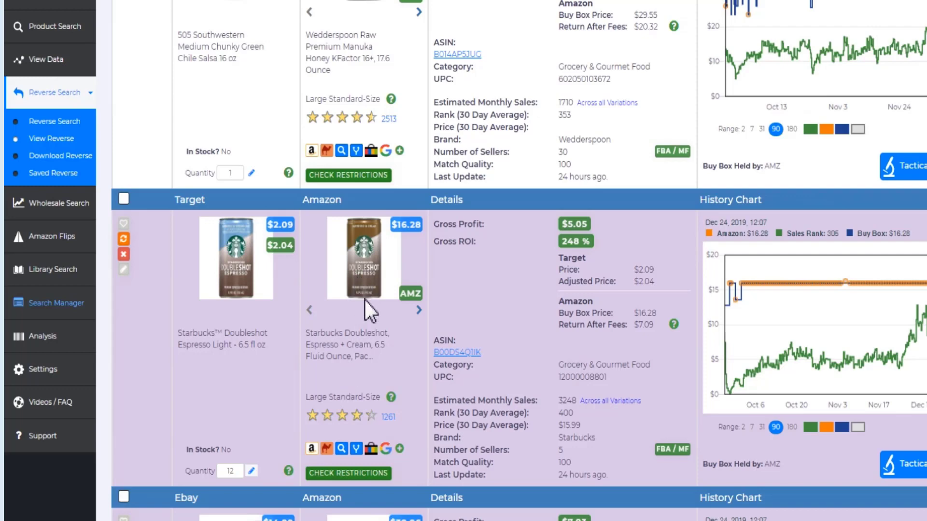
# Compare source and Amazon images, quantities and prices for the Starbucks Doubleshot, French Roast K-Cups, Swiss Miss cocoa and Cheetos Xxtra Flamin' Hot results
pyautogui.moveTo(370, 263)
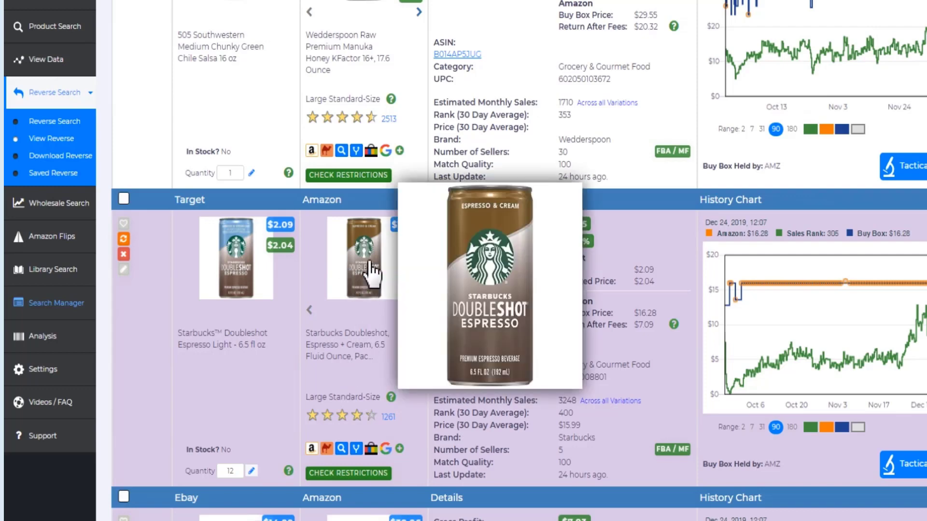
pyautogui.scroll(-3, 372, 273)
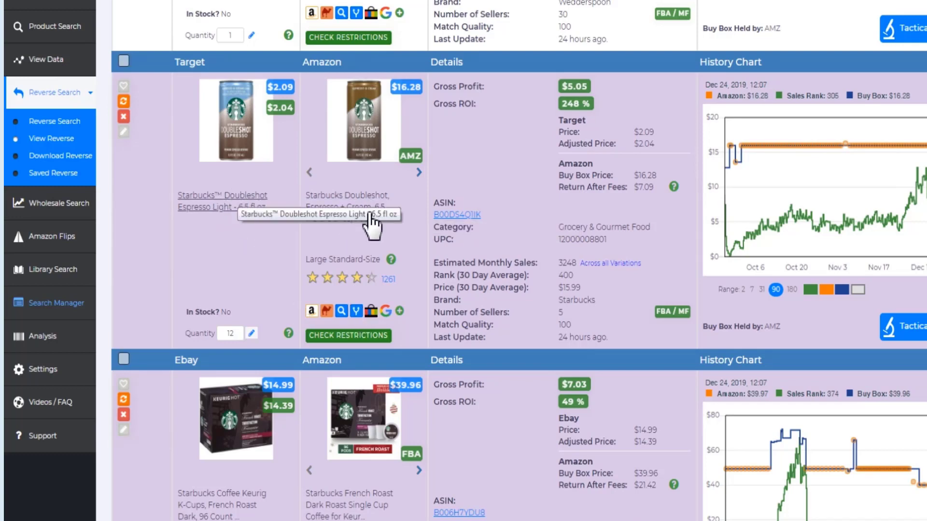
pyautogui.scroll(-4, 371, 227)
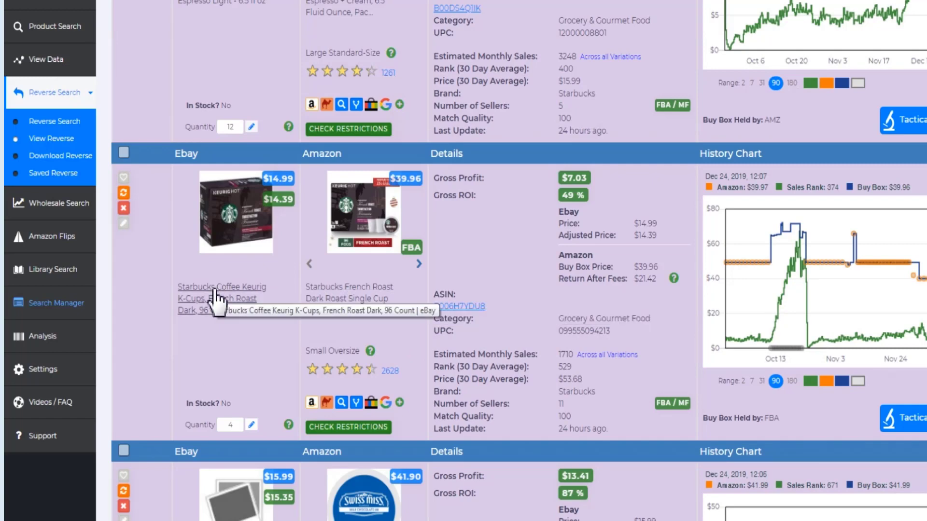
pyautogui.scroll(-10, 403, 311)
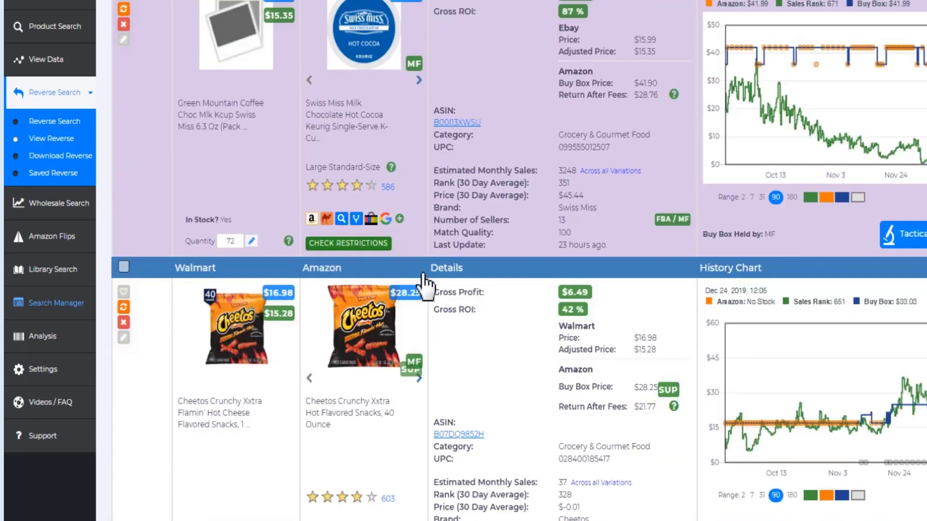
pyautogui.scroll(-3, 401, 316)
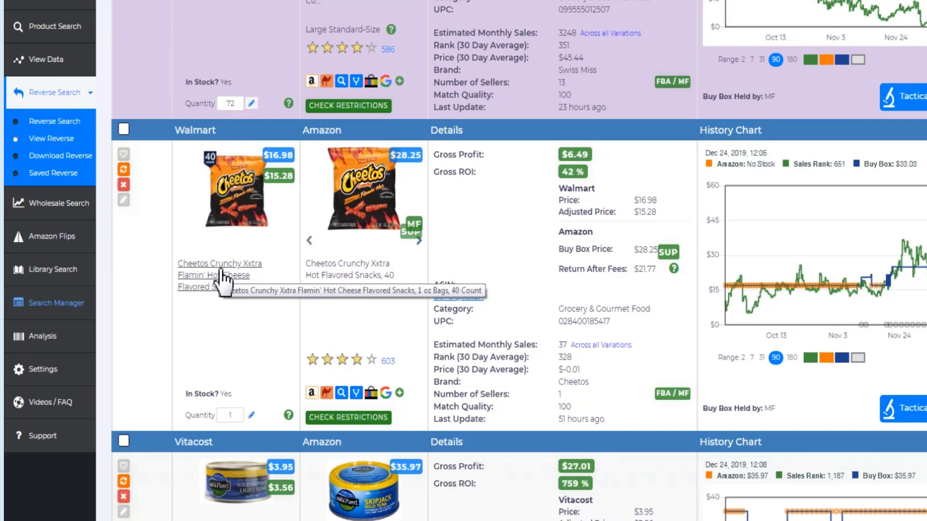
# Open the Amazon listing for the Cheetos Crunchy Xxtra Hot snacks and check its pack size, flavor and seller details
pyautogui.click(368, 269)
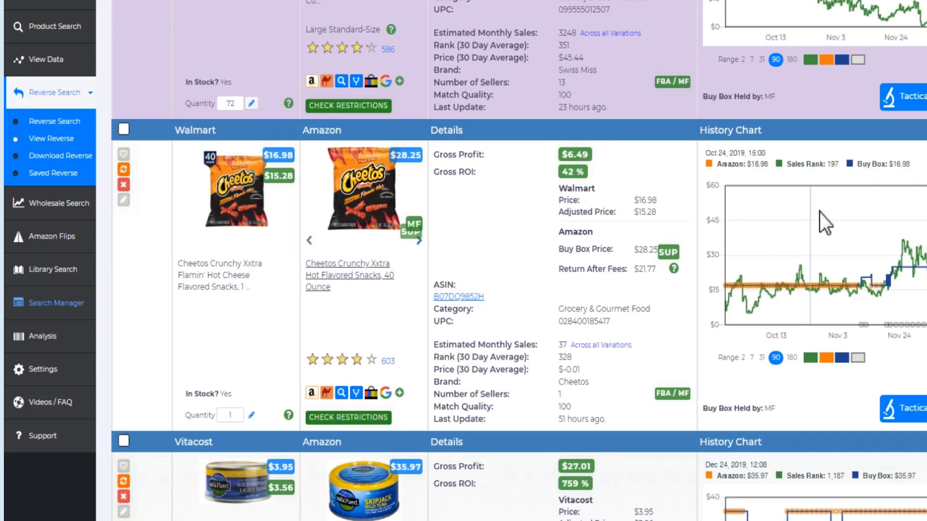
pyautogui.moveTo(817, 243)
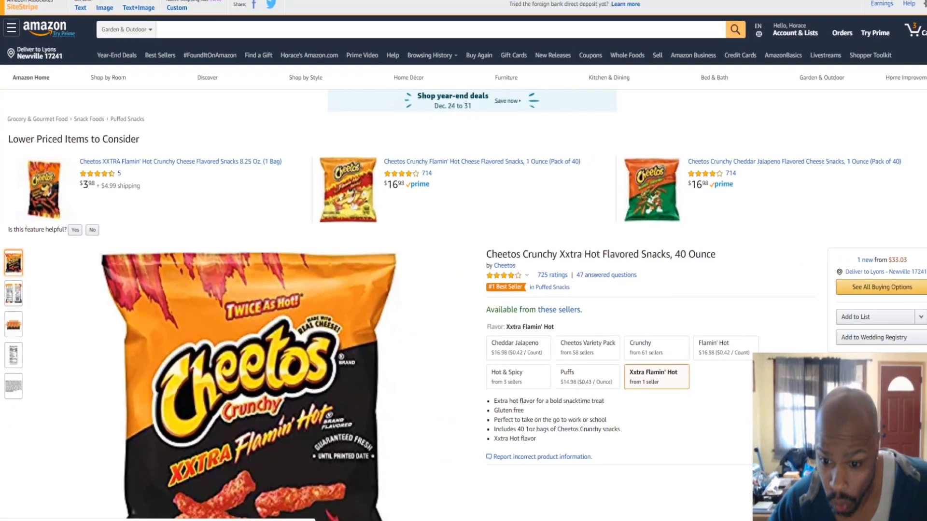
pyautogui.scroll(-2, 604, 106)
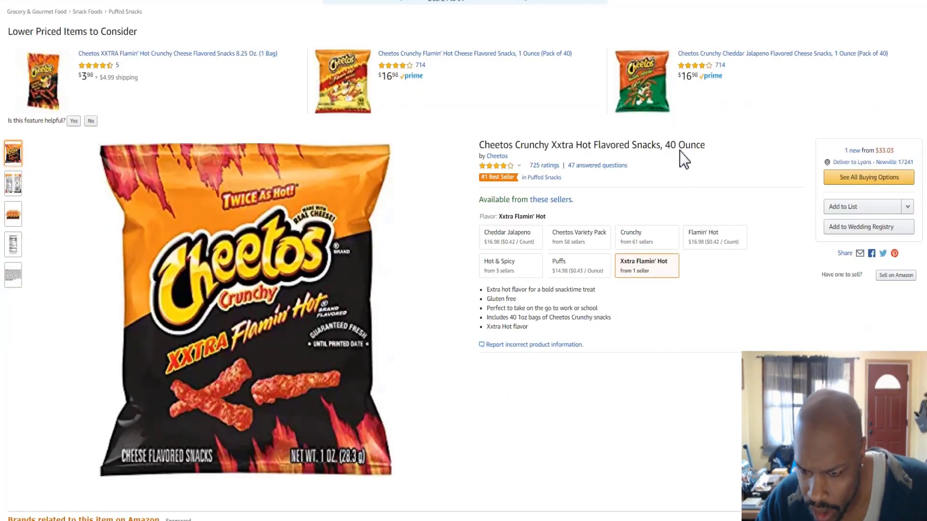
pyautogui.scroll(-1, 683, 157)
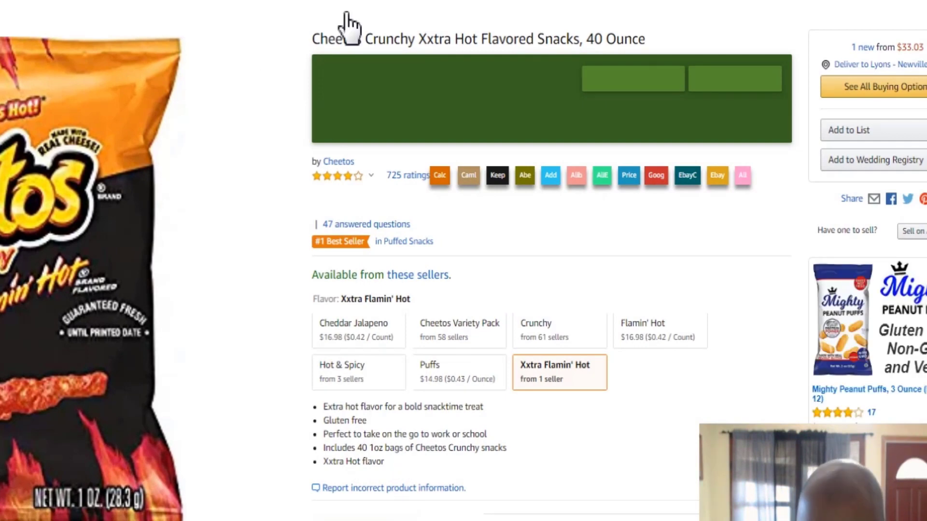
# Open the Walmart listing for the same Cheetos from the results, check its count and price, and postpone the cash back offer
pyautogui.click(300, 1)
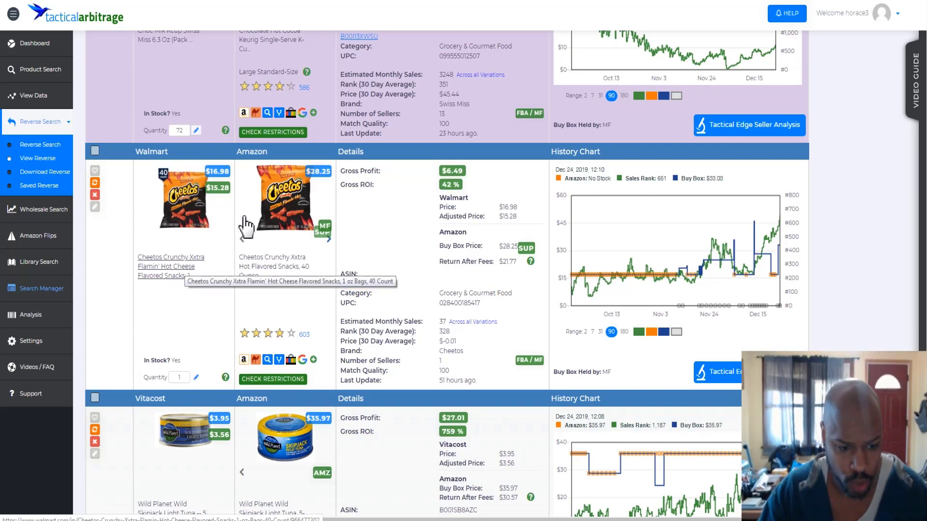
pyautogui.click(179, 259)
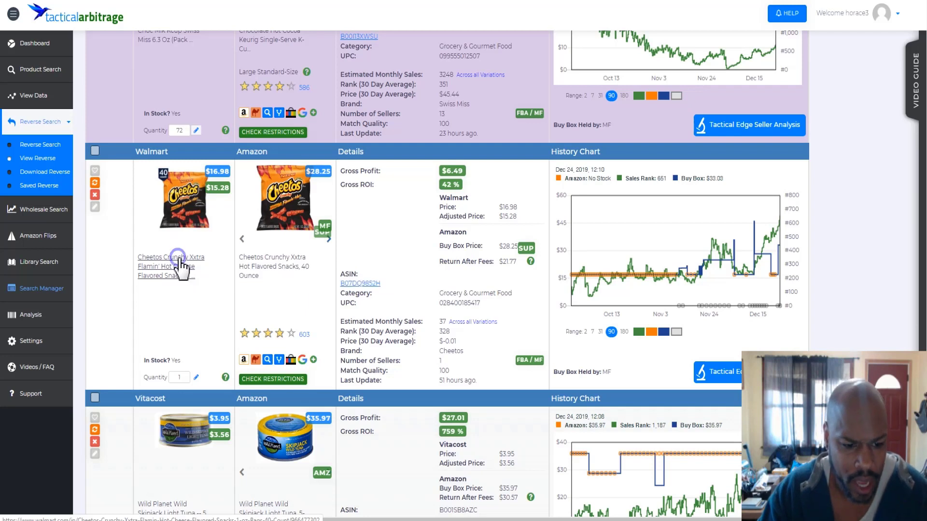
pyautogui.click(224, 181)
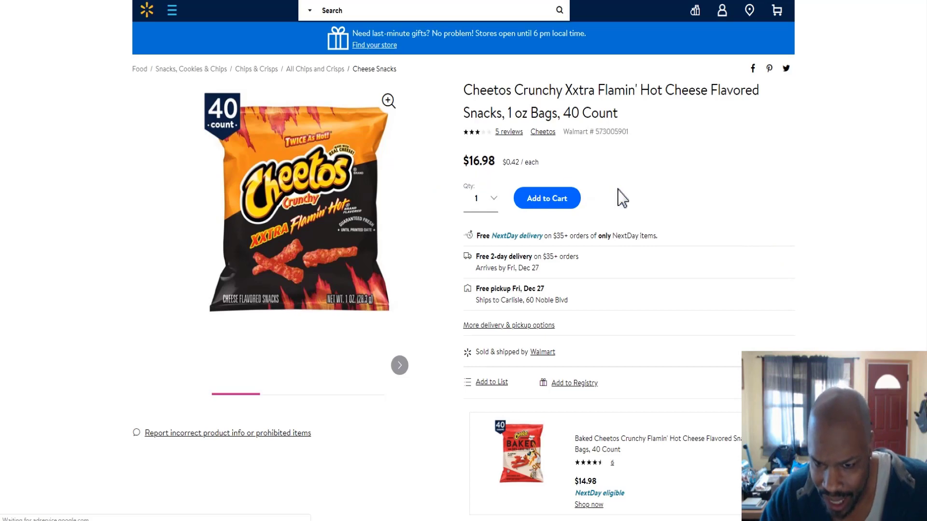
pyautogui.scroll(-1, 623, 198)
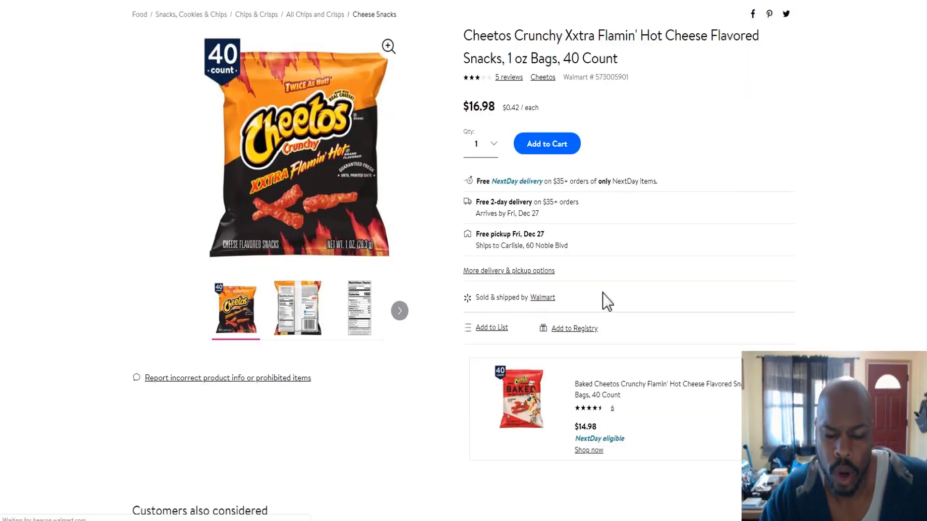
pyautogui.scroll(1, 606, 286)
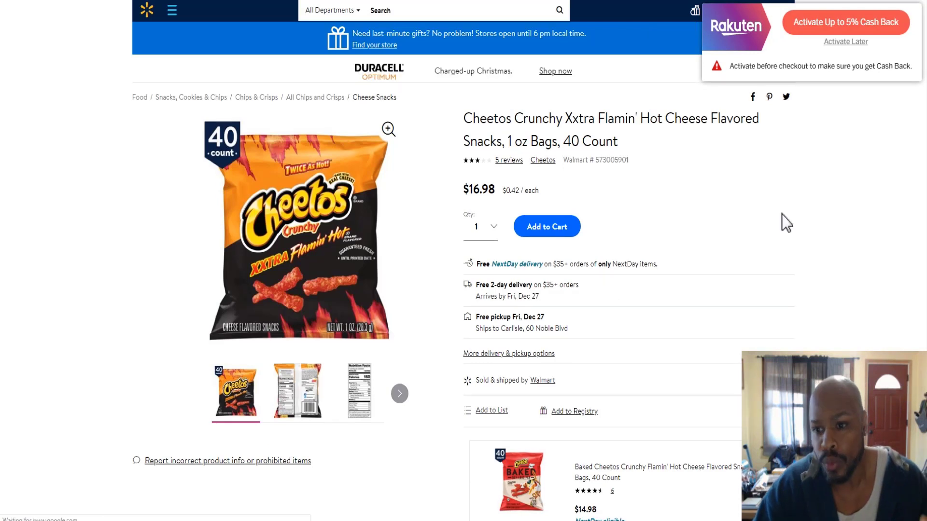
pyautogui.click(846, 42)
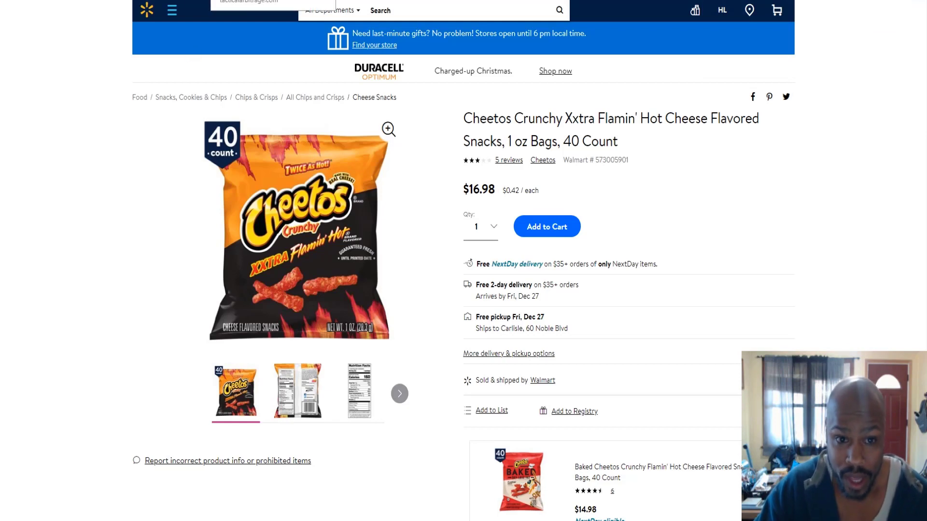
# Go back to the Cheetos Amazon listing and open its new offers to examine the seller, price and price history
pyautogui.click(251, 1)
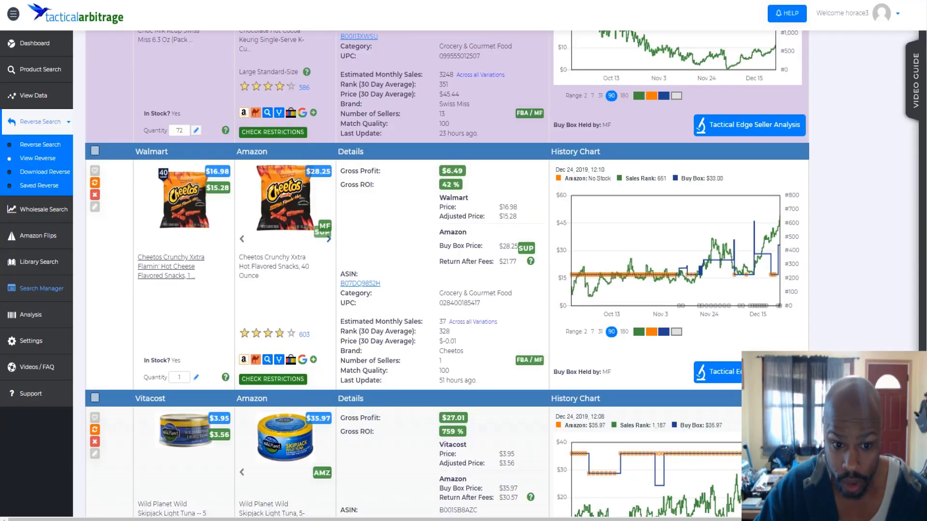
pyautogui.hotkey('ctrl', 'Tab')
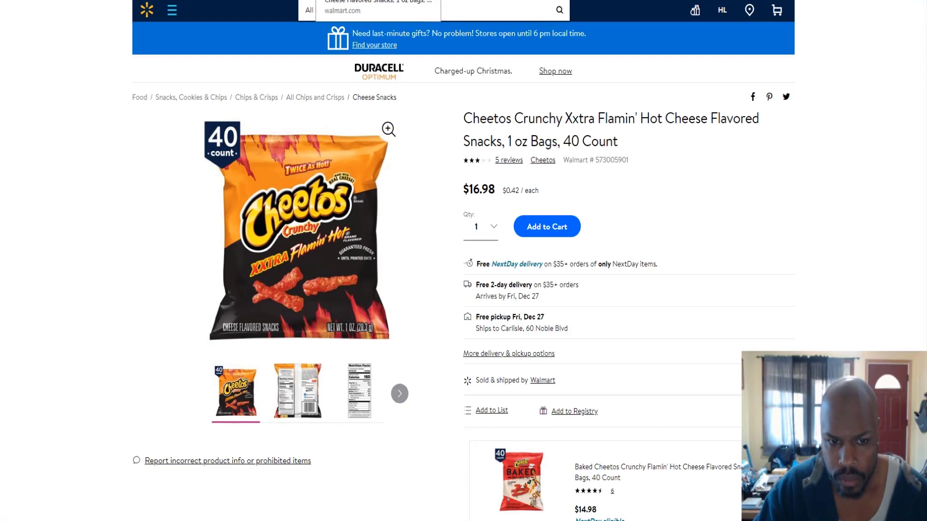
pyautogui.click(458, 1)
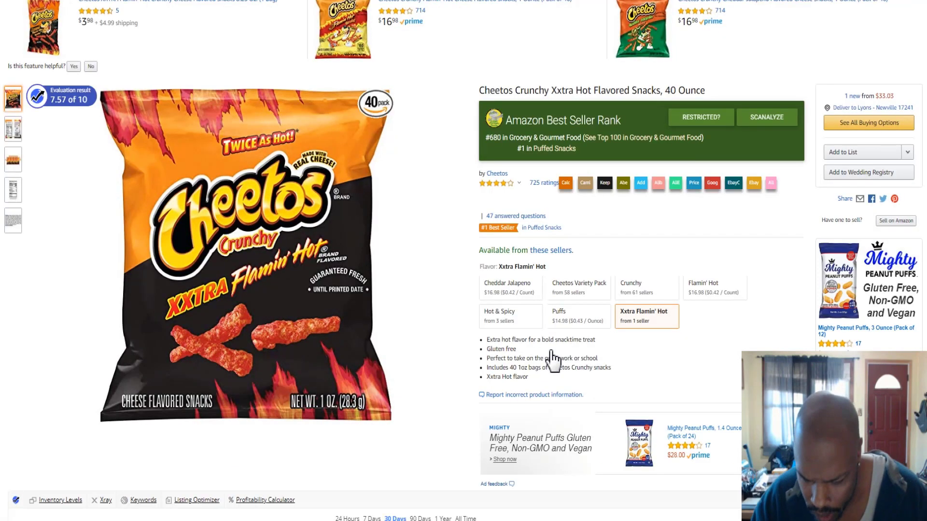
pyautogui.scroll(-1, 549, 371)
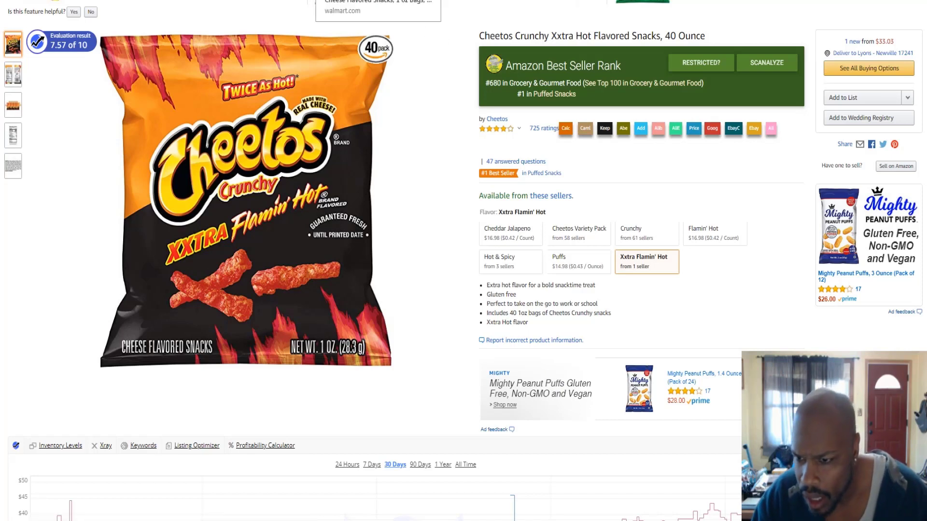
pyautogui.click(852, 41)
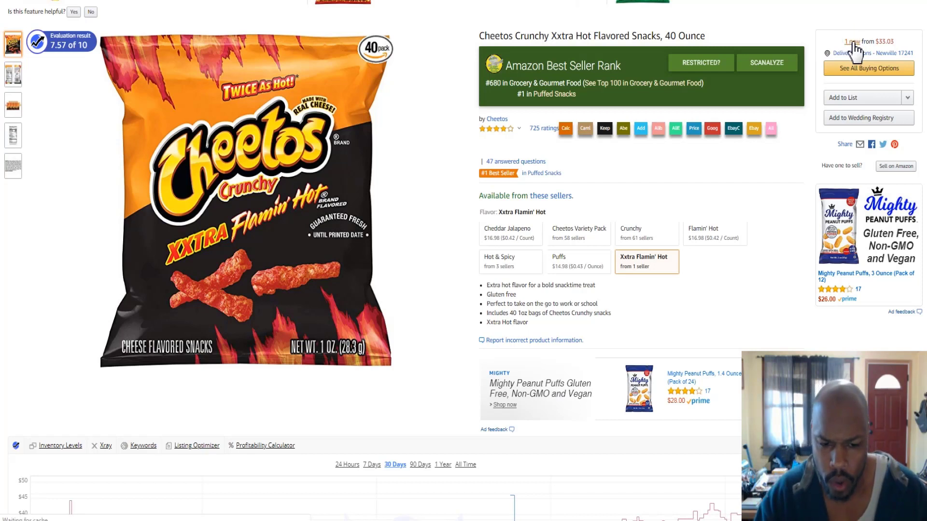
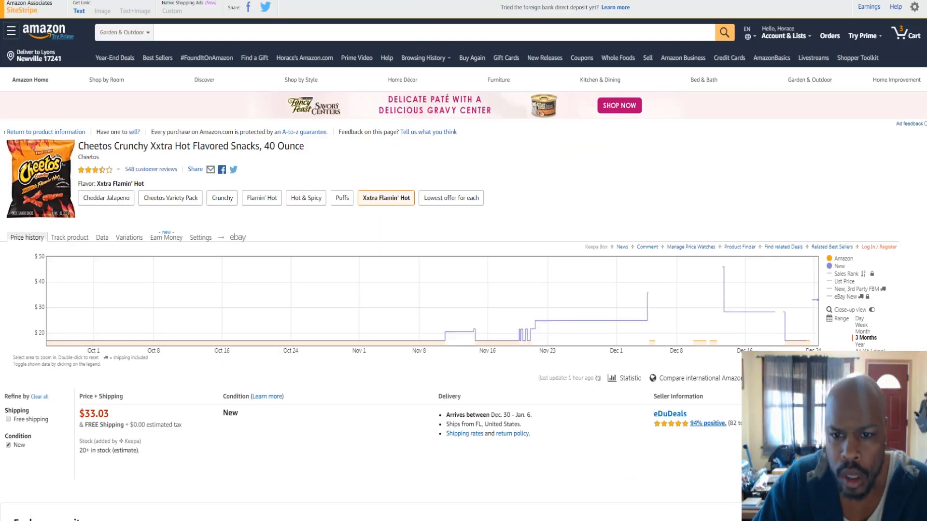
# Compare the Walmart price with the Amazon offer and the Tactical Arbitrage result, and recheck the Cheetos Amazon product page
pyautogui.click(404, 3)
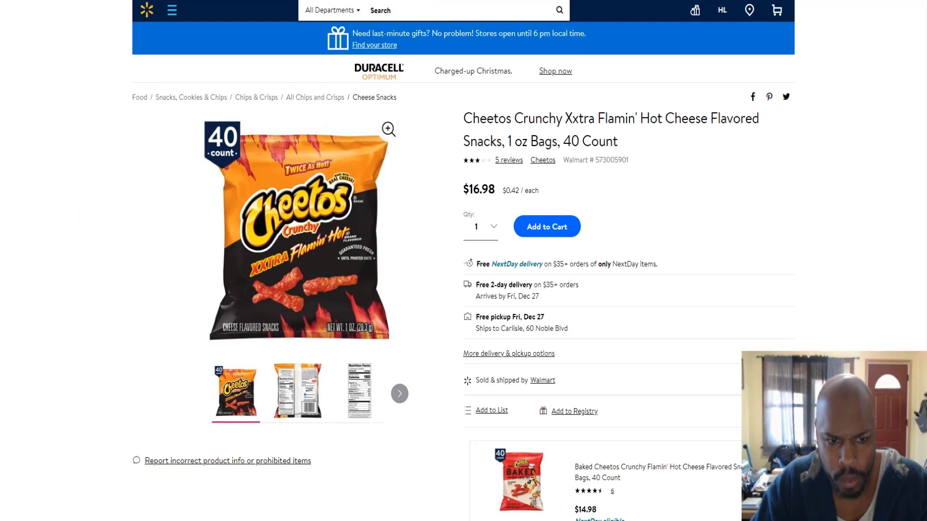
pyautogui.click(444, 2)
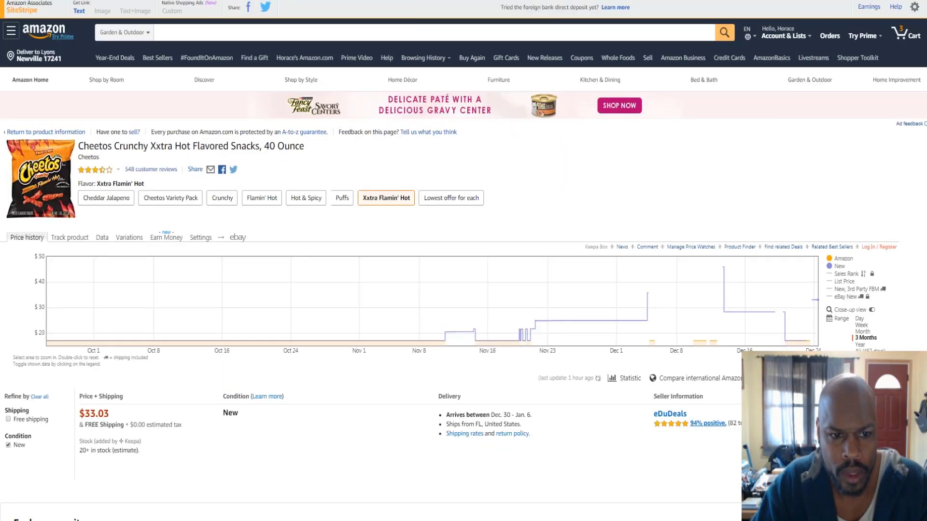
pyautogui.click(280, 2)
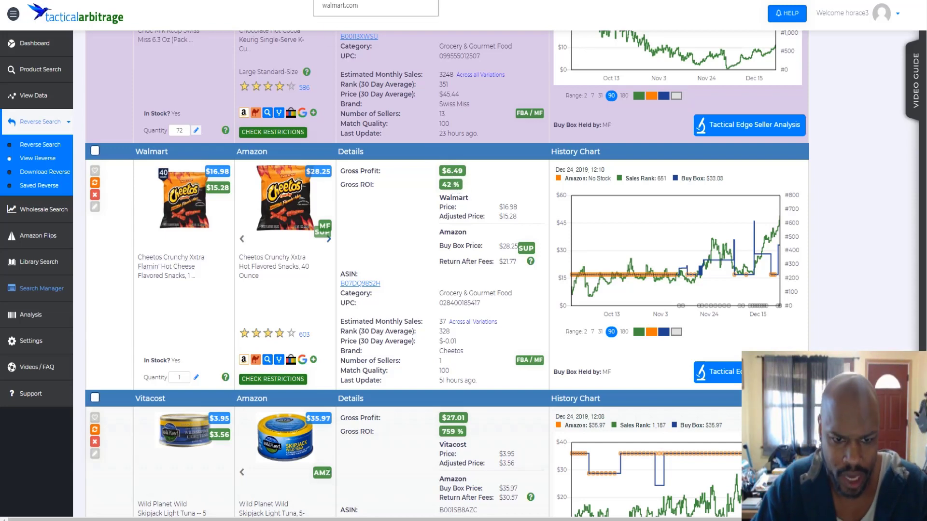
pyautogui.click(338, 2)
pyautogui.click(268, 2)
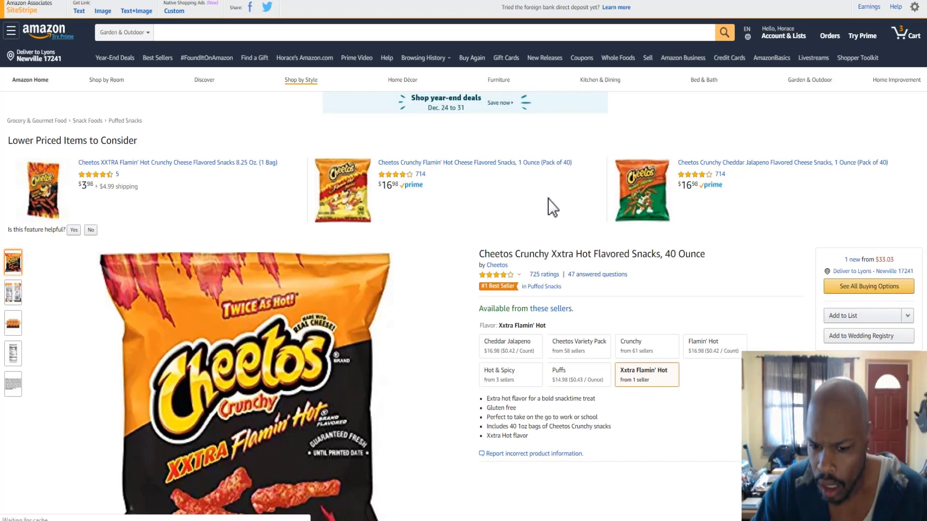
pyautogui.scroll(-4, 551, 203)
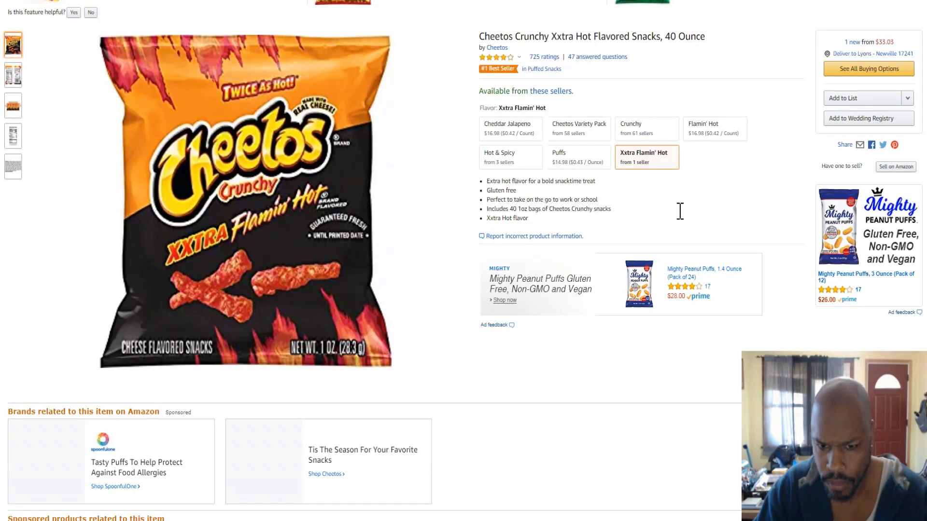
pyautogui.scroll(3, 678, 213)
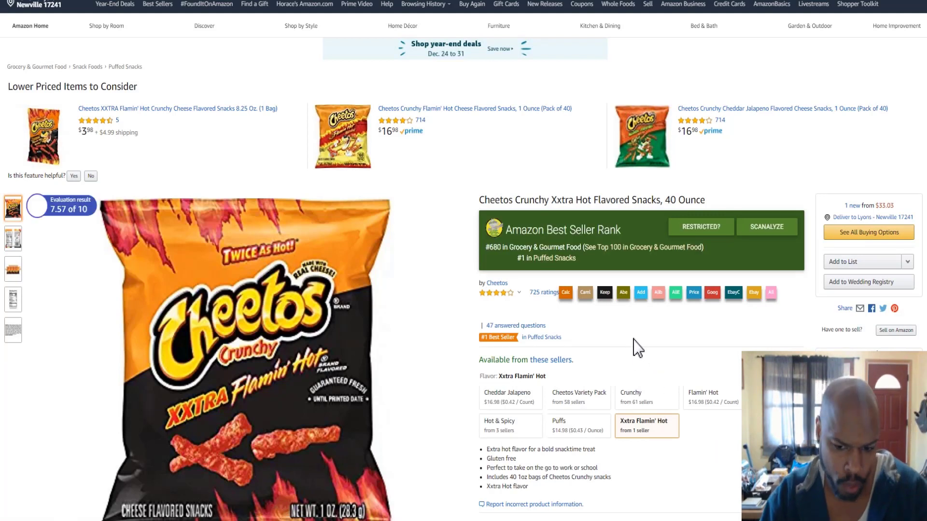
# Load the Cheetos product from its Amazon listing into the Fulfillment by Amazon Revenue Calculator
pyautogui.click(566, 296)
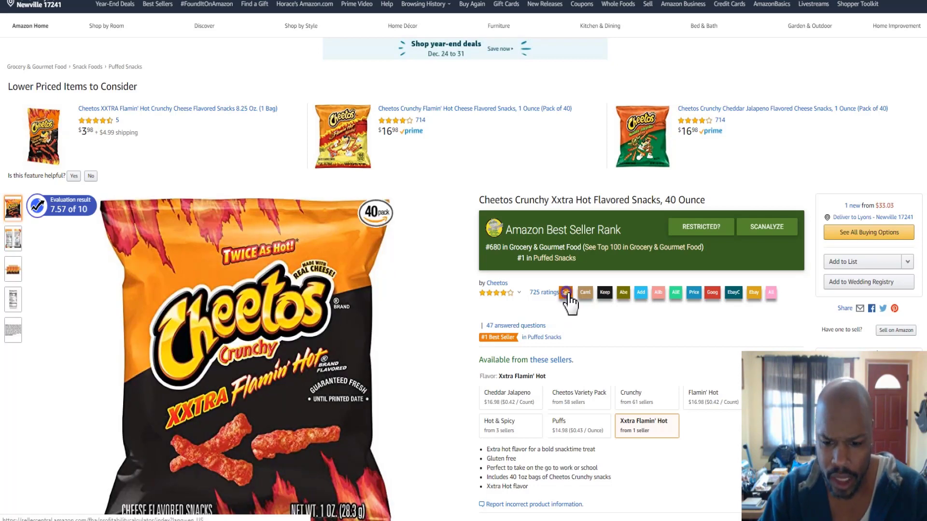
pyautogui.click(567, 293)
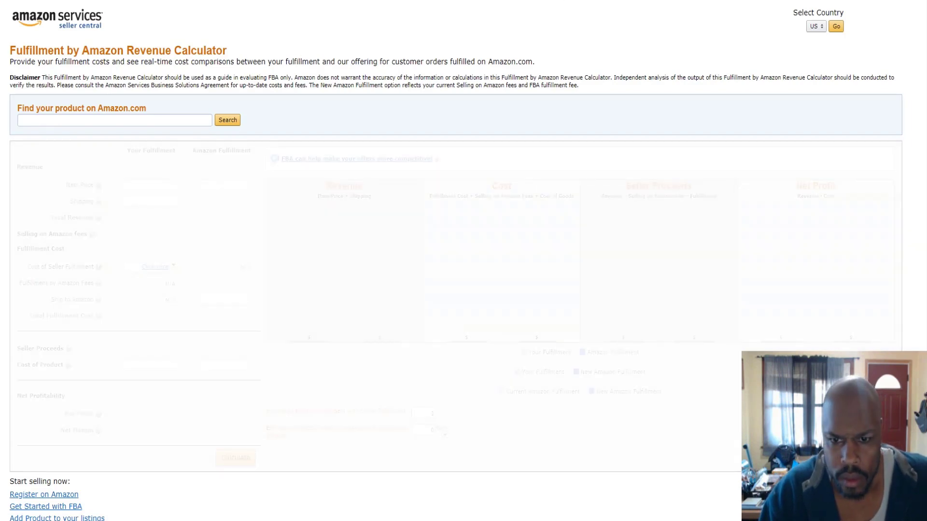
pyautogui.click(483, 0)
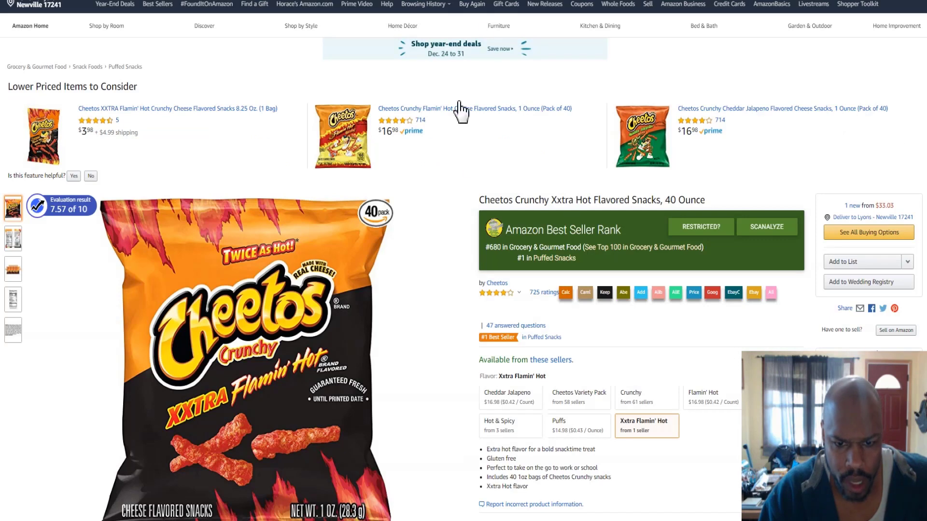
pyautogui.click(565, 293)
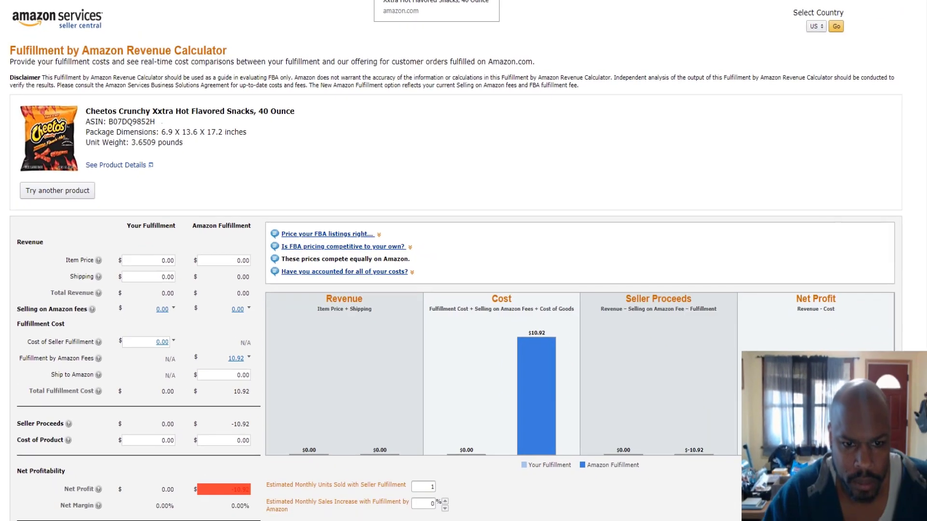
# Recheck the Cheetos price on its Amazon listing and set the calculator's Amazon Fulfillment item price to 33.03
pyautogui.click(415, 1)
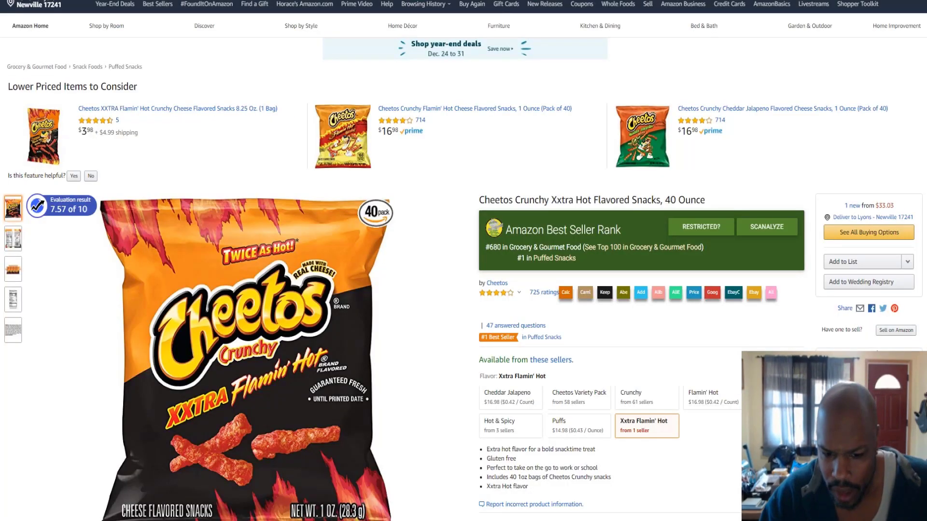
pyautogui.scroll(-1, 583, 130)
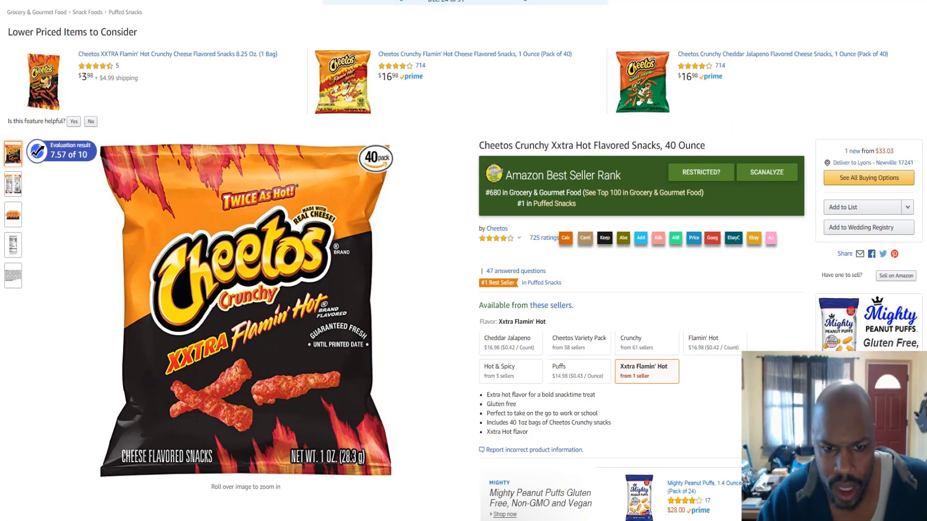
pyautogui.click(531, 0)
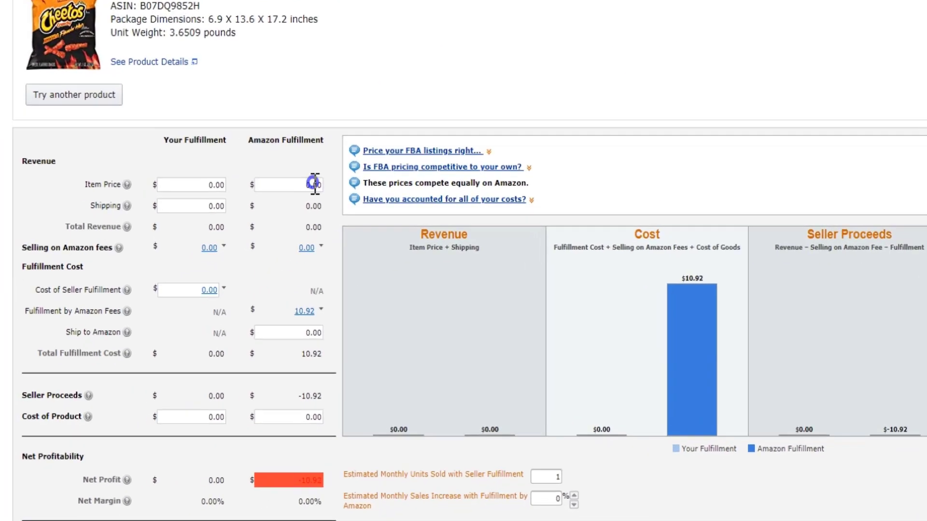
pyautogui.click(245, 261)
pyautogui.write('33')
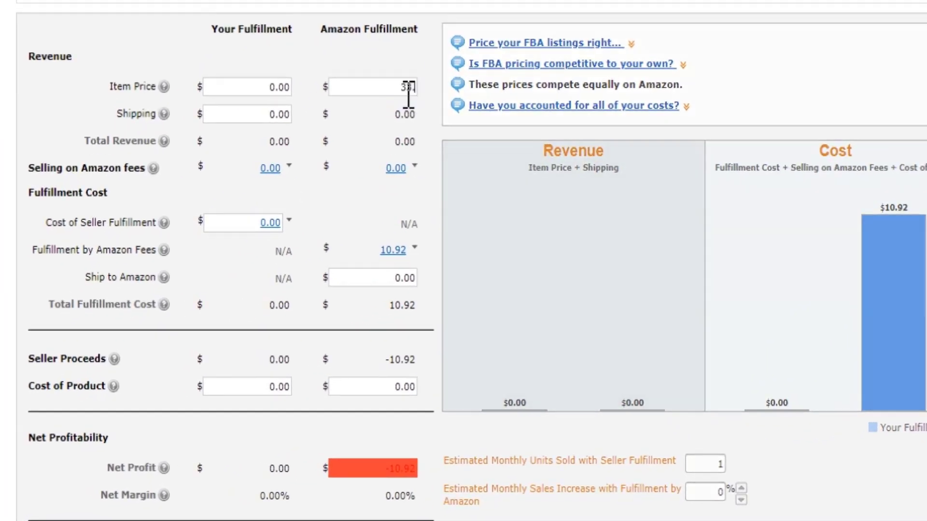
pyautogui.write('.03')
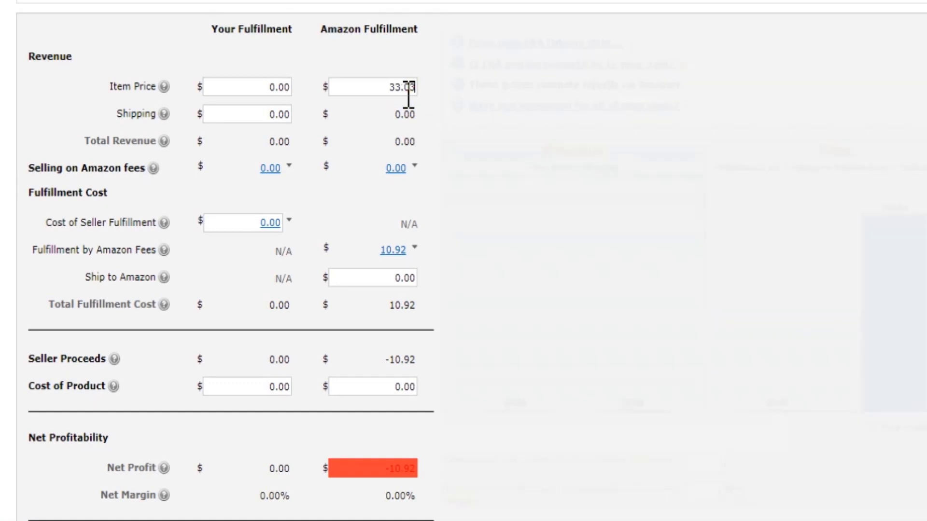
# Set the Amazon Fulfillment shipping cost to 1.00 and the cost of product to 16.98, and calculate the profit
pyautogui.click(407, 278)
pyautogui.write('1')
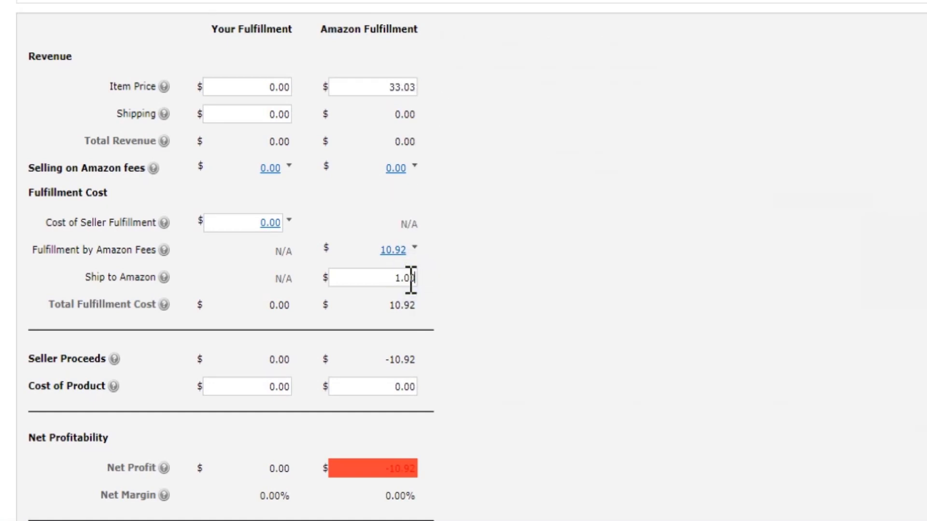
pyautogui.write('.00')
pyautogui.scroll(-2, 410, 279)
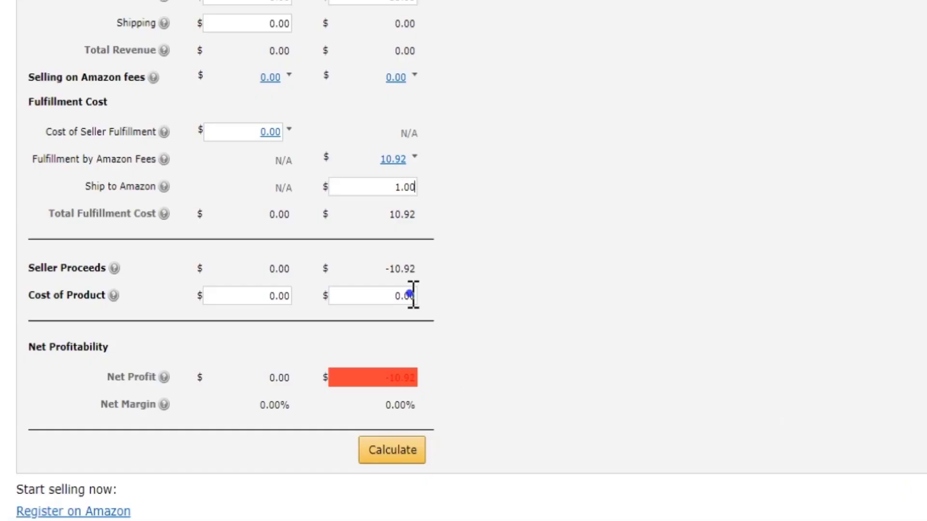
pyautogui.doubleClick(410, 295)
pyautogui.write('16.90')
pyautogui.click(408, 458)
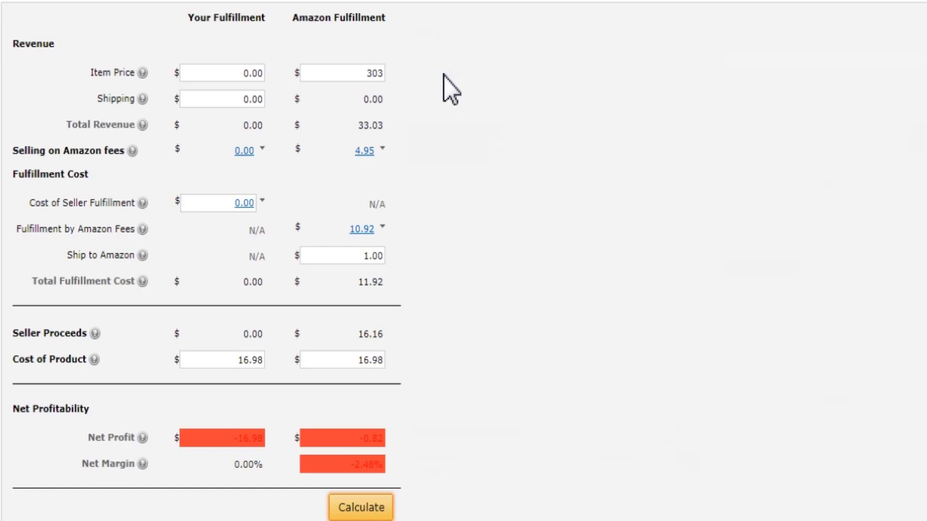
# Change the Amazon Fulfillment item price to 39.99 and recalculate the Cheetos profit
pyautogui.doubleClick(376, 73)
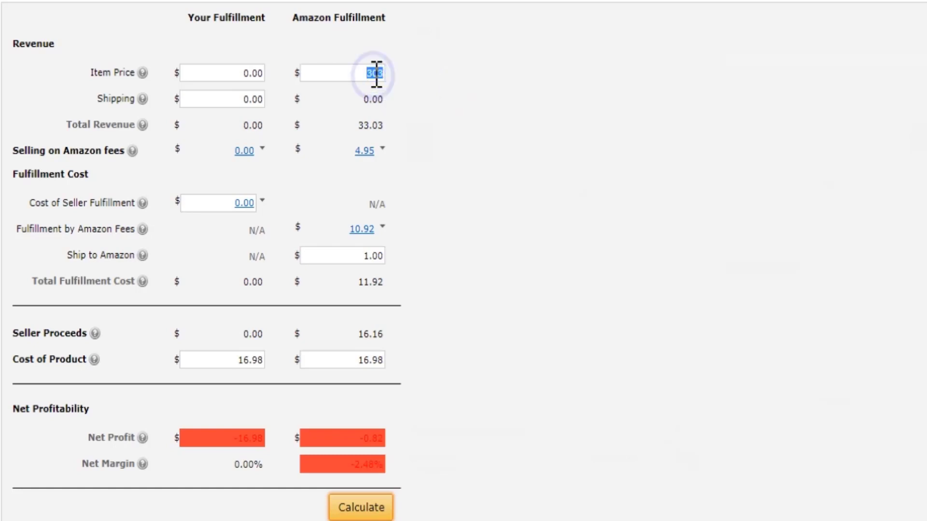
pyautogui.write('39')
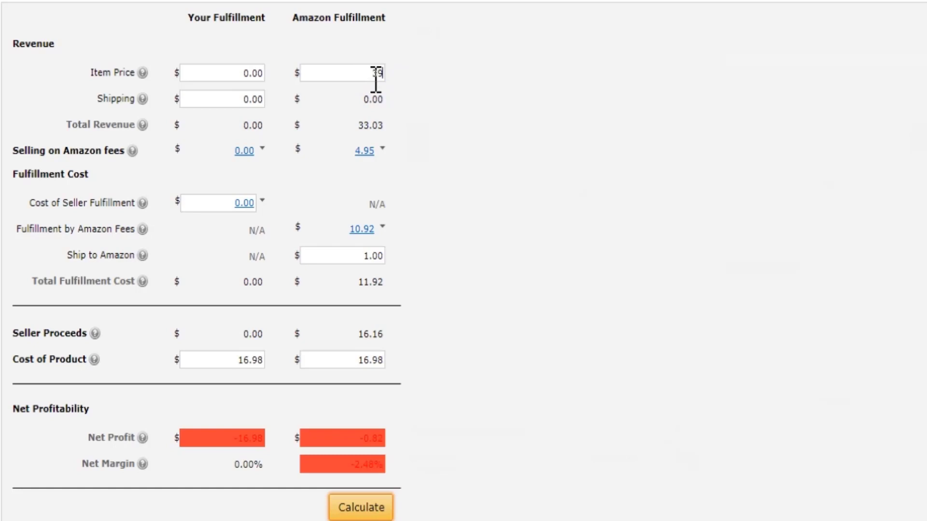
pyautogui.write('.99')
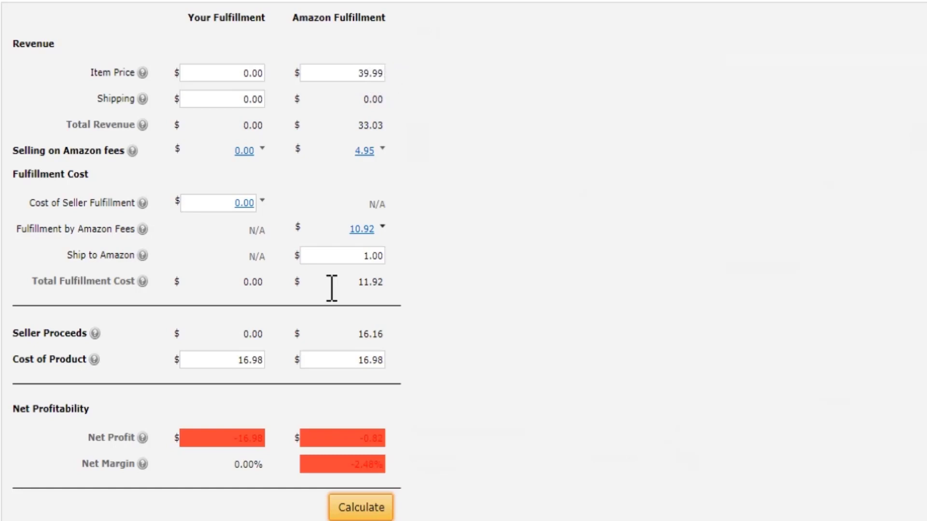
pyautogui.click(362, 509)
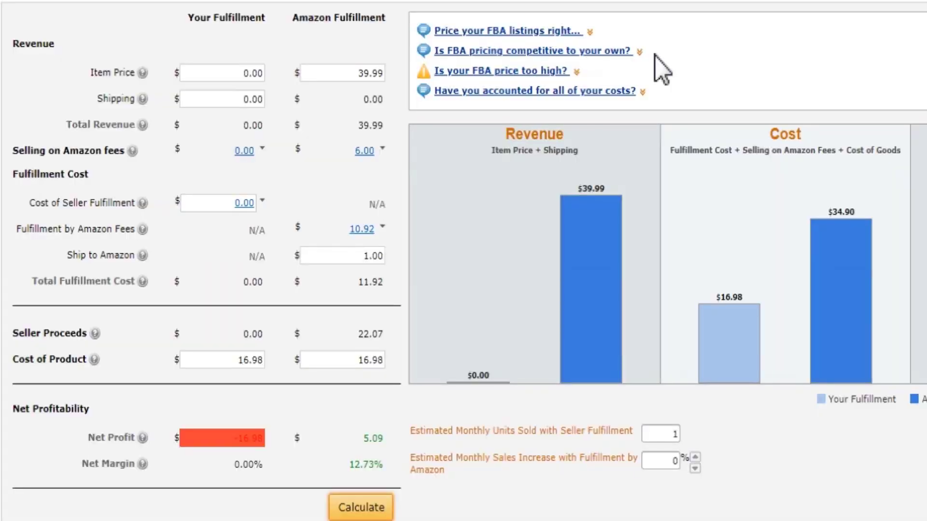
# Try an Amazon Fulfillment item price of 34.99 and recalculate the Cheetos profit
pyautogui.doubleClick(376, 73)
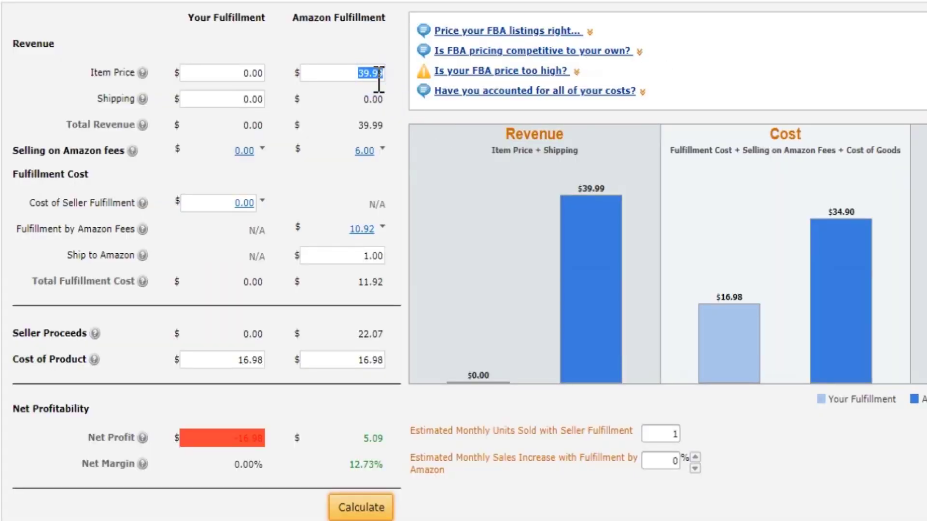
pyautogui.write('34.99')
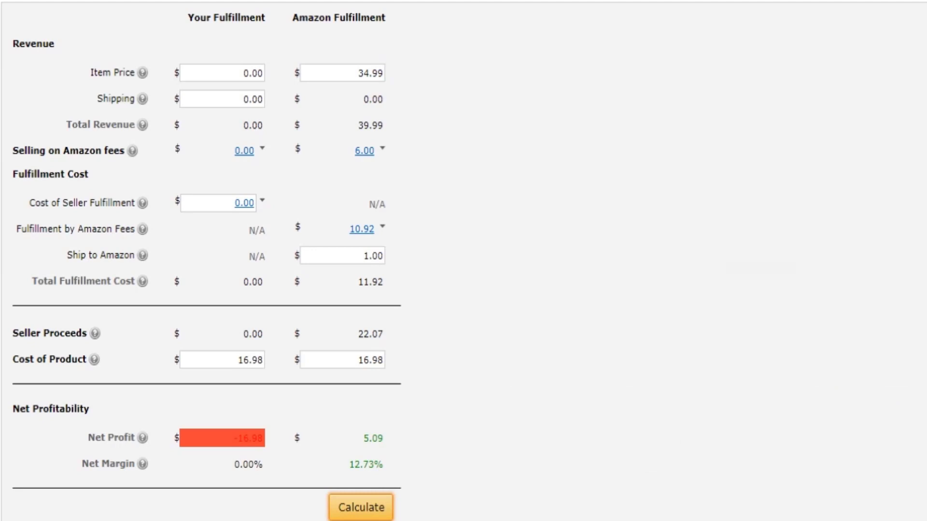
pyautogui.click(372, 500)
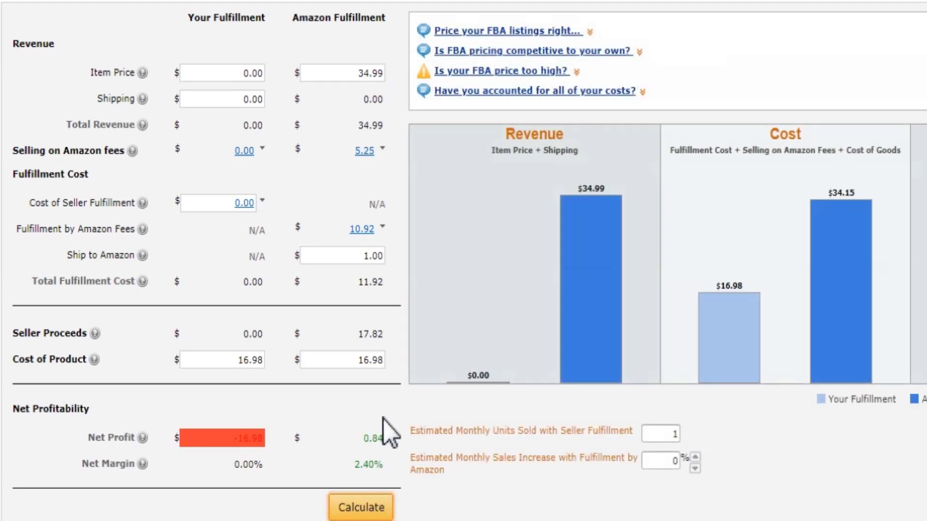
# Put the Amazon Fulfillment item price back to 39.99 and calculate the profit again
pyautogui.click(370, 72)
pyautogui.press('BackSpace')
pyautogui.write('9')
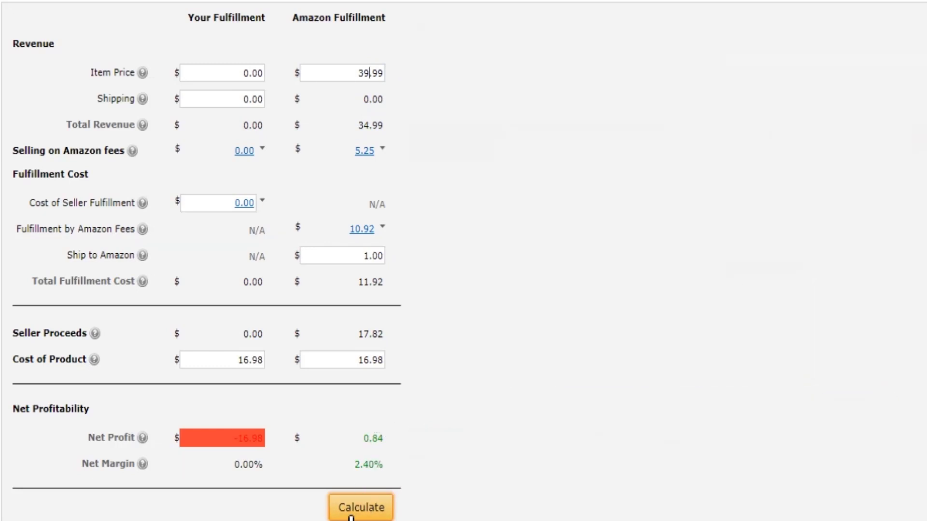
pyautogui.click(359, 505)
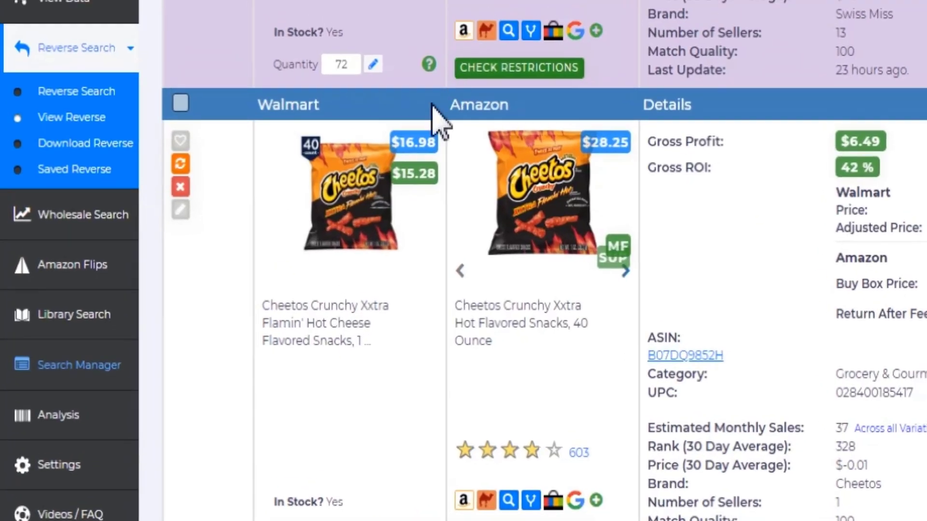
# Save the Walmart Cheetos match in the Tactical Arbitrage results to the folder Main Folder - Reverse
pyautogui.click(181, 140)
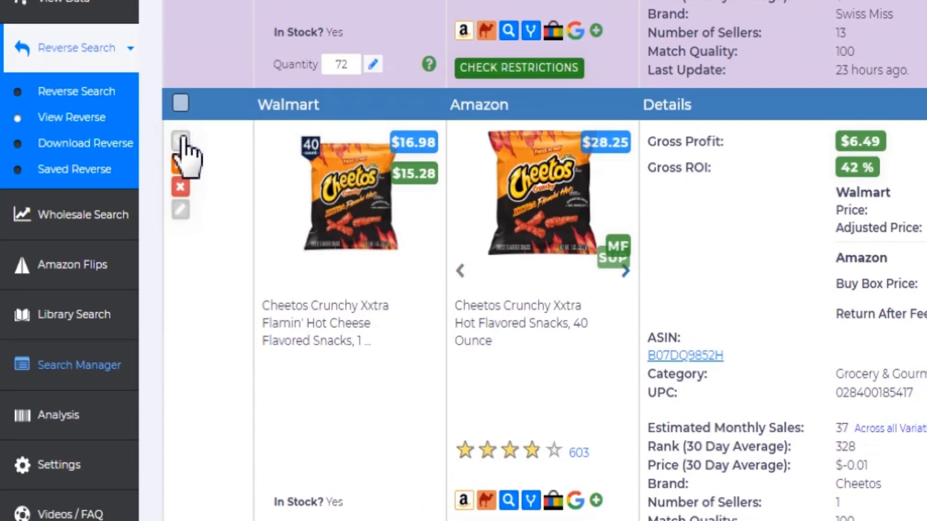
pyautogui.click(199, 142)
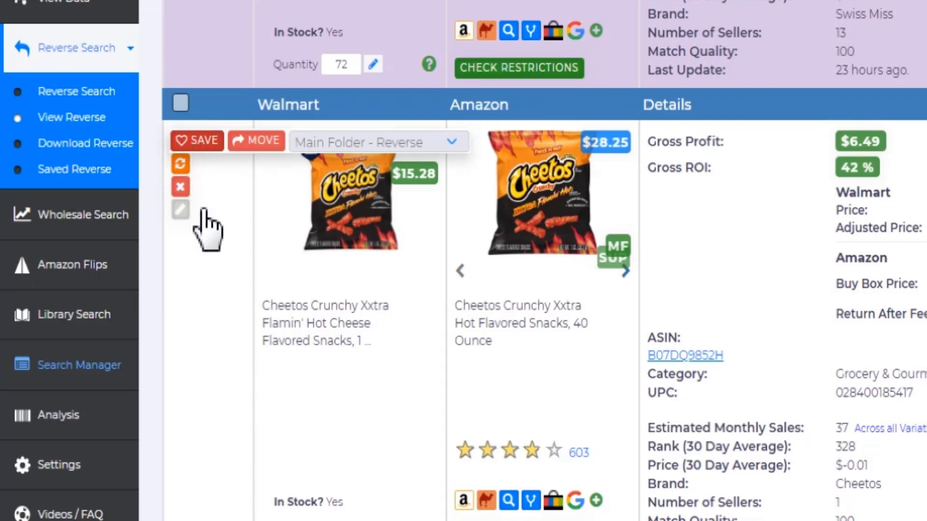
pyautogui.click(198, 142)
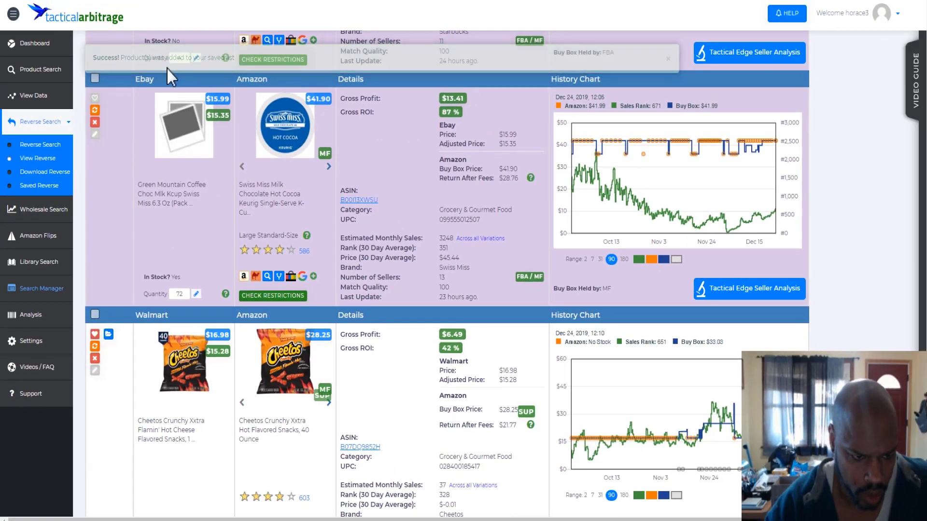
# Review the further reverse search results, comparing prices and pack sizes for Kit Kat, Ice Breakers and Lindt Lindor truffles
pyautogui.scroll(-12, 238, 230)
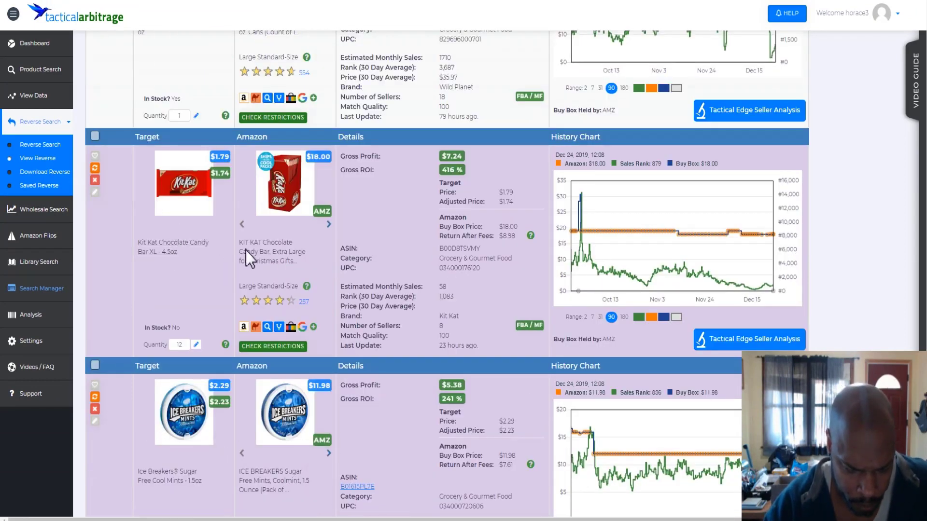
pyautogui.scroll(1, 248, 244)
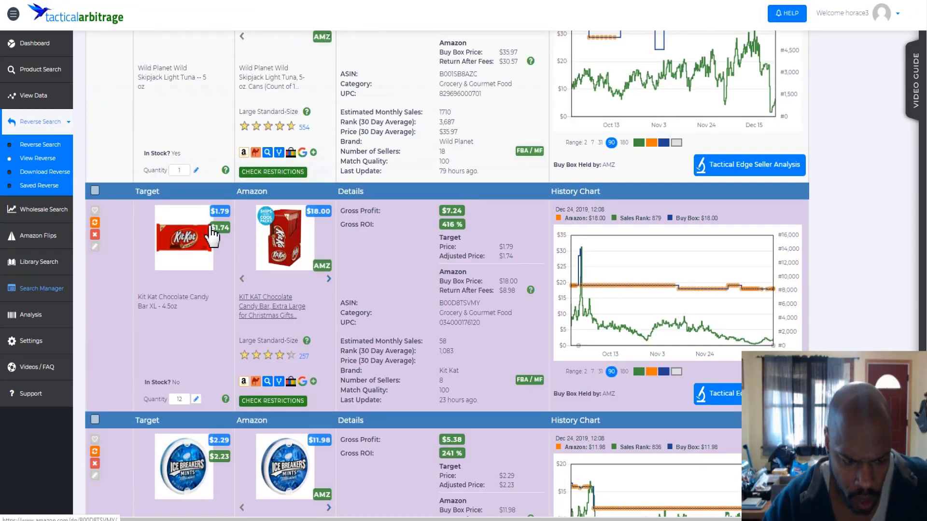
pyautogui.moveTo(227, 226)
pyautogui.scroll(-1, 227, 226)
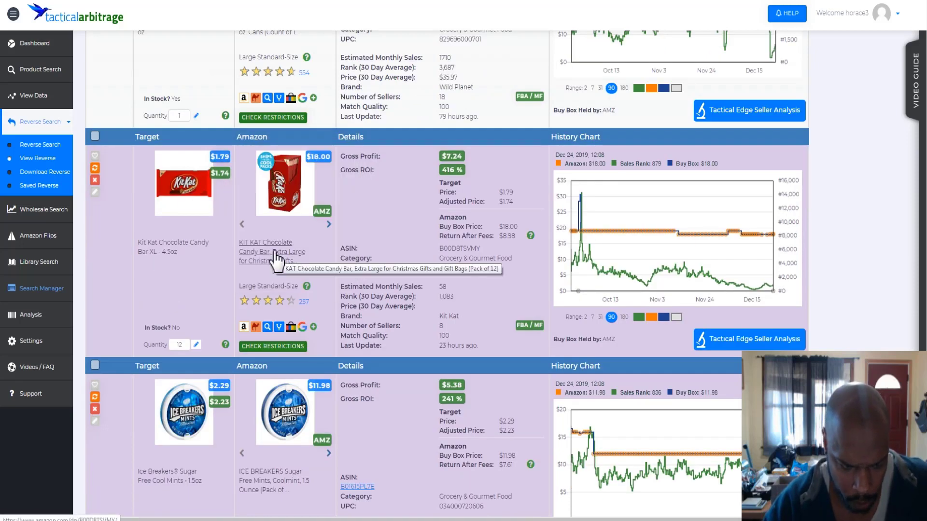
pyautogui.scroll(-2, 215, 252)
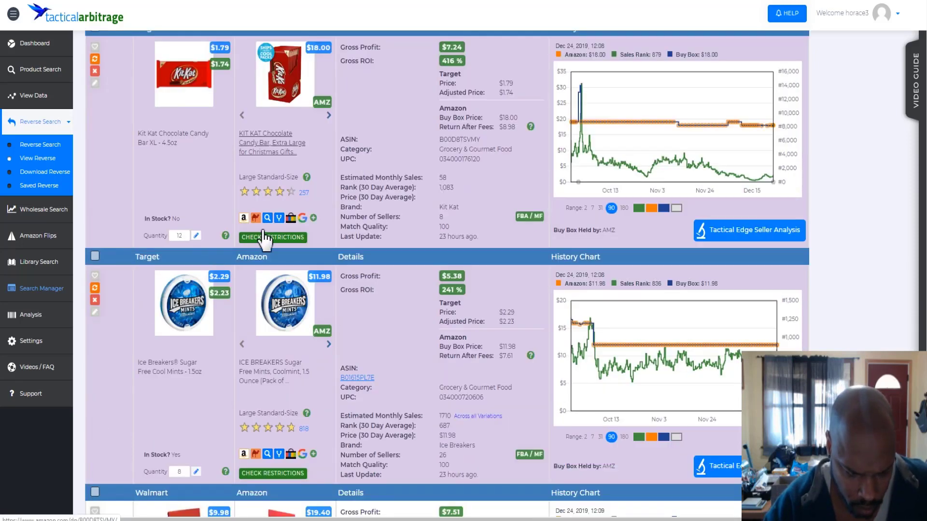
pyautogui.scroll(-2, 265, 242)
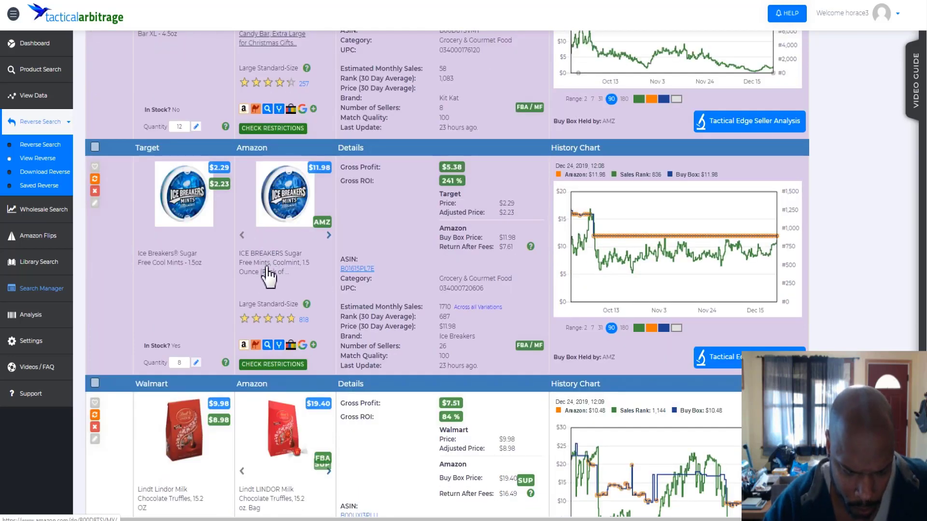
pyautogui.scroll(-4, 186, 285)
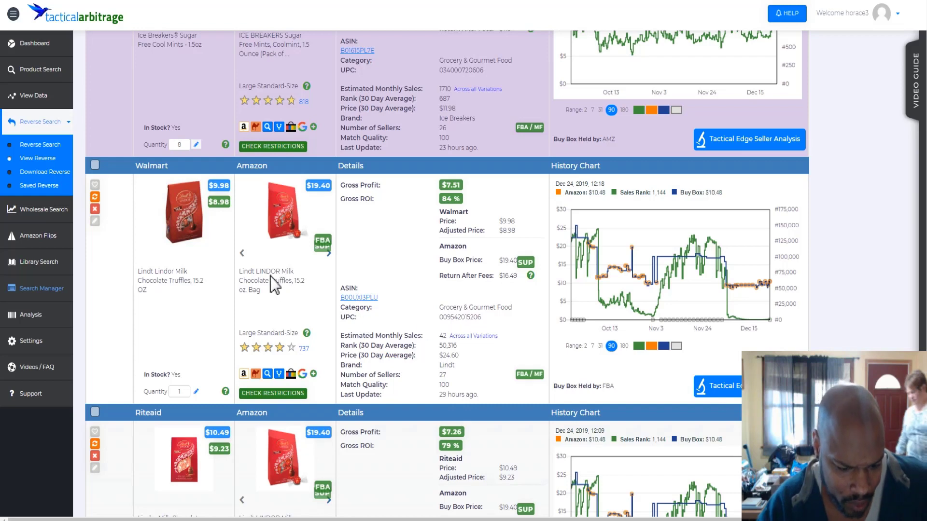
pyautogui.scroll(-3, 271, 284)
pyautogui.scroll(2, 269, 275)
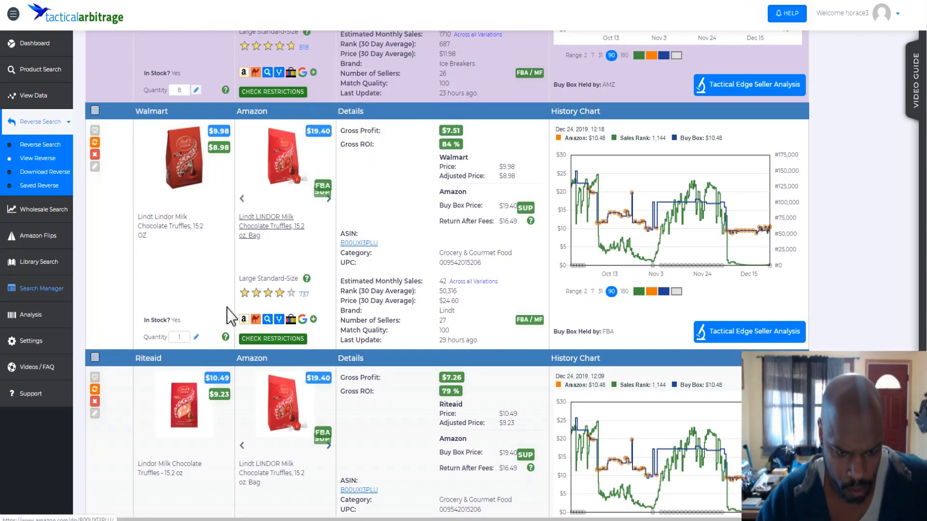
# Open the Amazon listing of the Lindt Lindor 15.2 oz milk chocolate truffles matched with Walmart and examine its details
pyautogui.click(273, 227)
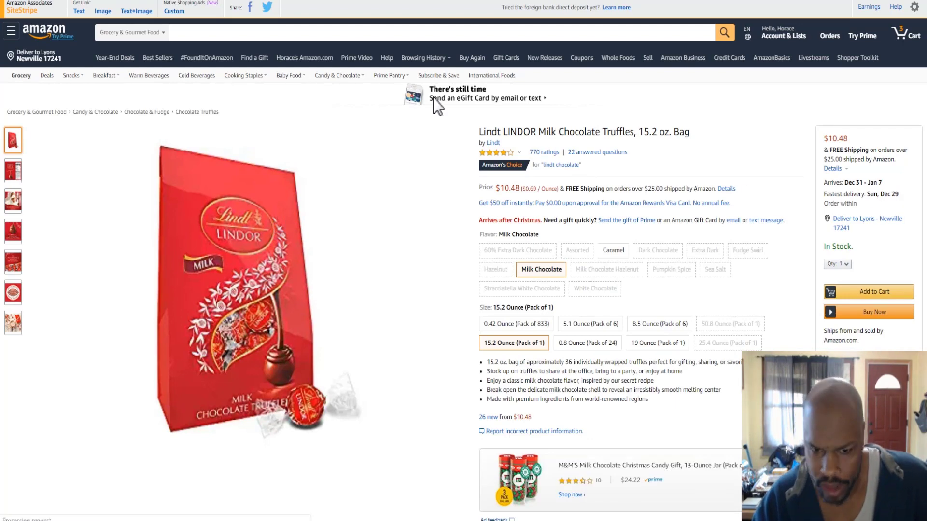
pyautogui.scroll(-2, 637, 194)
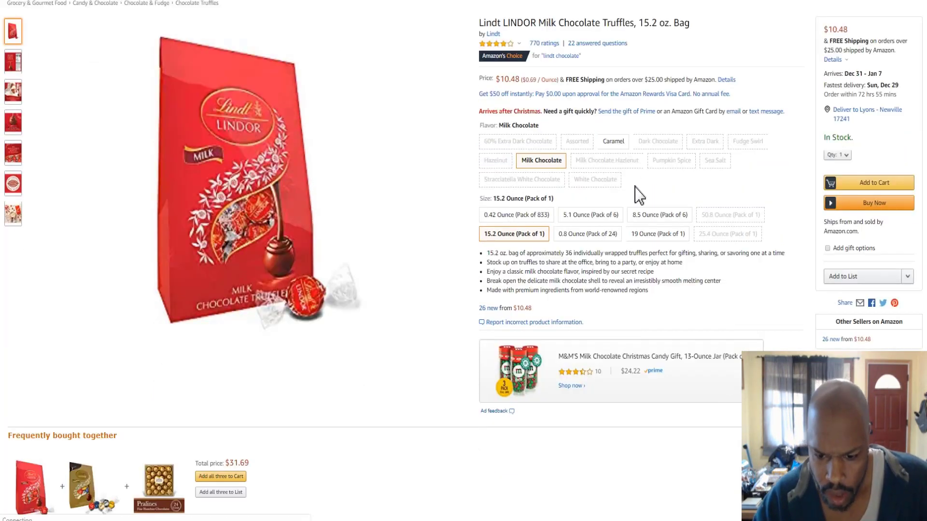
pyautogui.scroll(-8, 640, 195)
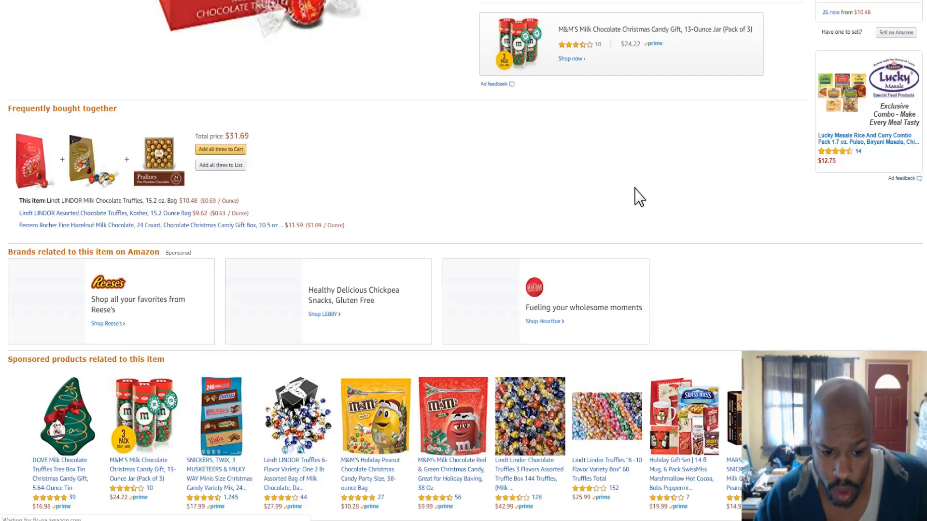
pyautogui.scroll(-7, 636, 196)
pyautogui.scroll(-2, 636, 196)
pyautogui.scroll(5, 636, 196)
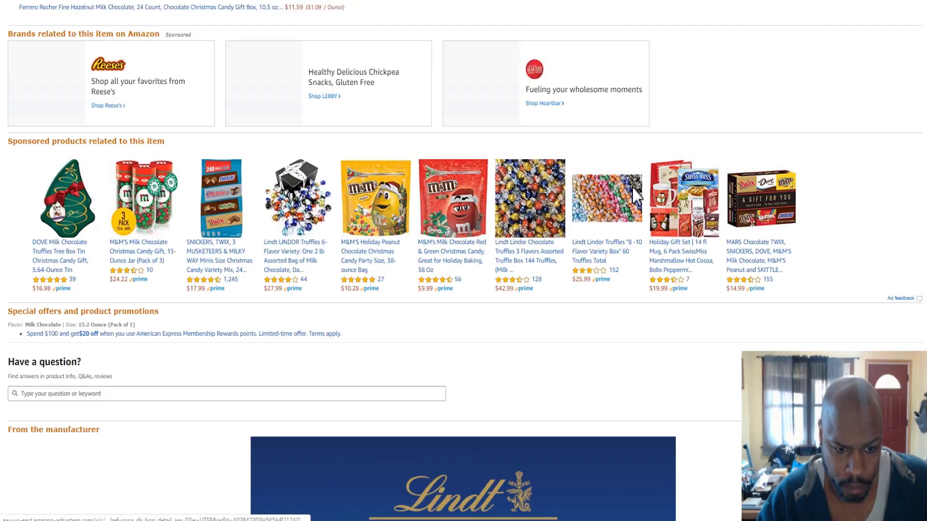
pyautogui.scroll(10, 637, 196)
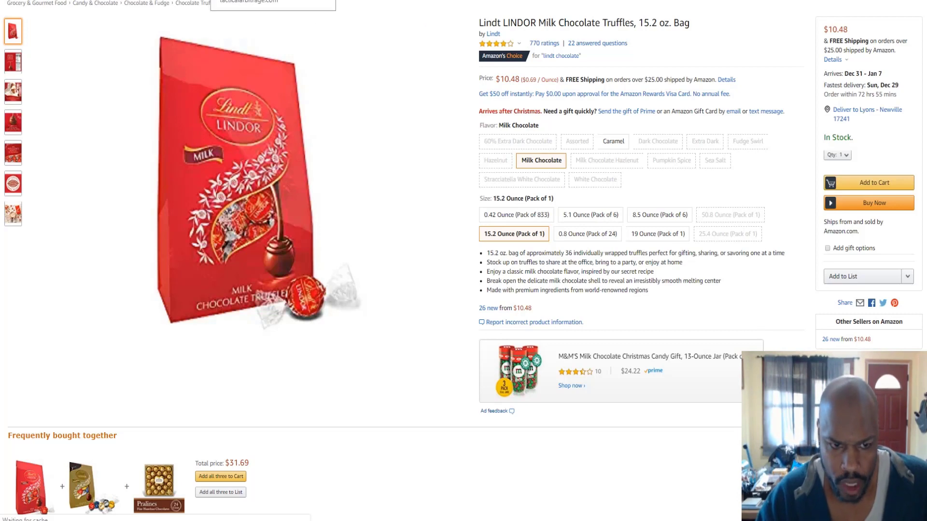
# Compare the Lindt truffles listing with its Tactical Arbitrage result and open the listing's new offers on Amazon
pyautogui.click(253, 1)
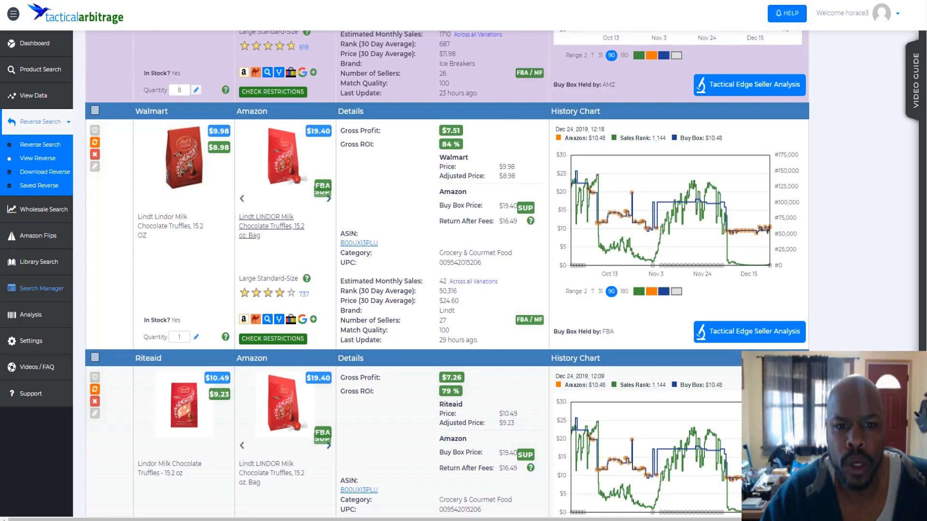
pyautogui.click(448, 0)
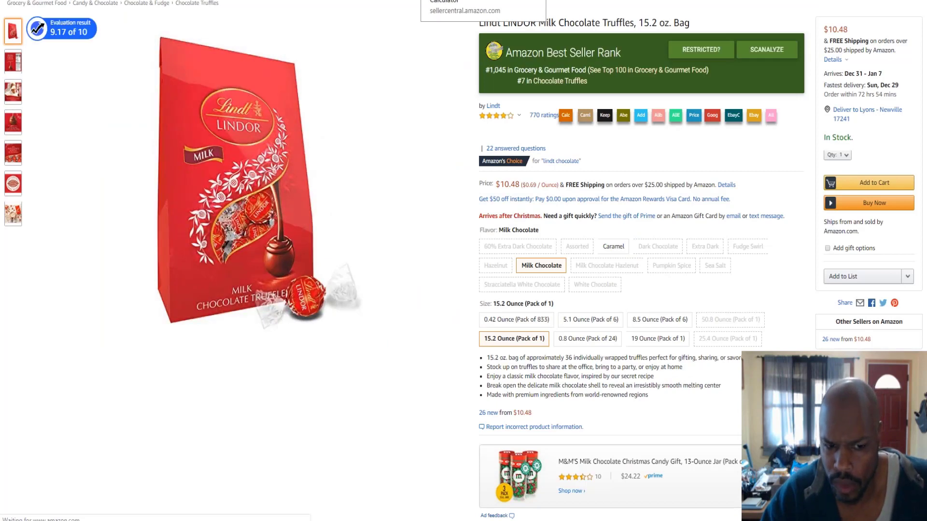
pyautogui.click(488, 413)
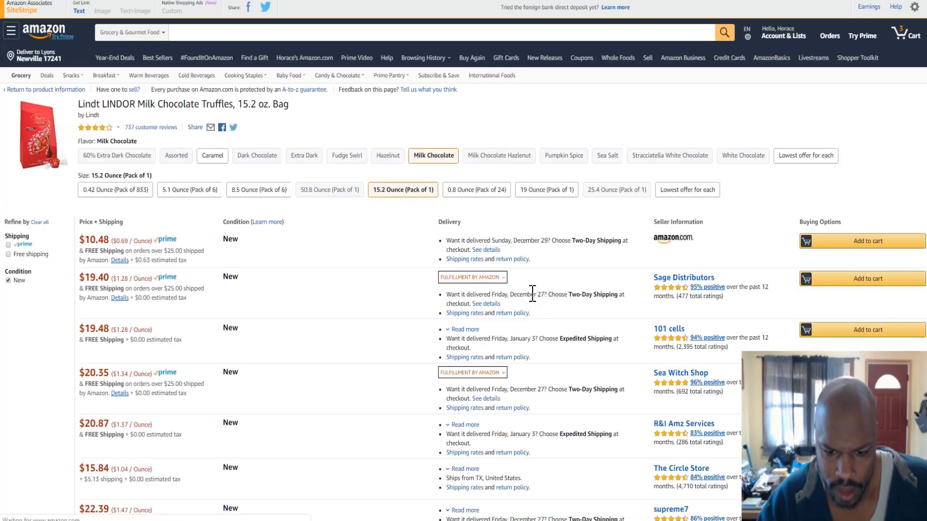
# Review the Lindt truffles' new offers and Keepa price history on Amazon and compare them with the Tactical Arbitrage result
pyautogui.scroll(-1, 532, 293)
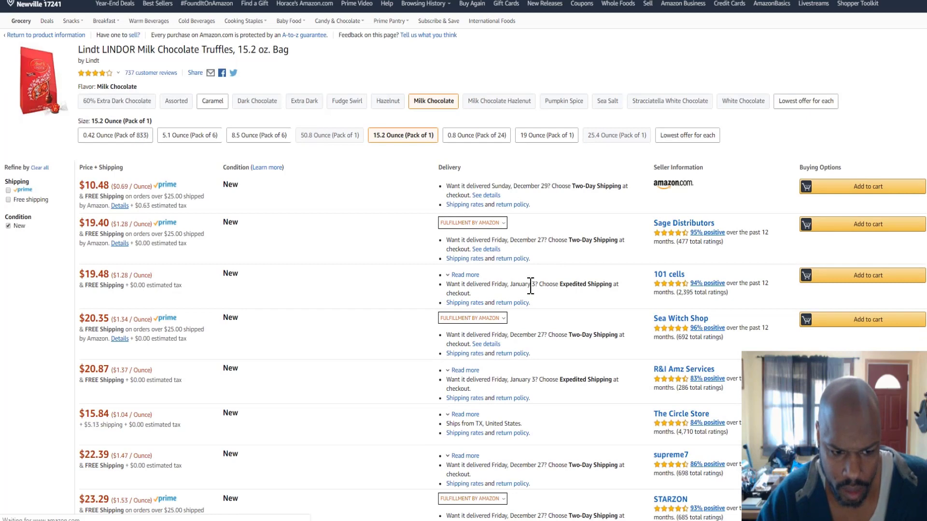
pyautogui.scroll(-2, 361, 212)
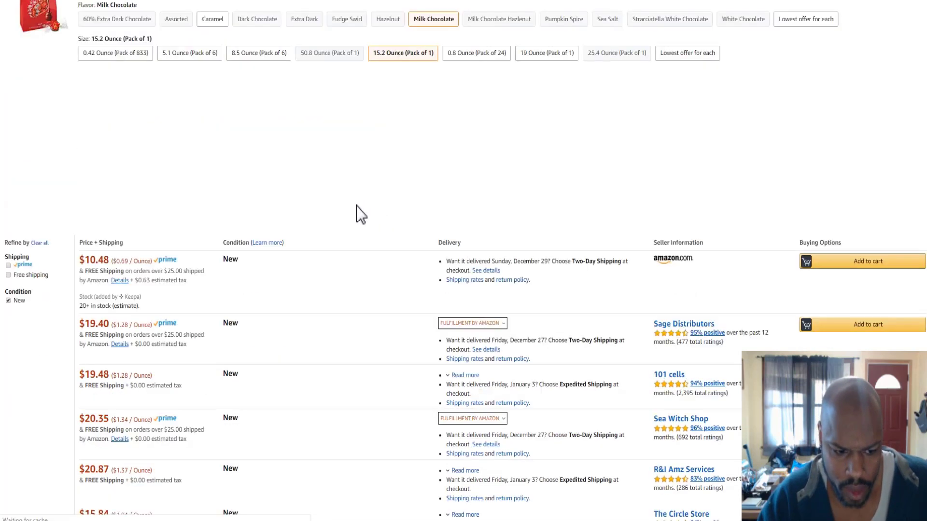
pyautogui.scroll(-1, 360, 213)
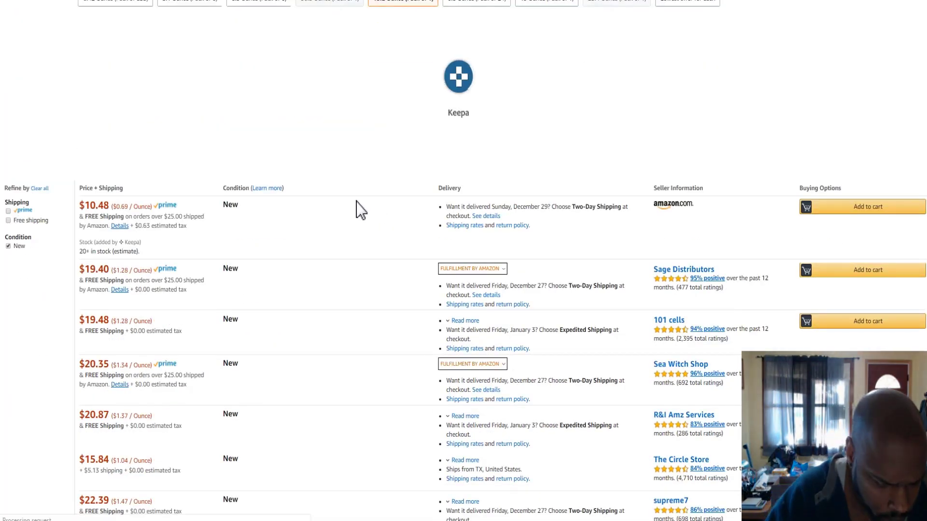
pyautogui.scroll(1, 512, 181)
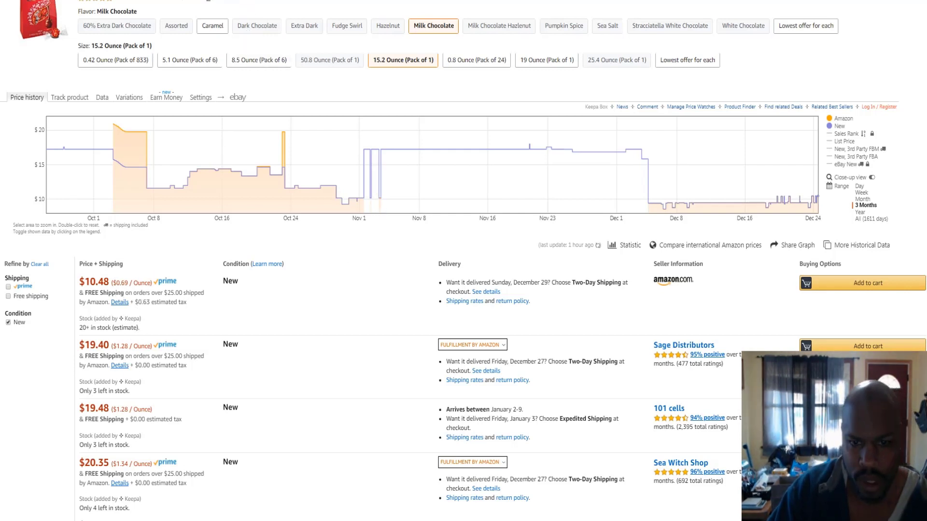
pyautogui.click(227, 0)
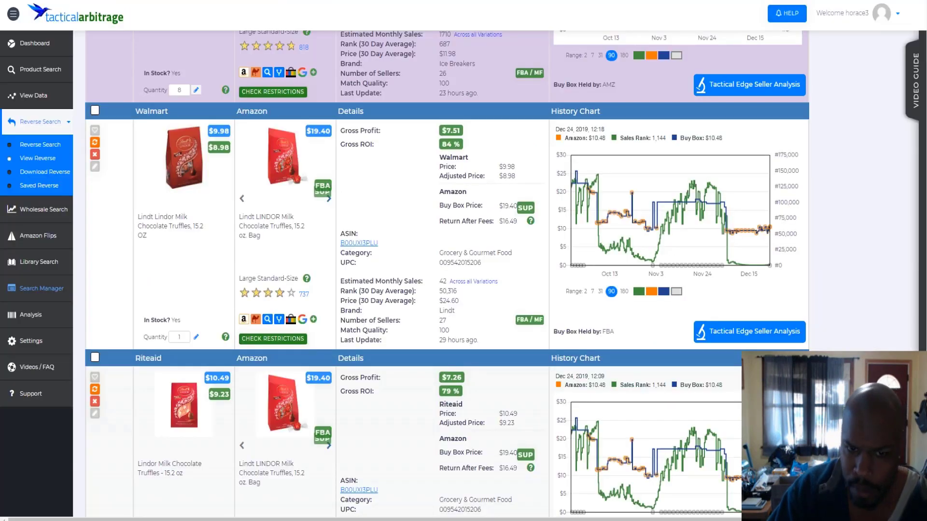
pyautogui.click(348, 0)
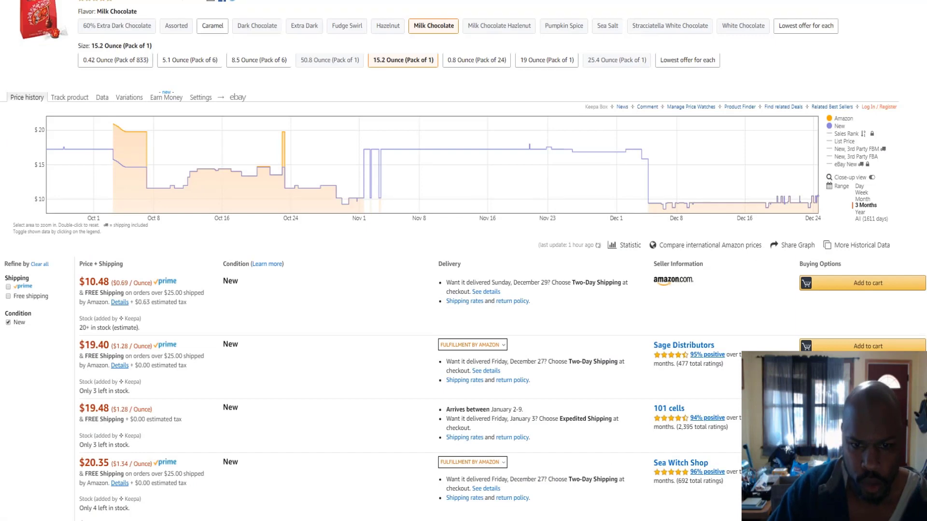
pyautogui.click(227, 0)
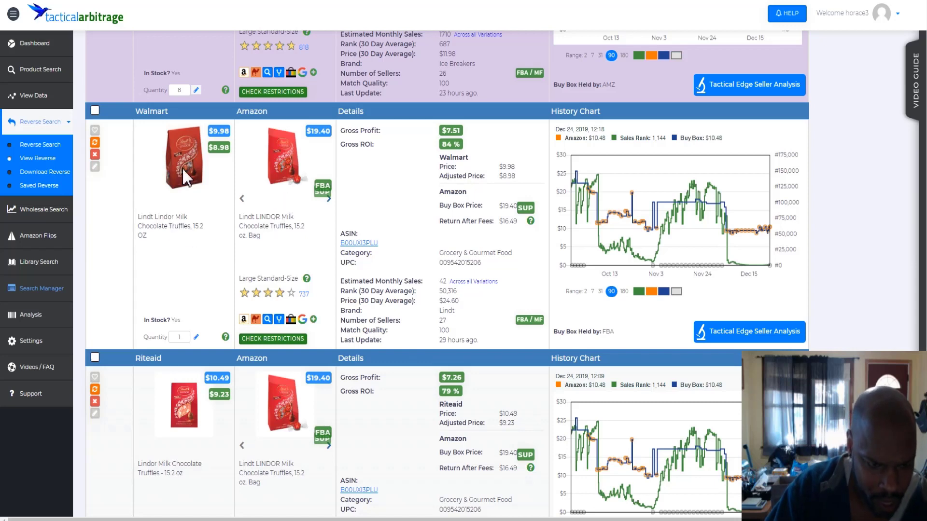
# Open the Walmart page of the matched Lindt truffles from Tactical Arbitrage and check it against the Amazon offers
pyautogui.click(170, 224)
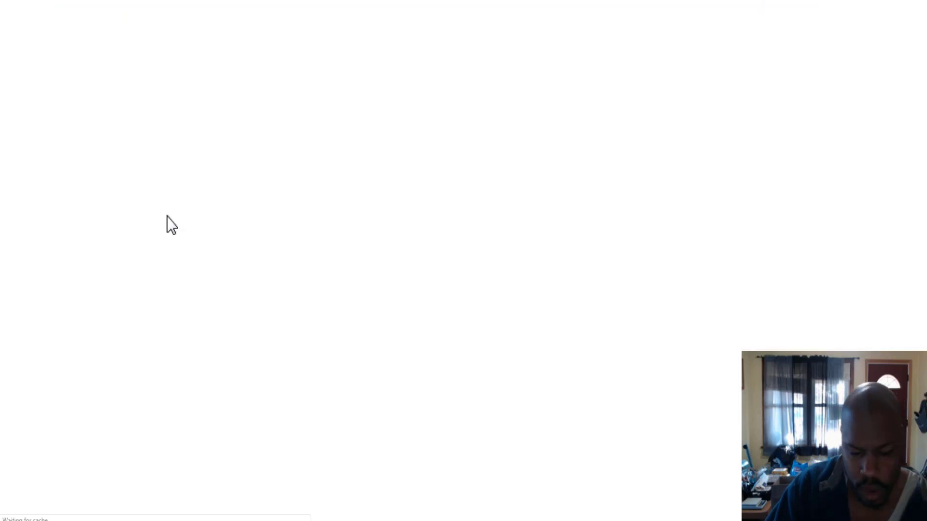
pyautogui.click(225, 1)
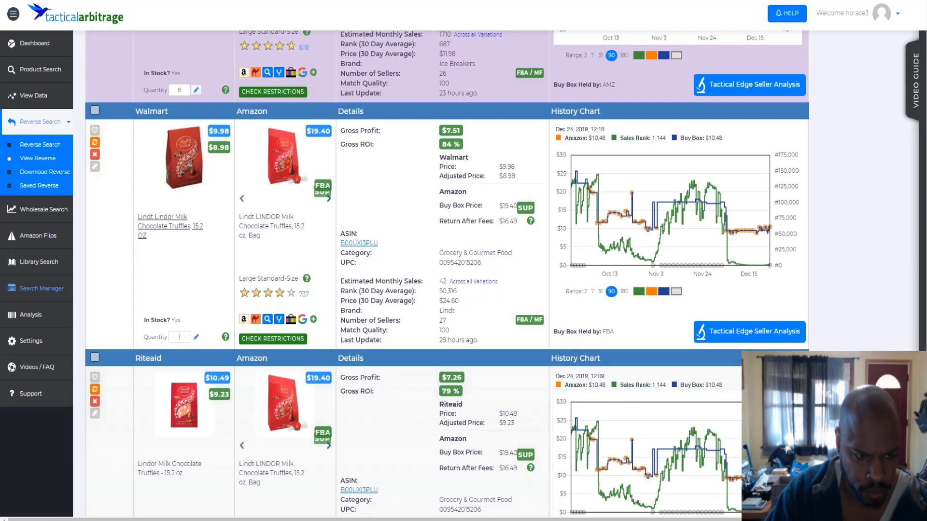
pyautogui.hotkey('ctrl', 'Tab')
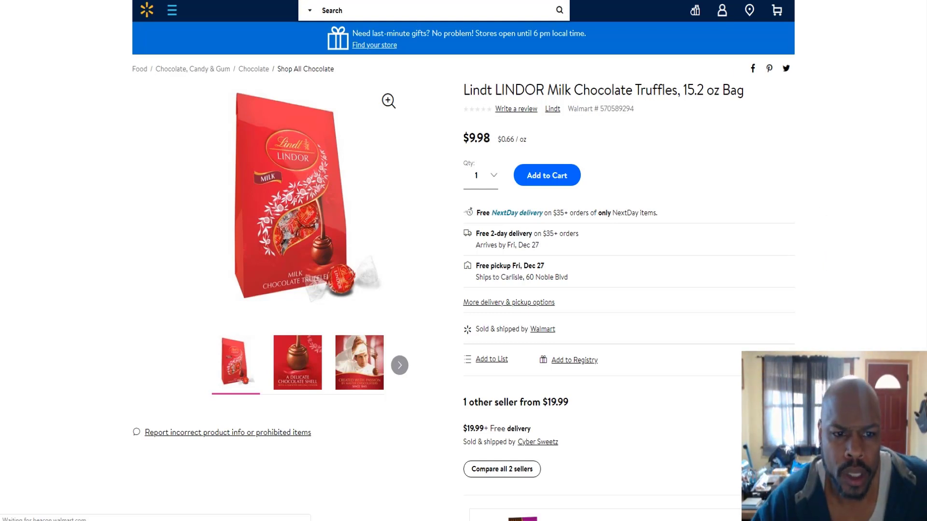
pyautogui.click(435, 0)
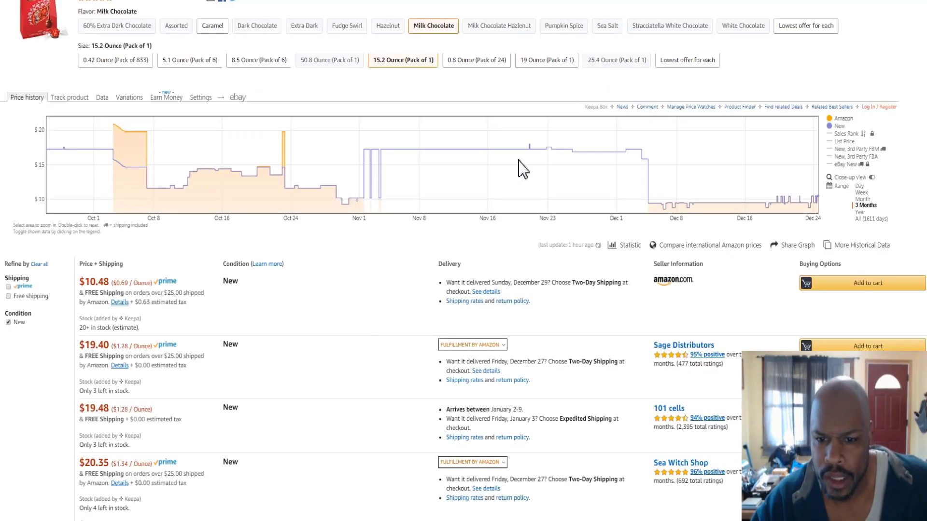
# Return to the Lindt truffles' Amazon product page and compare it with the Walmart page and the Tactical Arbitrage result
pyautogui.scroll(4, 523, 159)
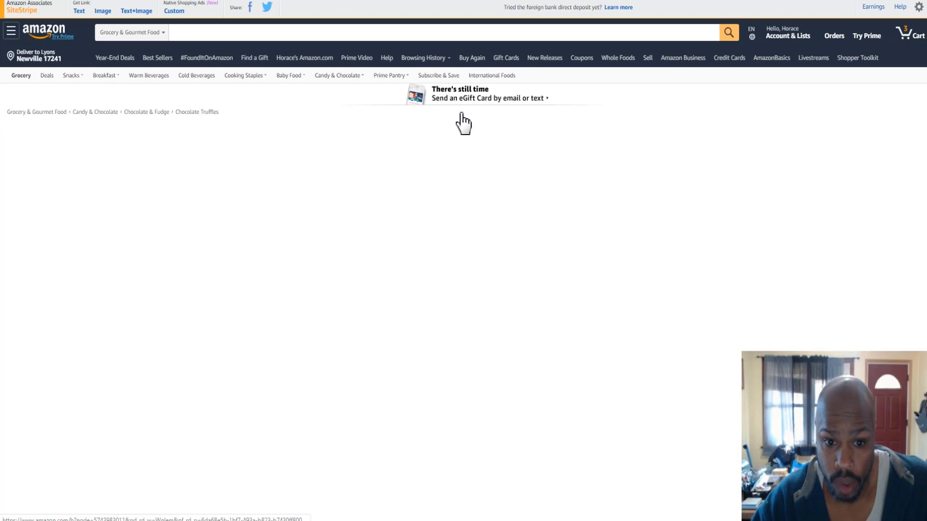
pyautogui.scroll(-2, 749, 174)
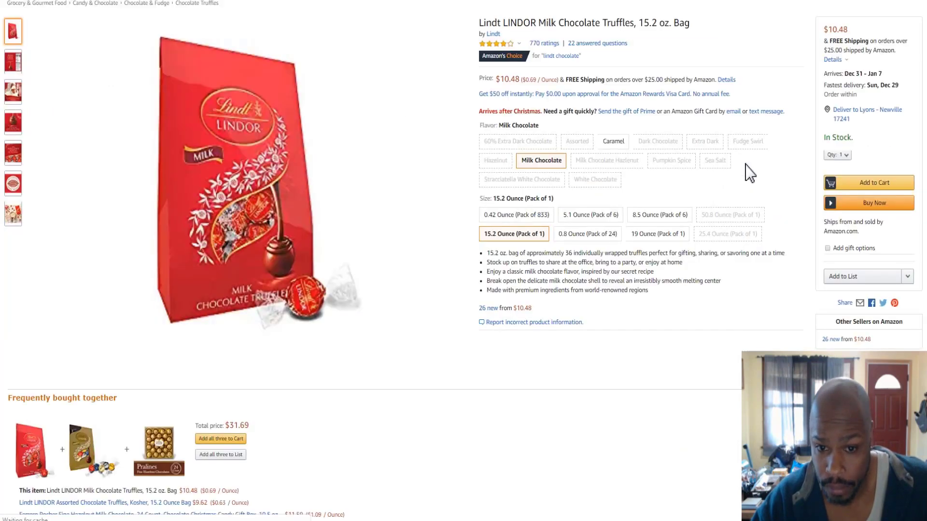
pyautogui.scroll(2, 750, 174)
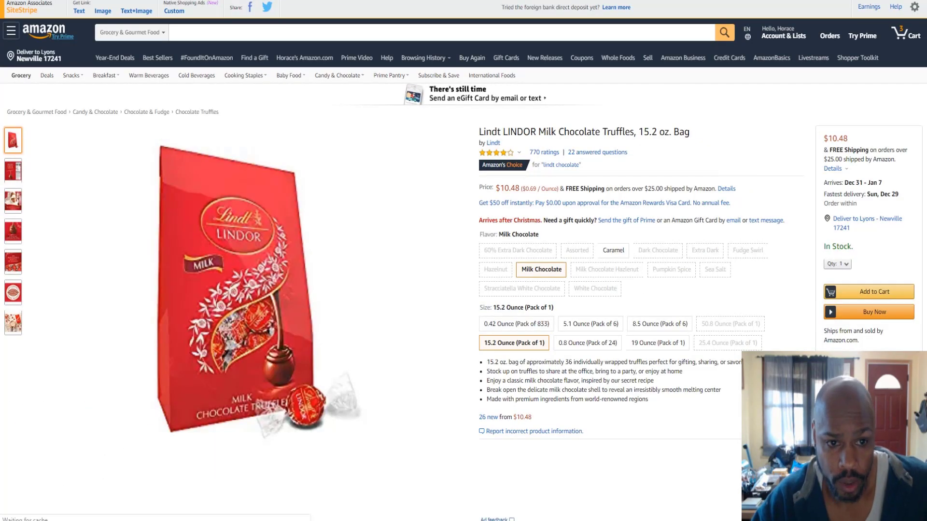
pyautogui.hotkey('ctrl', 'w')
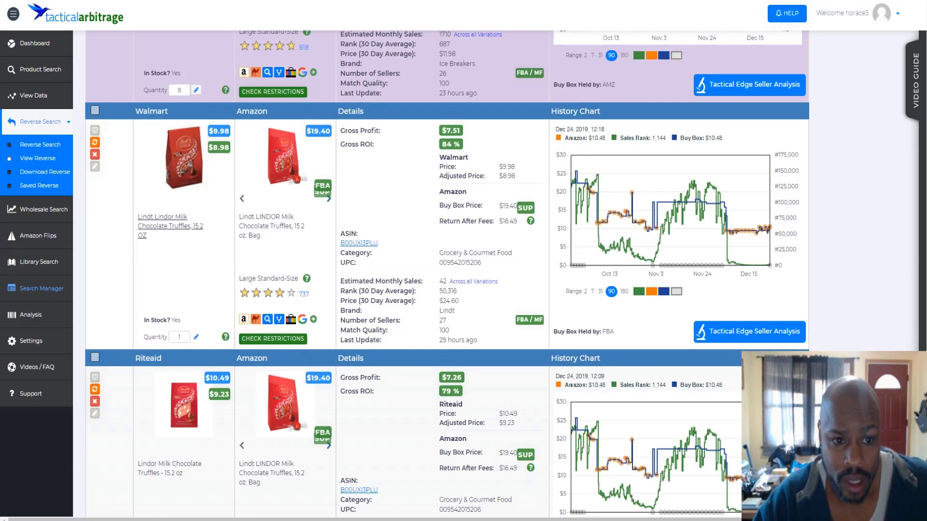
pyautogui.click(170, 226)
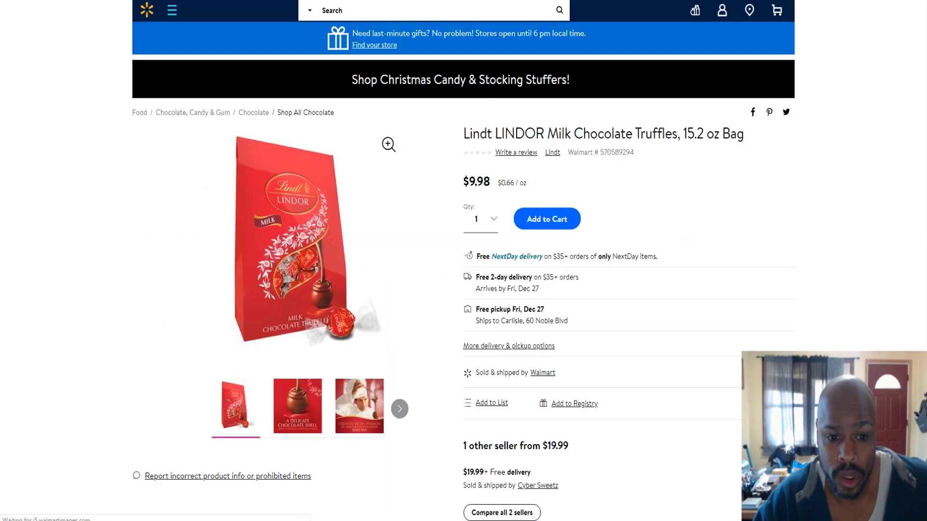
pyautogui.hotkey('ctrl', 'Tab')
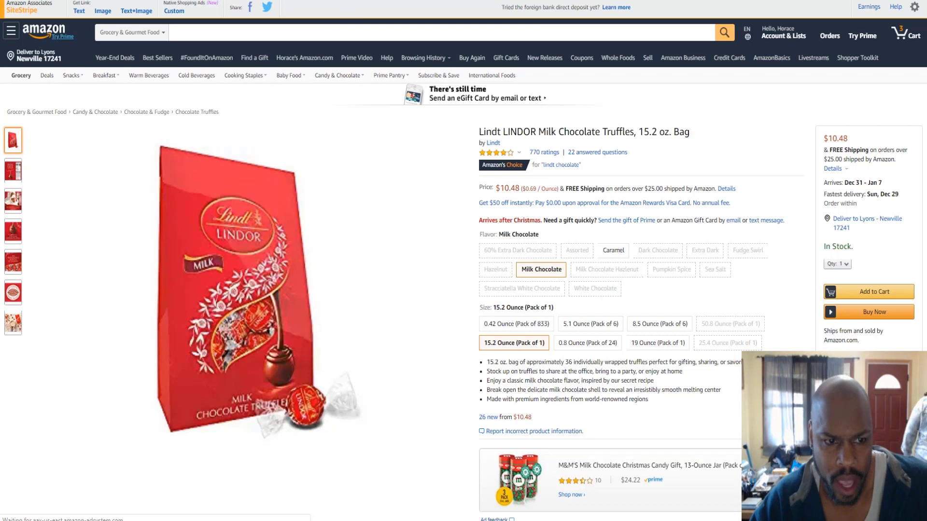
pyautogui.hotkey('ctrl', 'Tab')
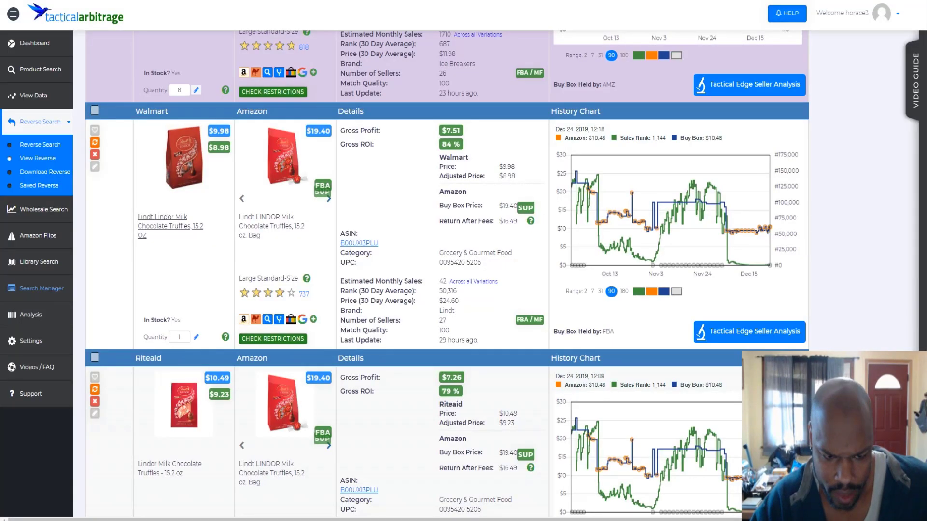
pyautogui.hotkey('ctrl', 'shift', 'Tab')
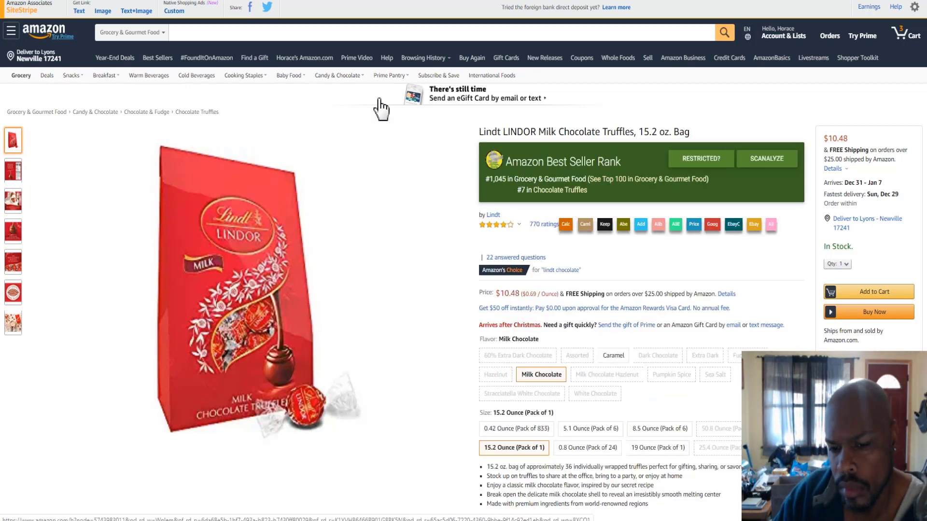
# Open the FBA Revenue Calculator from the Lindt truffles' Amazon listing and check the seller and delivery details on the Walmart page
pyautogui.click(566, 226)
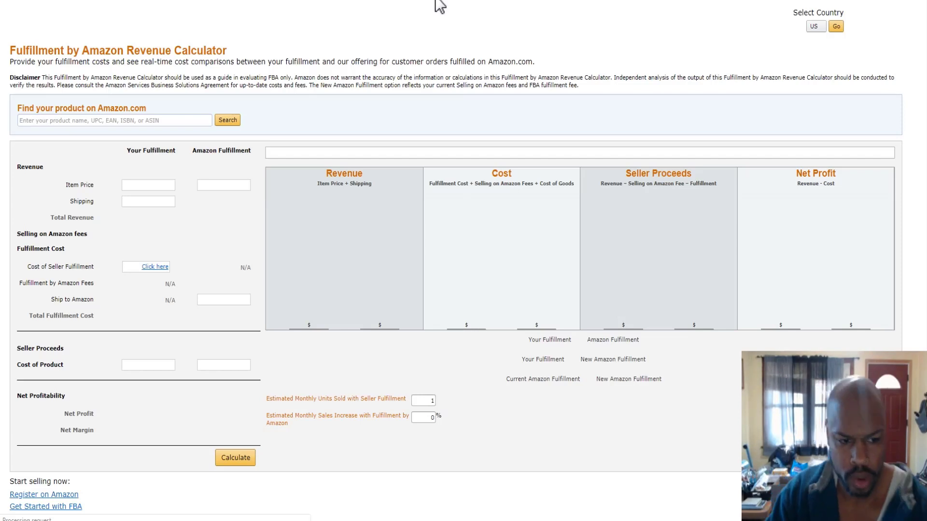
pyautogui.click(155, 120)
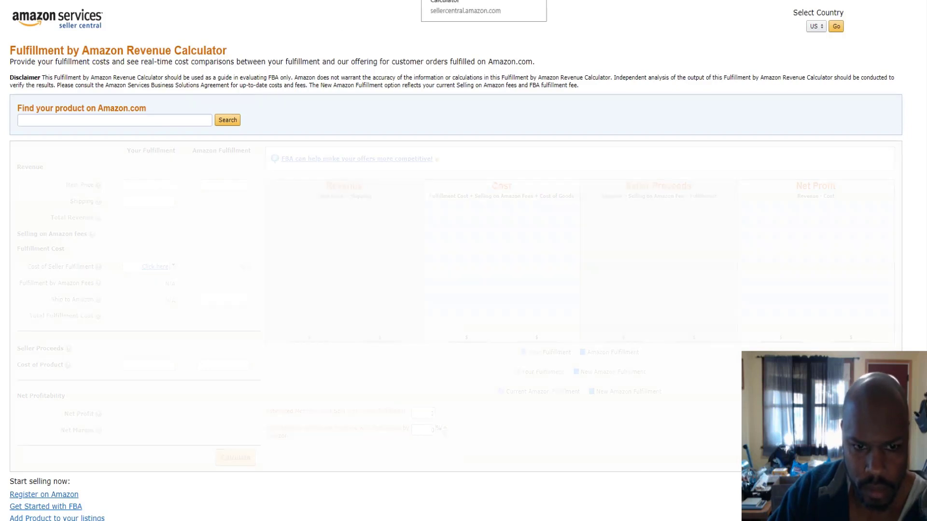
pyautogui.click(483, 1)
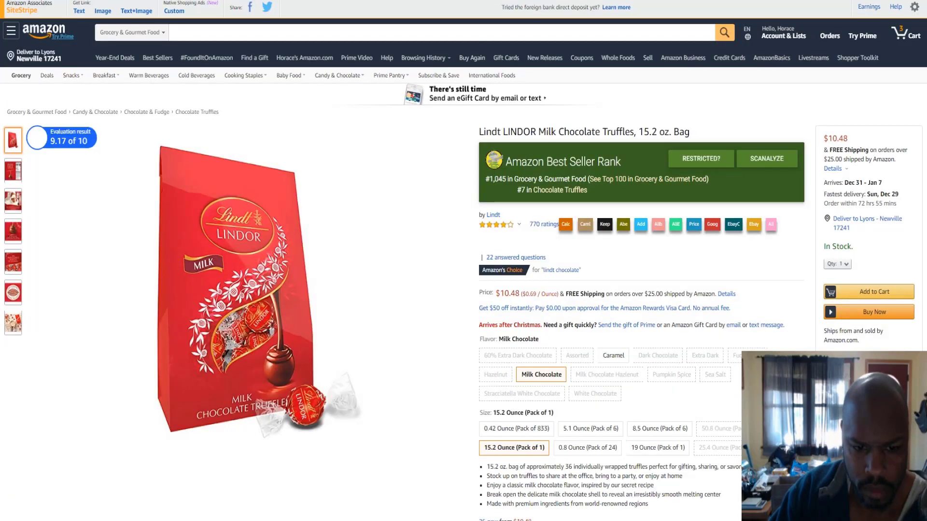
pyautogui.click(566, 225)
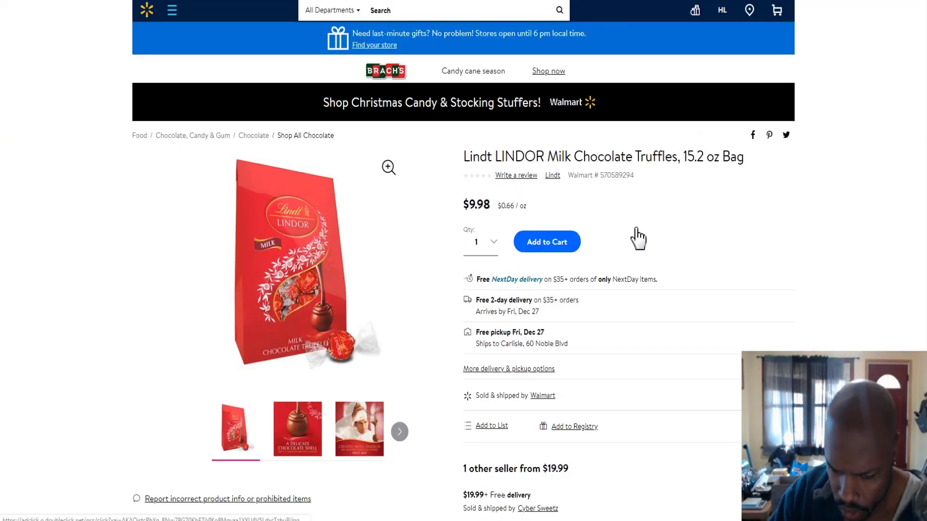
pyautogui.scroll(-2, 612, 279)
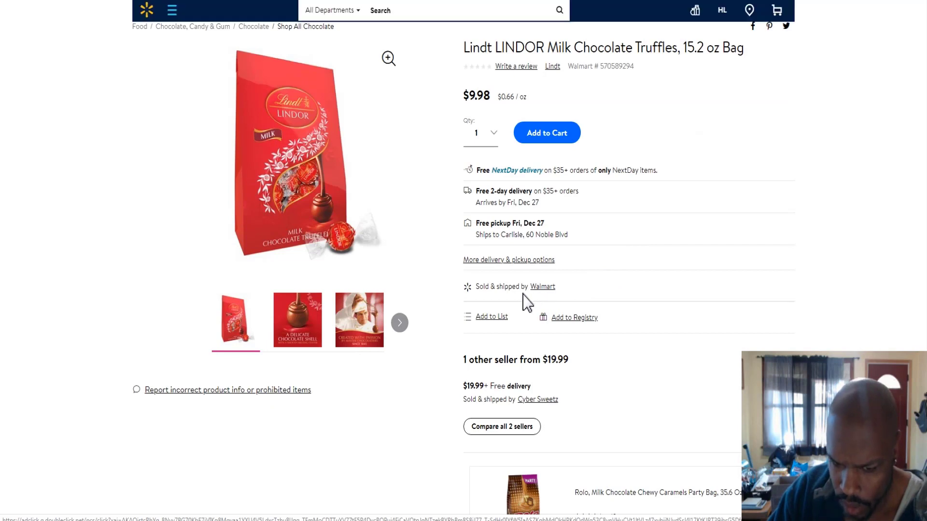
pyautogui.scroll(2, 529, 284)
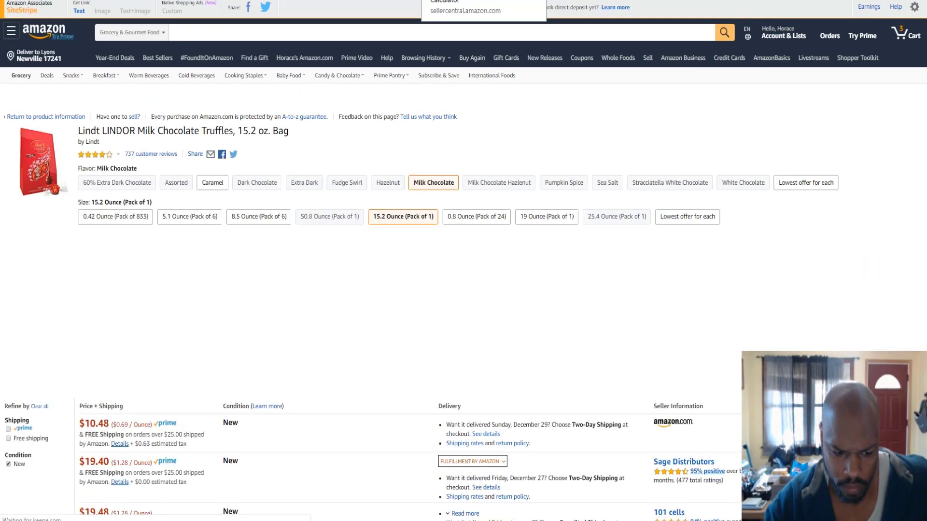
# In the FBA Revenue Calculator, set the Amazon Fulfillment item price to 19.99 and the Ship to Amazon cost to 1.00
pyautogui.click(461, 0)
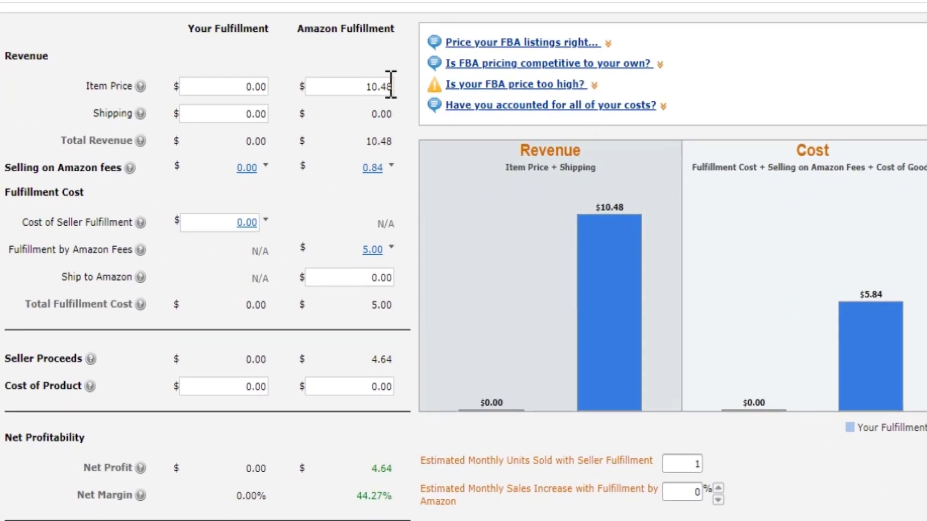
pyautogui.doubleClick(248, 260)
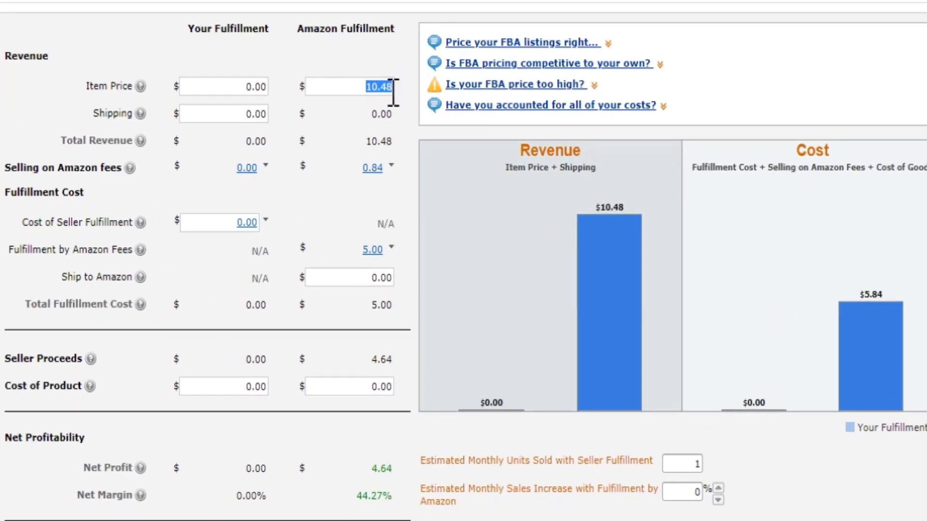
pyautogui.write('19.99')
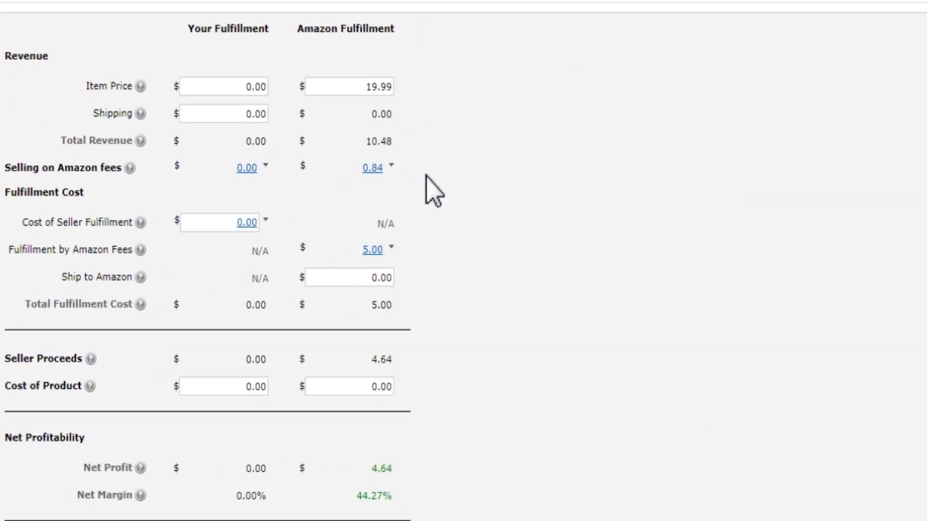
pyautogui.doubleClick(384, 274)
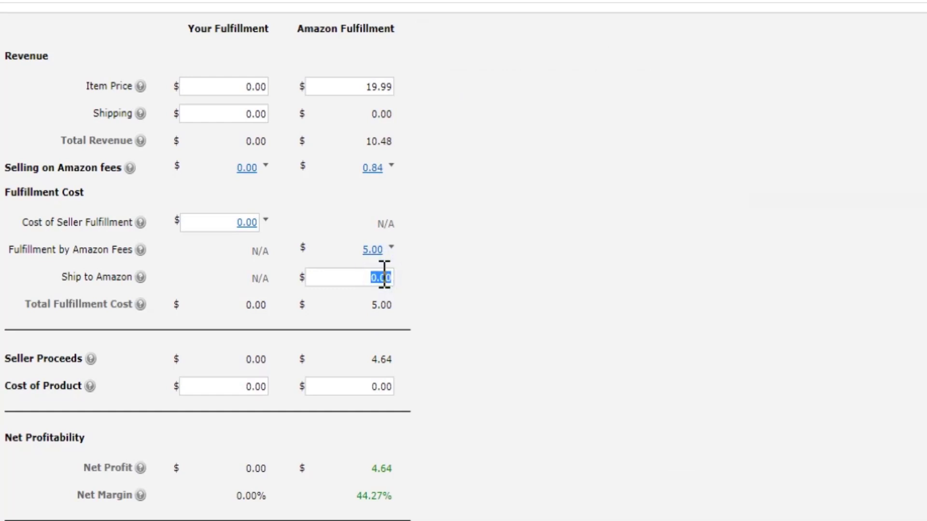
pyautogui.write('1')
# Set the Amazon Fulfillment cost of product to 9.98 and calculate the truffles' net profit
pyautogui.scroll(-3, 406, 251)
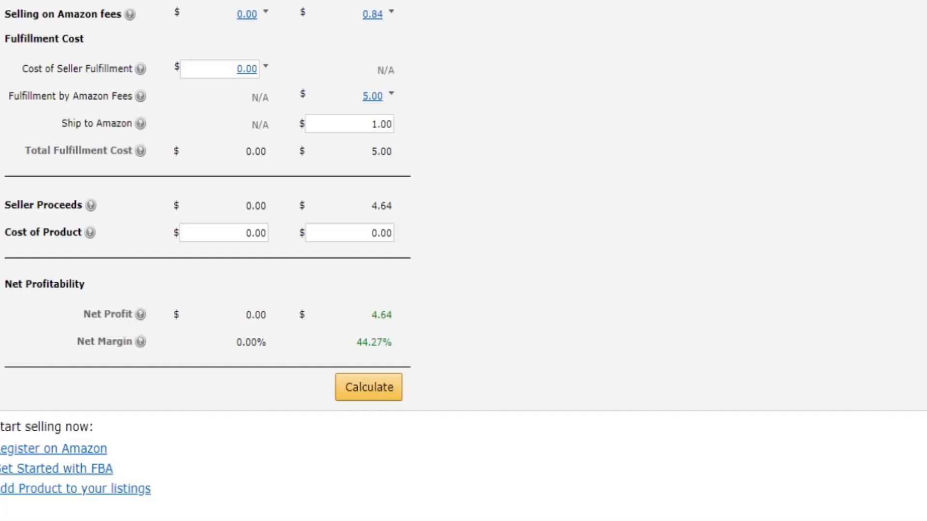
pyautogui.click(386, 226)
pyautogui.doubleClick(386, 229)
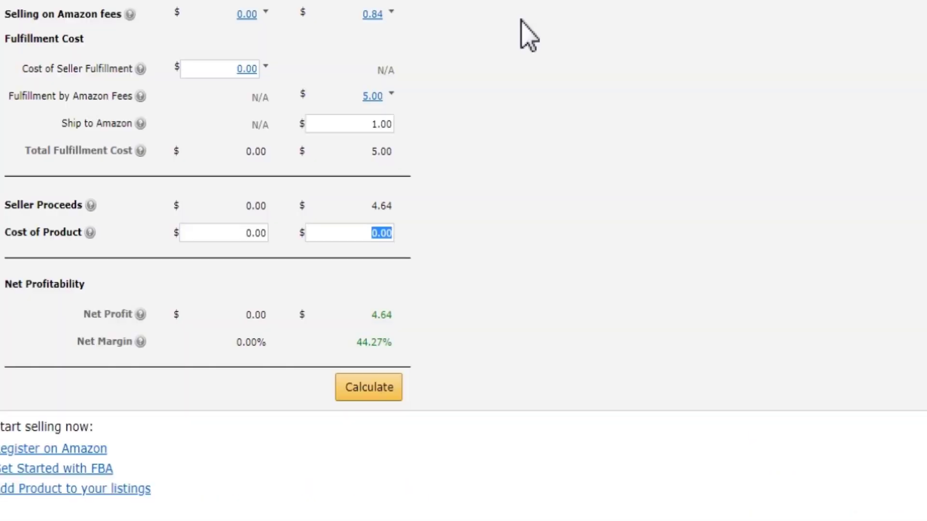
pyautogui.write('9.98')
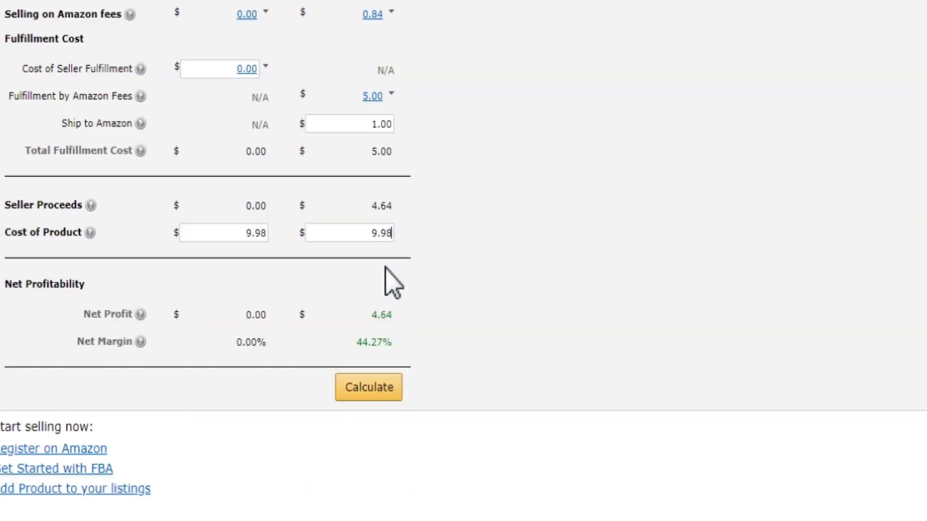
pyautogui.click(368, 390)
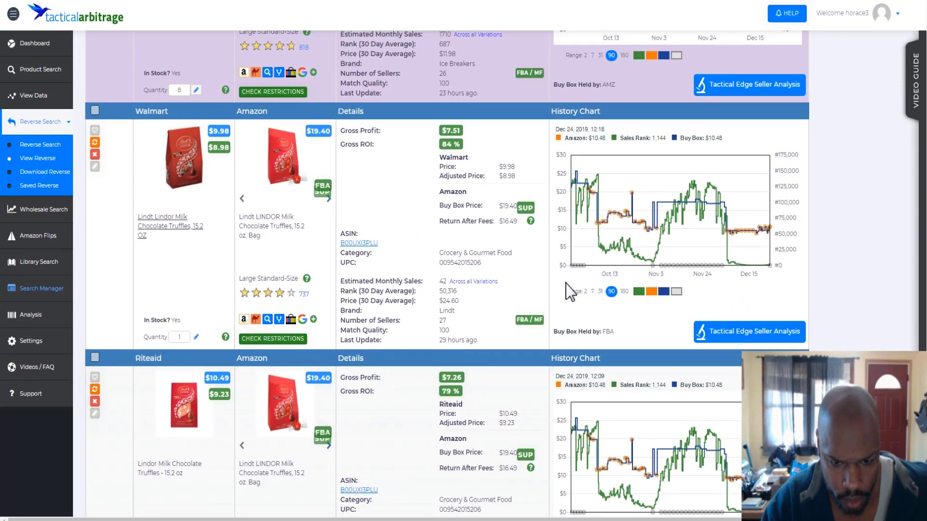
# Review the reverse search results after the Lindt truffles, comparing prices, profit and ROI from the K-cup coffees through the Ice Breakers Frost mints
pyautogui.scroll(-15, 569, 290)
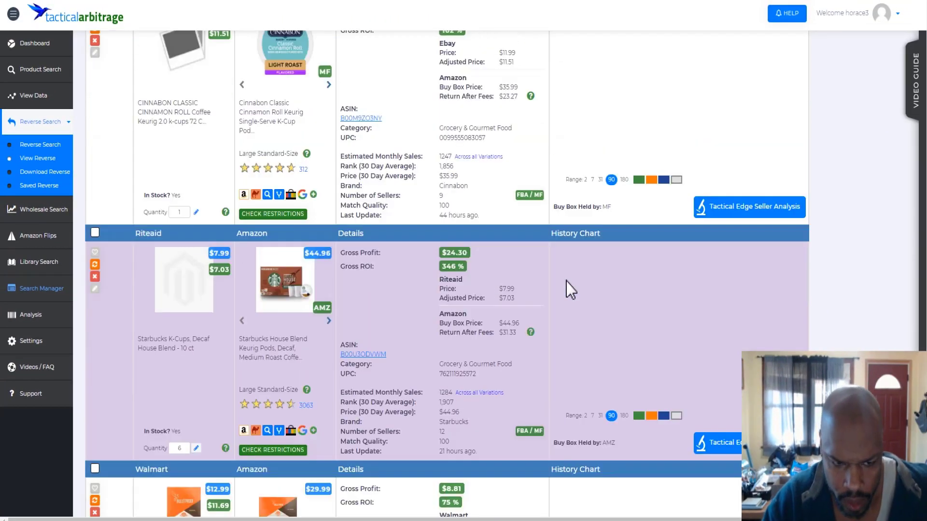
pyautogui.scroll(-3, 571, 290)
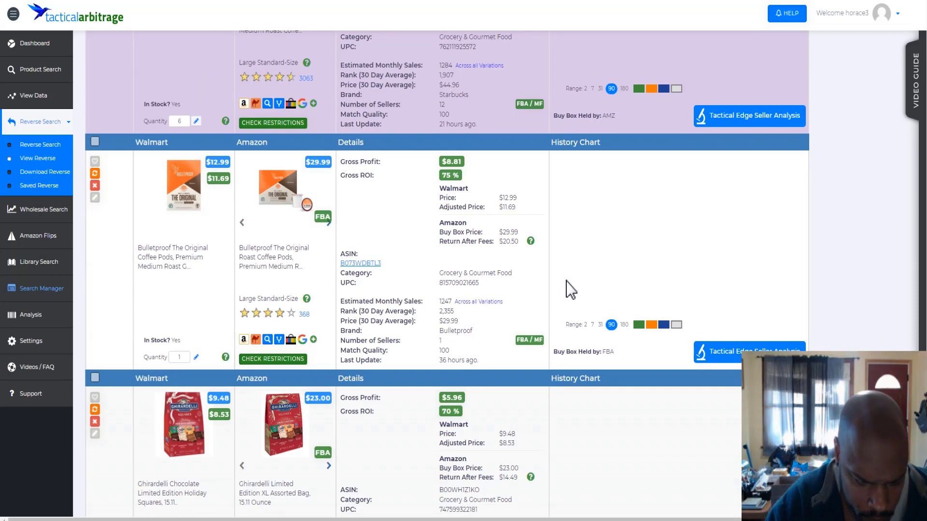
pyautogui.scroll(-2, 571, 290)
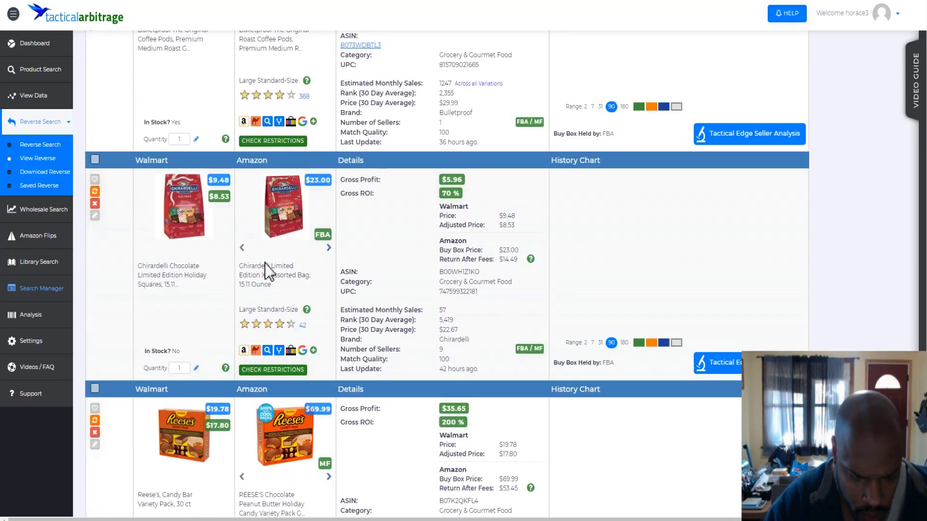
pyautogui.scroll(-10, 249, 261)
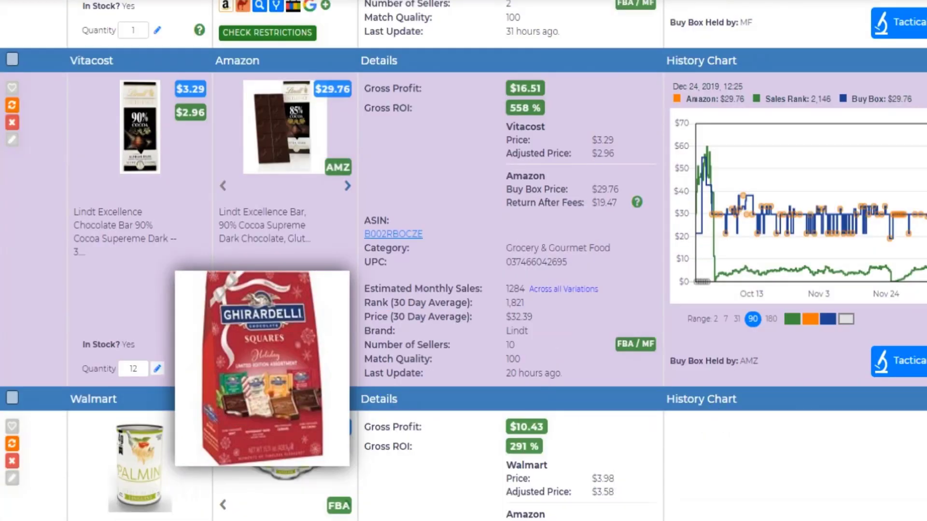
pyautogui.scroll(-5, 901, 510)
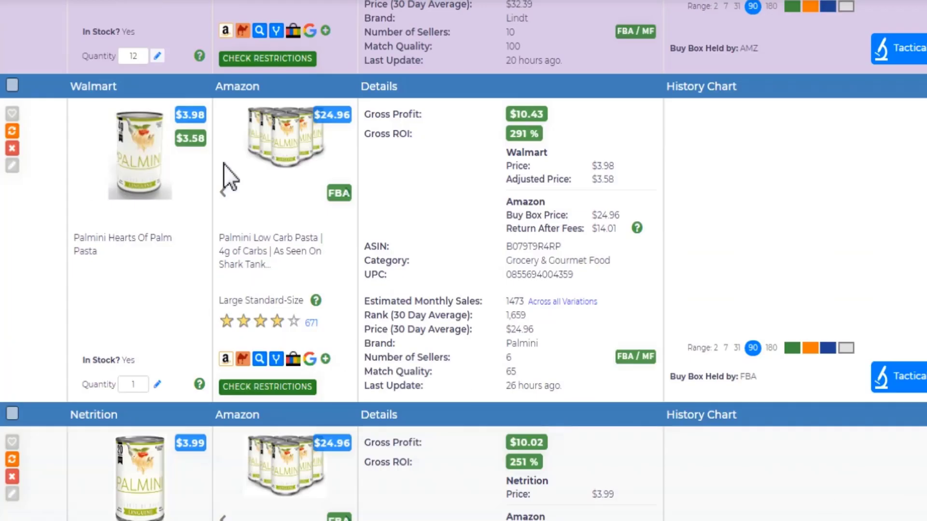
pyautogui.scroll(-11, 289, 146)
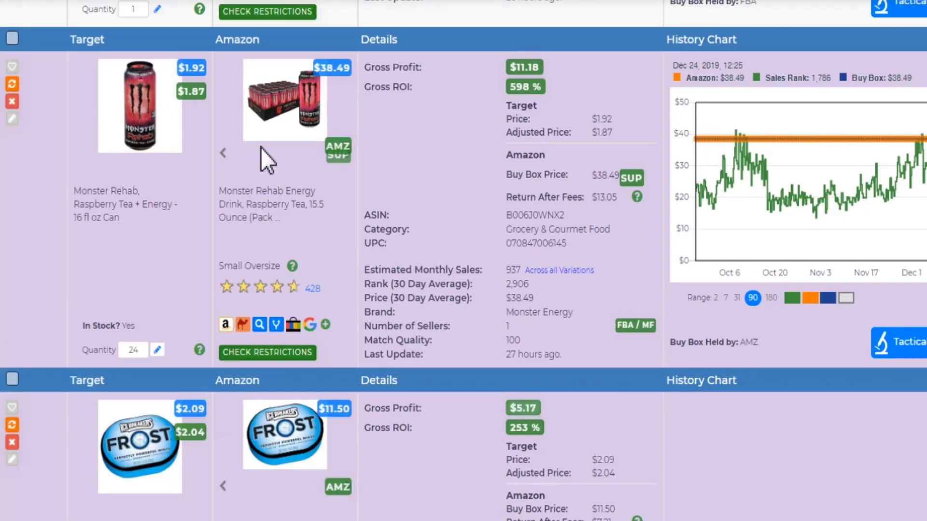
pyautogui.scroll(-3, 322, 318)
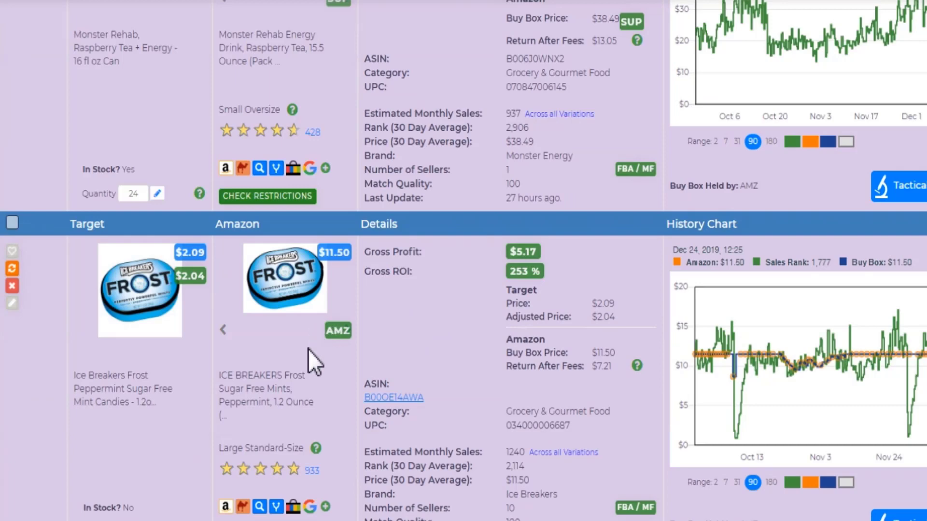
pyautogui.scroll(-5, 283, 396)
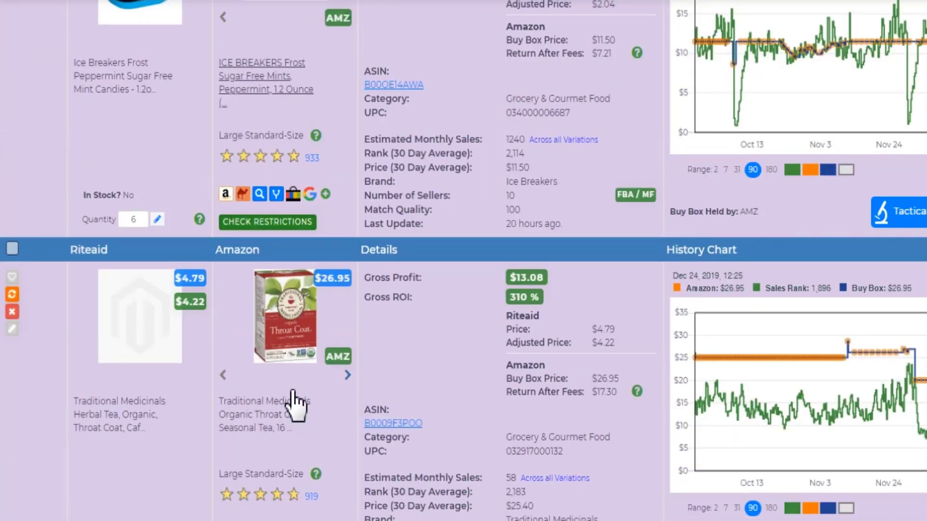
# Review the following matches, from the Traditional Medicinals tea through the Raffaello candy and Movie Night popcorn to the Enjoy Life seed mix
pyautogui.scroll(-5, 296, 405)
pyautogui.scroll(-13, 297, 393)
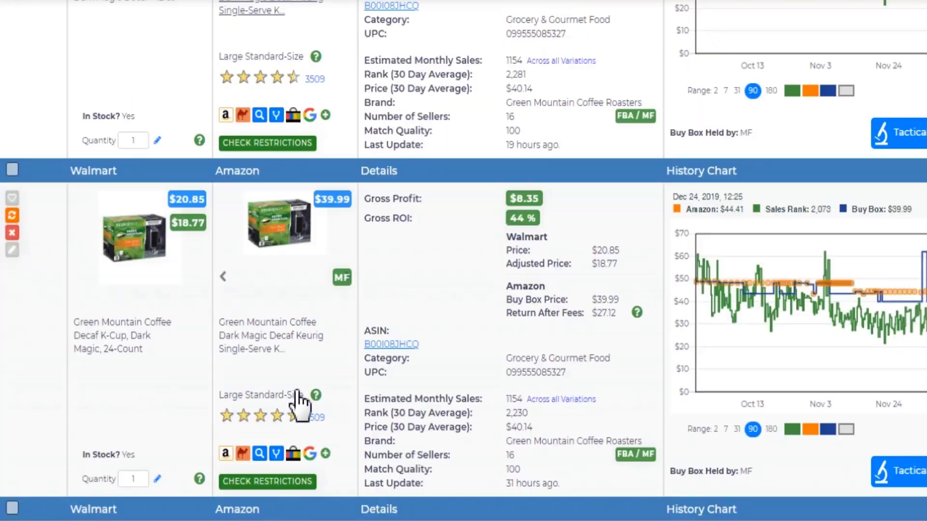
pyautogui.scroll(-5, 300, 403)
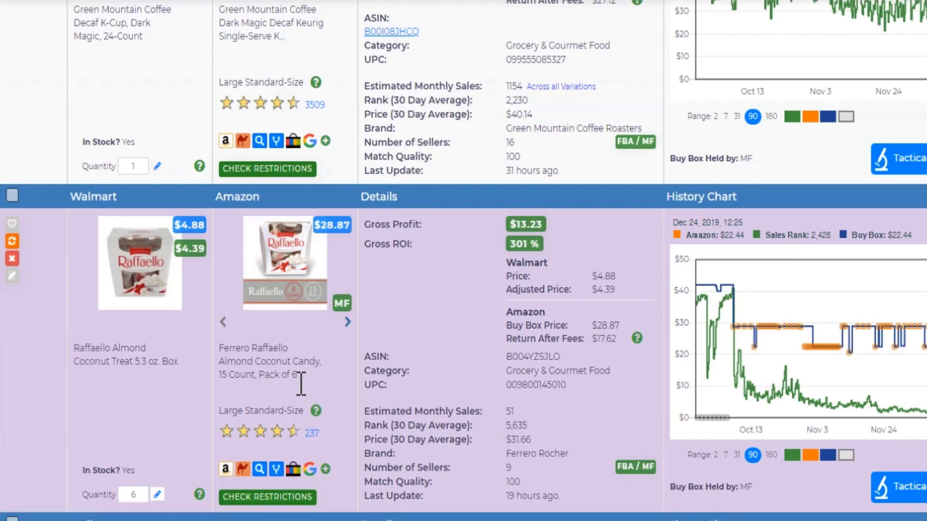
pyautogui.scroll(-5, 300, 379)
pyautogui.scroll(5, 296, 376)
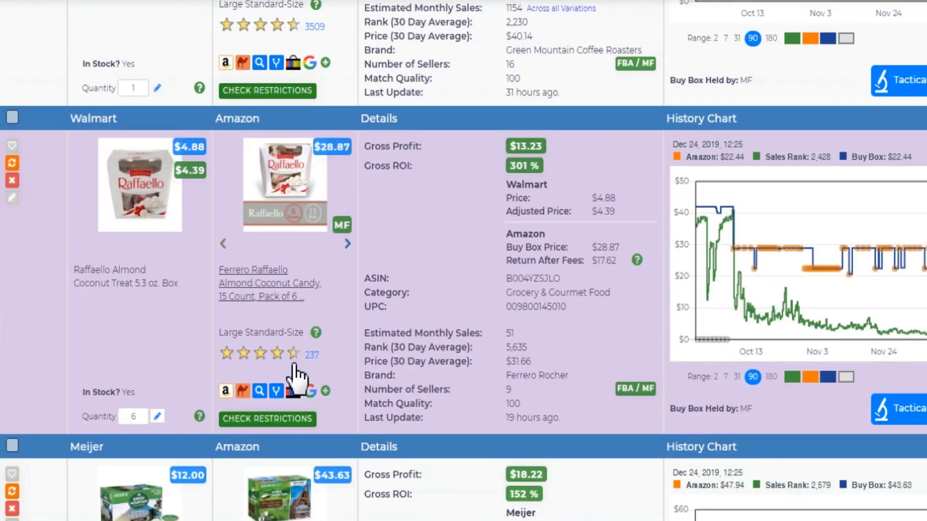
pyautogui.scroll(-7, 298, 379)
pyautogui.scroll(-15, 296, 379)
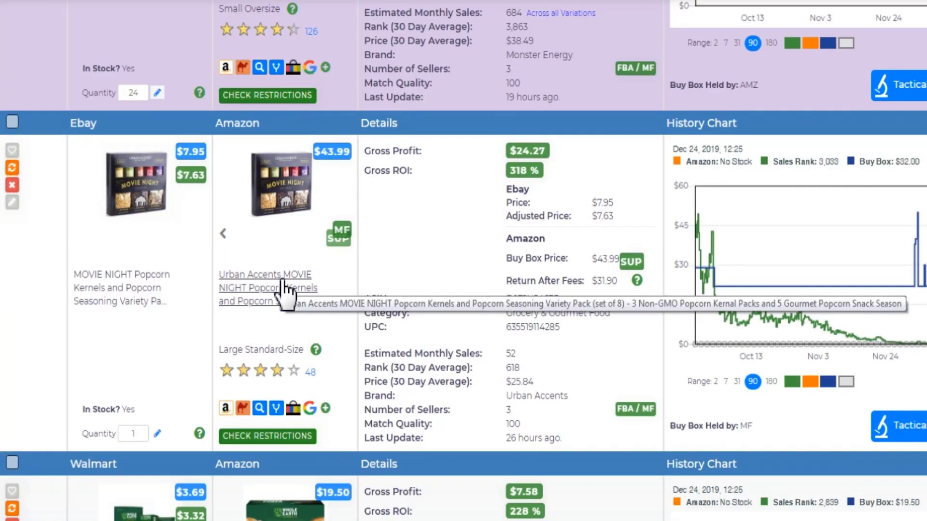
pyautogui.scroll(-17, 286, 295)
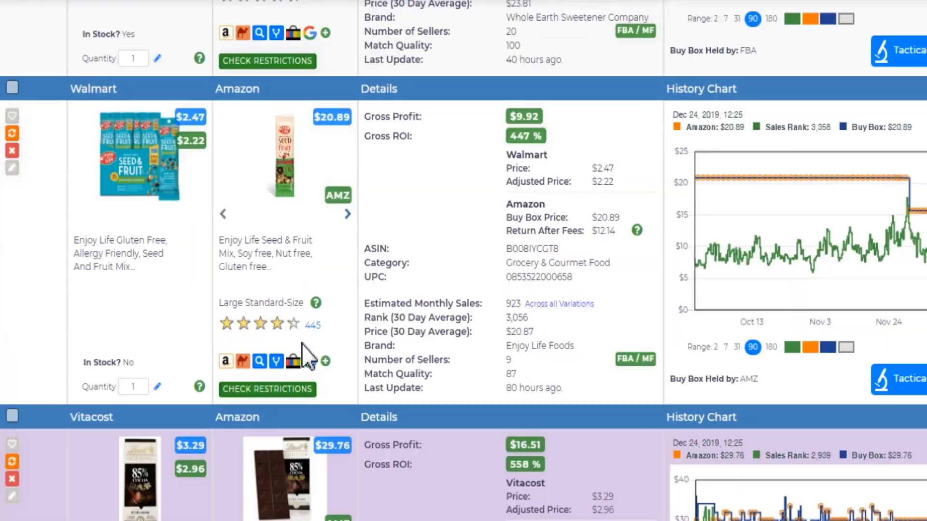
# Check the Savory Saltine Seasoning 4 Pack result's prices and match, and open its Amazon listing
pyautogui.scroll(-4, 301, 343)
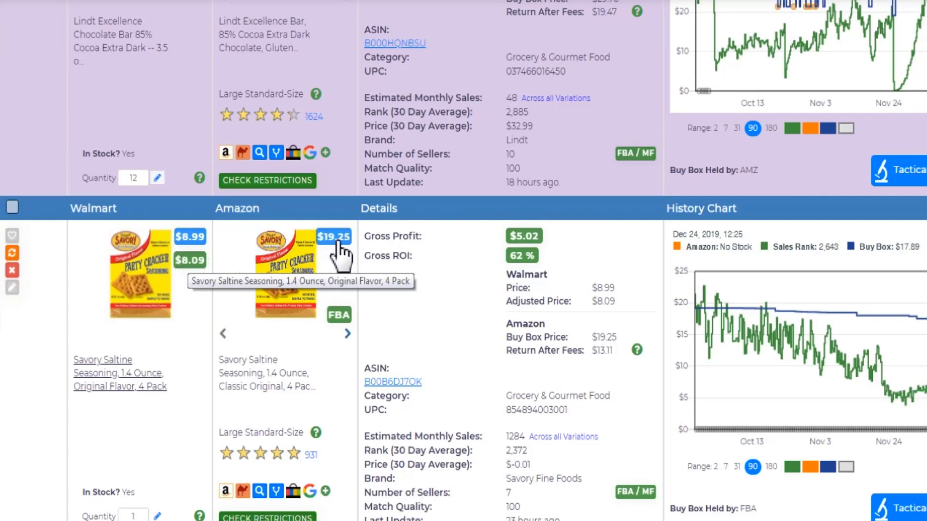
pyautogui.scroll(-3, 351, 261)
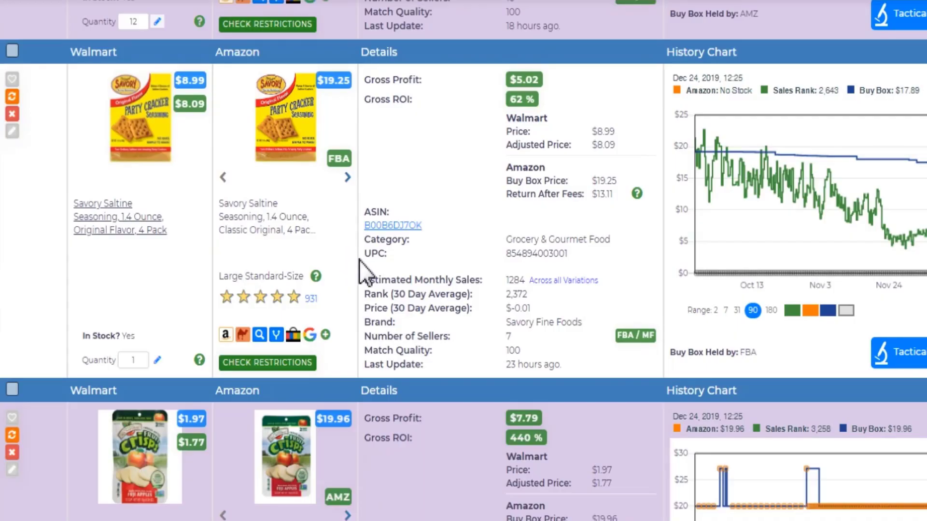
pyautogui.scroll(2, 356, 261)
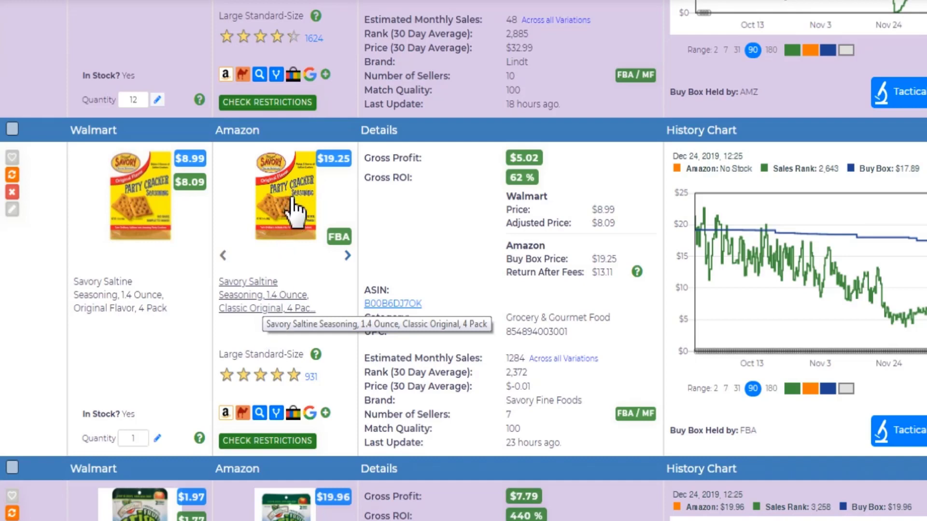
pyautogui.click(274, 294)
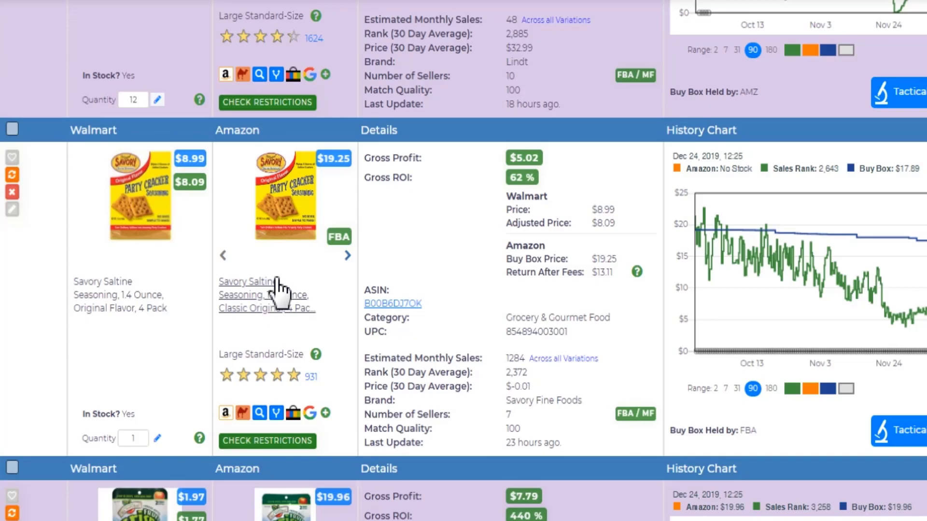
pyautogui.click(279, 290)
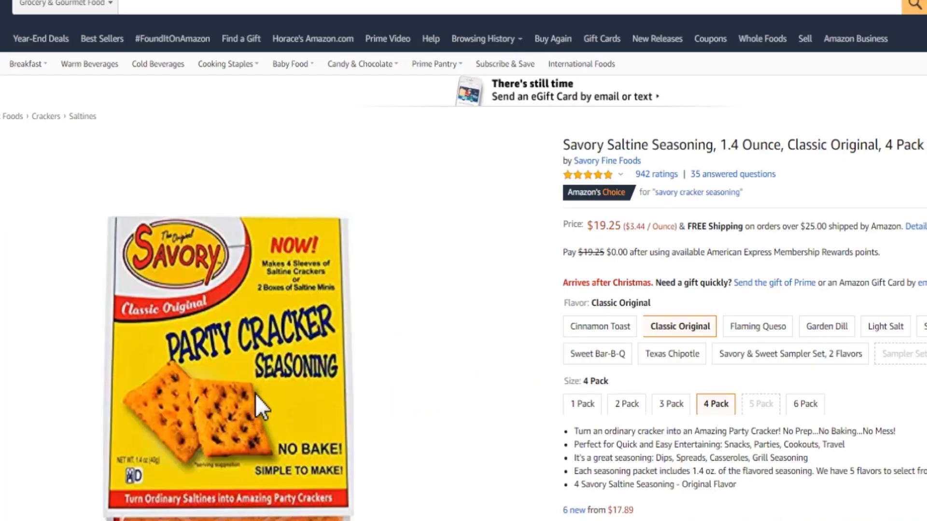
# Examine the Savory Saltine Seasoning Amazon listing for its price, flavor and pack options, other offers and Best Seller Rank
pyautogui.scroll(-2, 256, 393)
pyautogui.scroll(2, 256, 392)
pyautogui.scroll(-4, 491, 317)
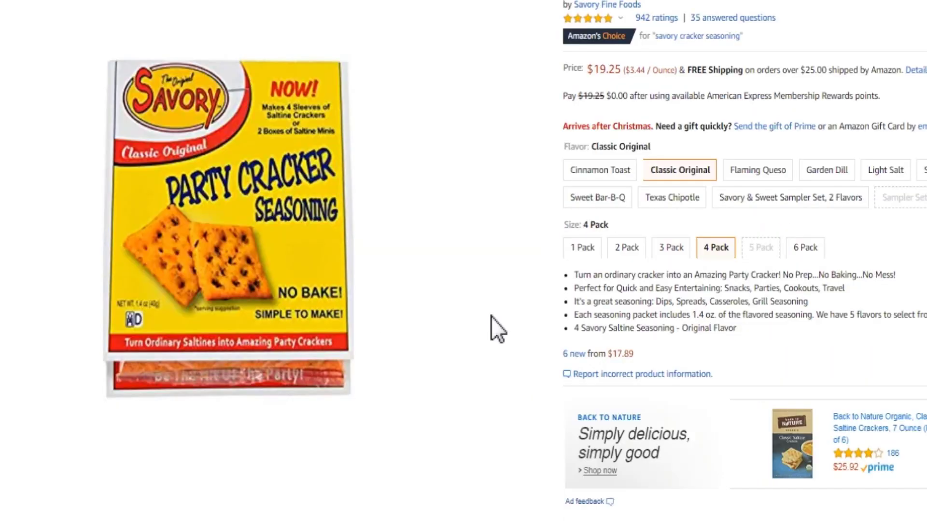
pyautogui.scroll(4, 491, 317)
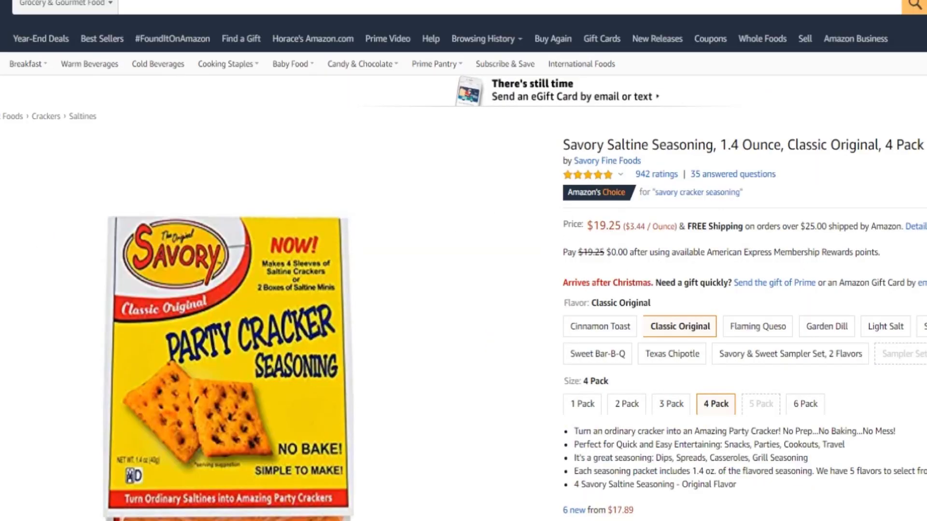
pyautogui.scroll(-8, 664, 282)
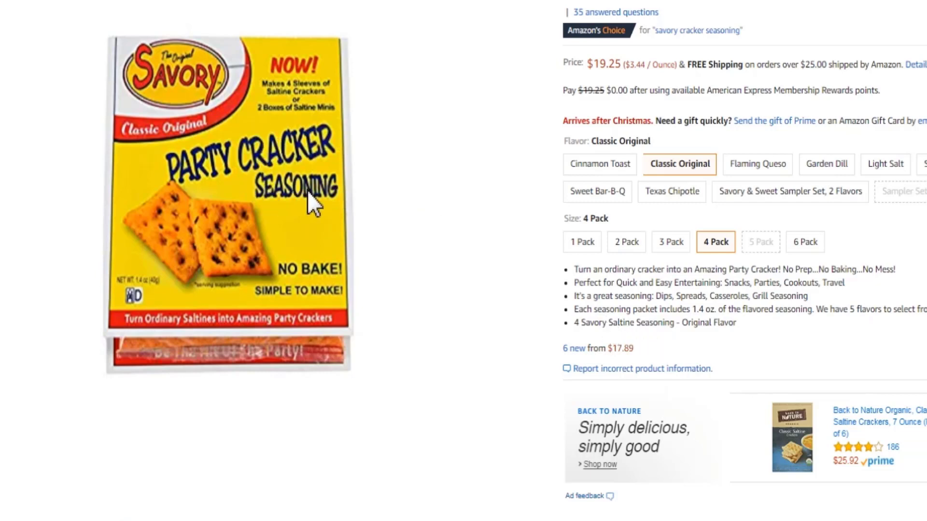
pyautogui.scroll(3, 357, 195)
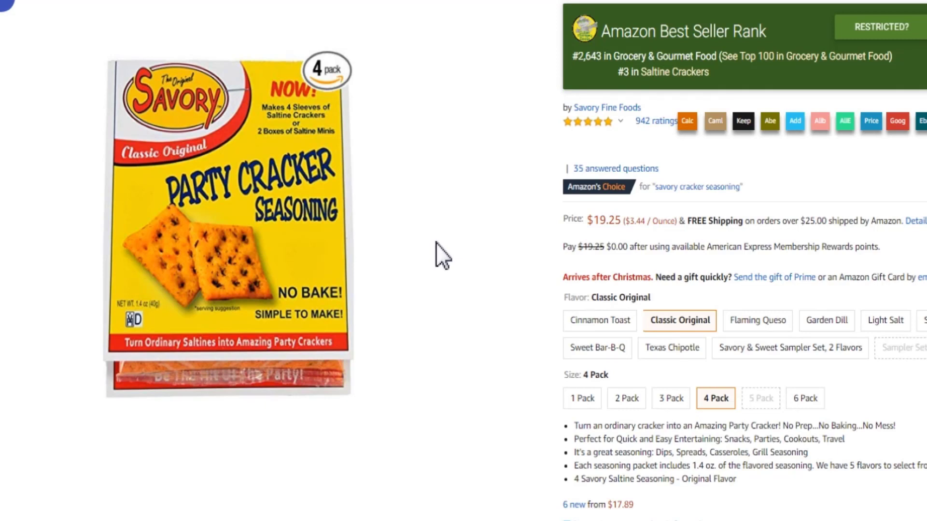
pyautogui.scroll(-2, 436, 243)
pyautogui.scroll(2, 435, 243)
pyautogui.scroll(4, 436, 244)
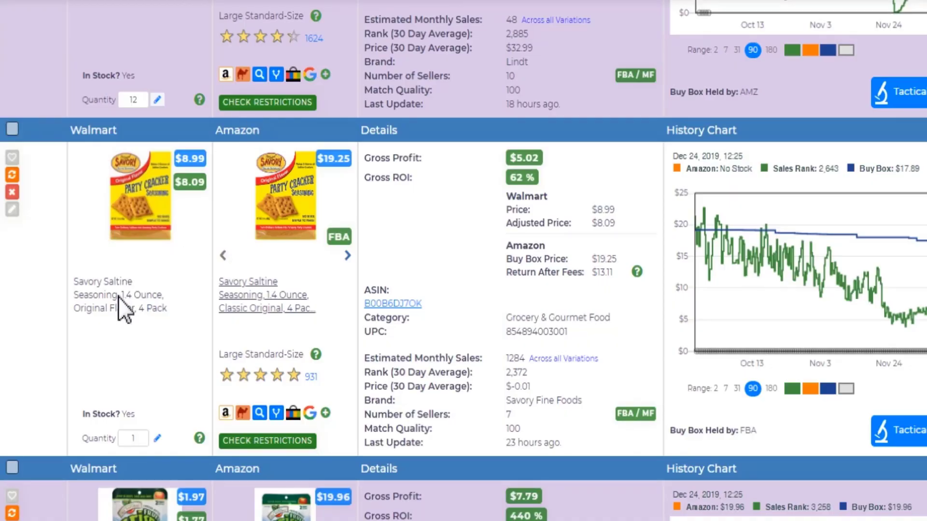
# Open the Savory Saltine Seasoning's Walmart page, check its price, delivery and seller, and close the page
pyautogui.click(119, 296)
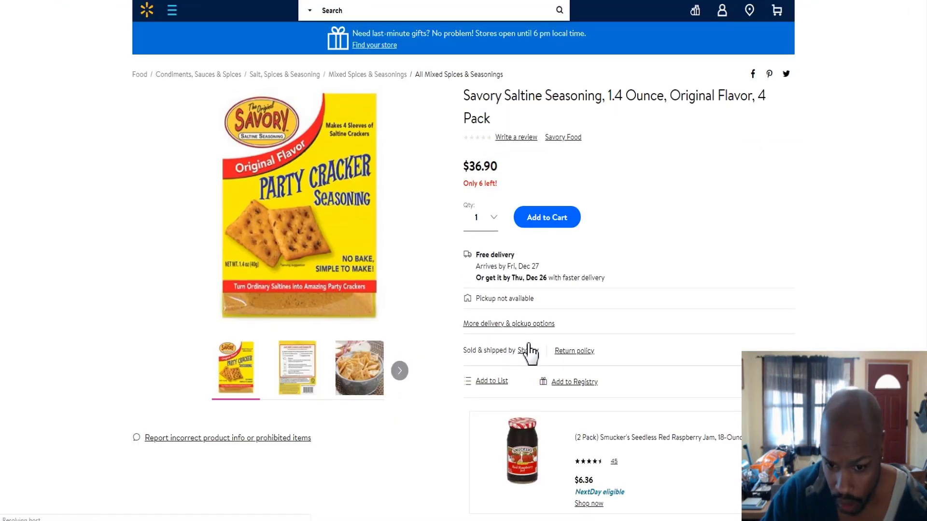
pyautogui.scroll(-1, 531, 367)
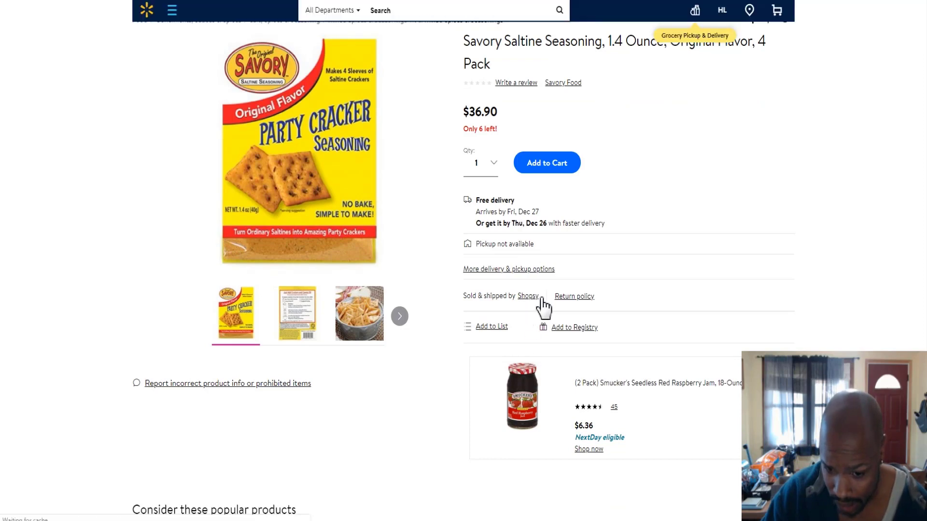
pyautogui.scroll(1, 543, 306)
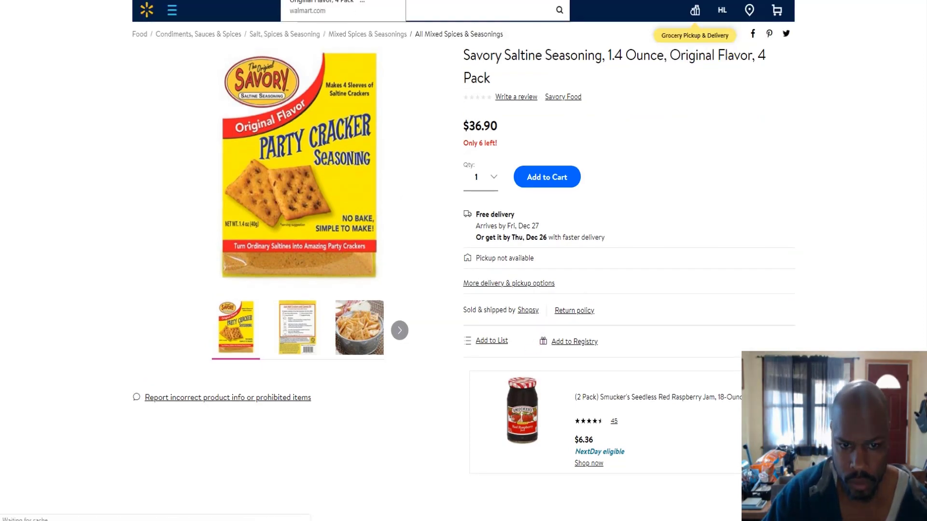
pyautogui.hotkey('ctrl', 'w')
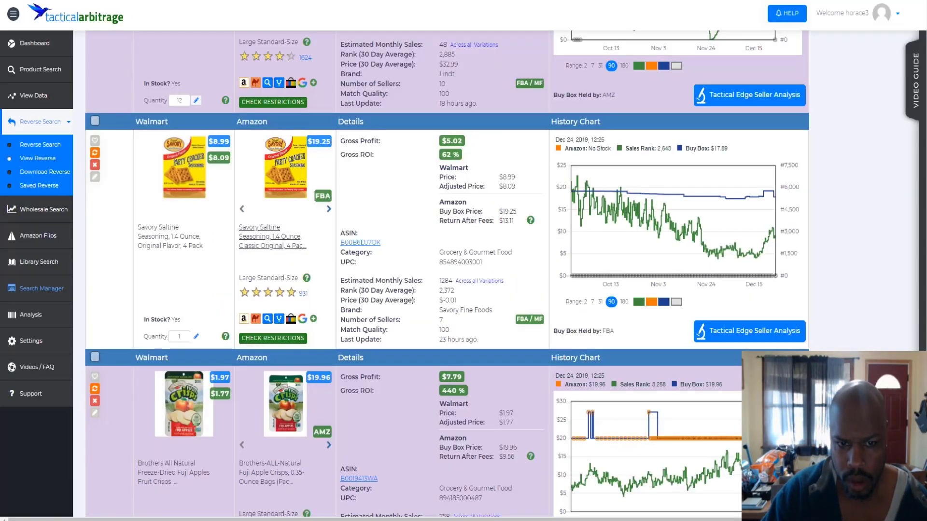
# Examine the prices, sales rank and history charts of the Dove Promises Christmas candy and Golden Malted pancake flour results
pyautogui.hotkey('ctrl', 'Tab')
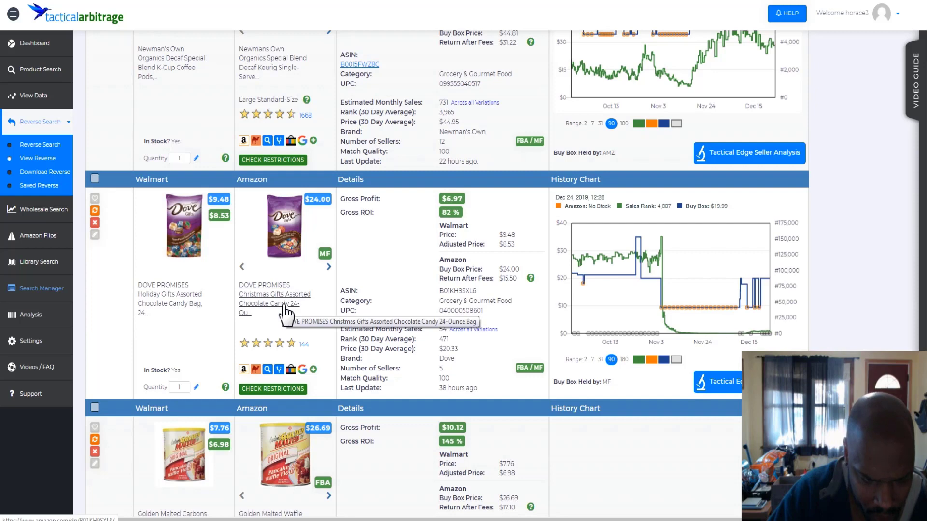
pyautogui.moveTo(219, 213)
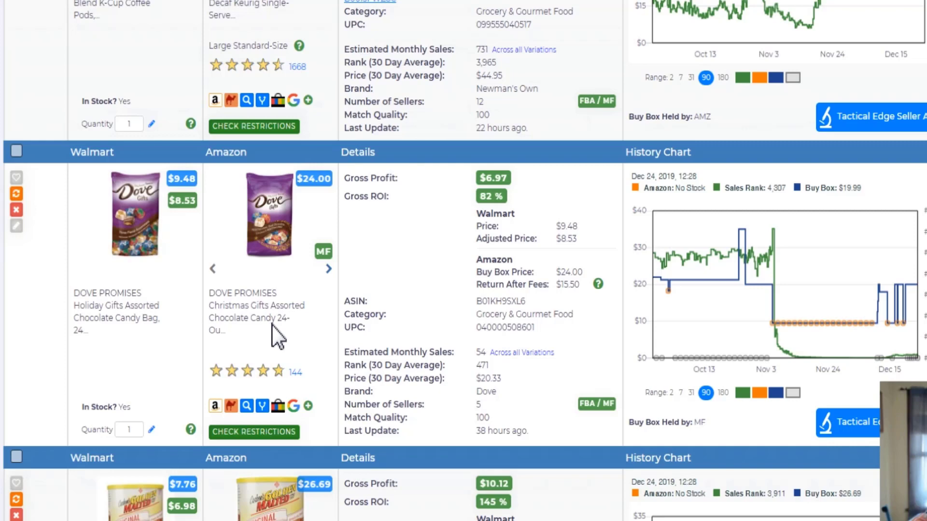
pyautogui.scroll(-3, 279, 320)
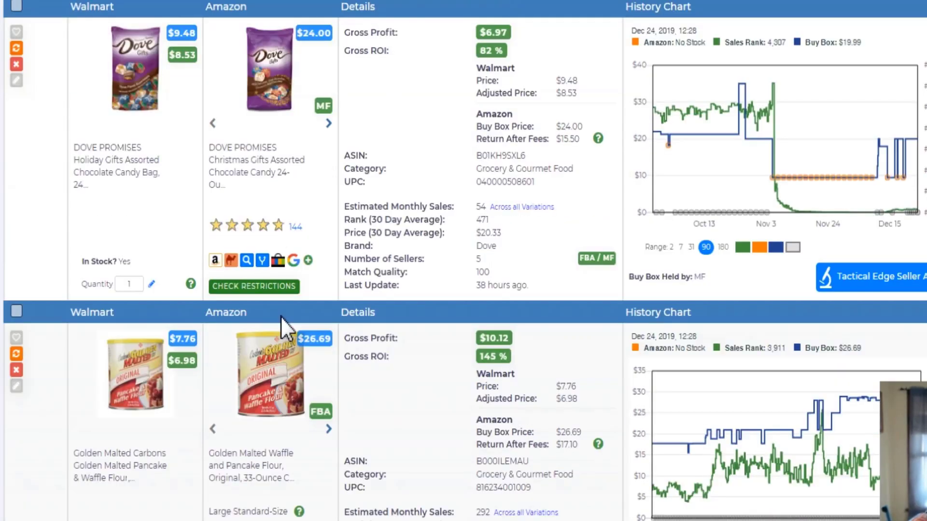
pyautogui.scroll(-3, 264, 169)
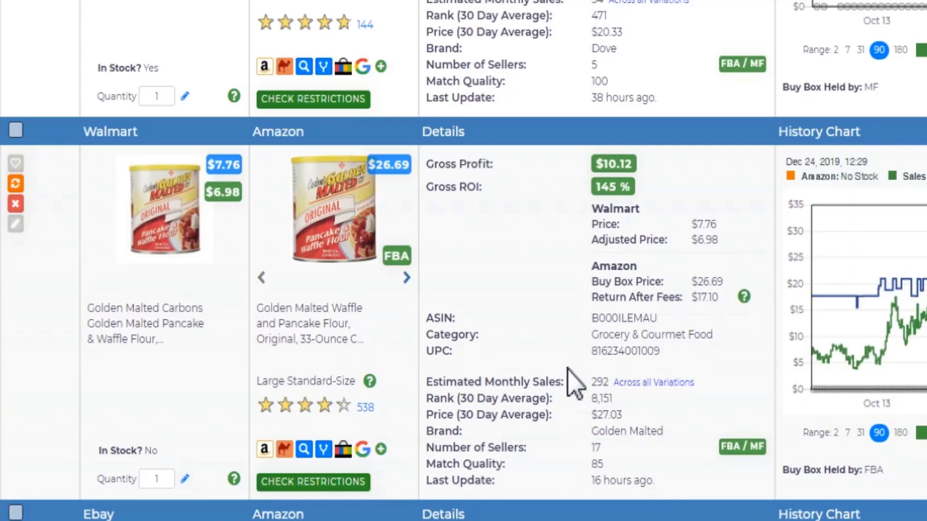
pyautogui.scroll(2, 497, 364)
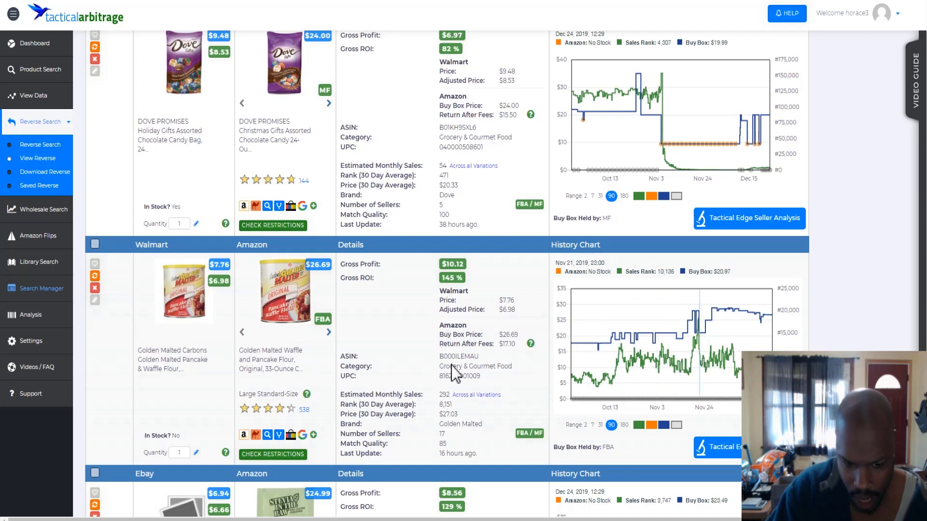
# Open the Golden Malted flour's Amazon listing, close it, and open the matching Walmart page to check price and availability
pyautogui.click(268, 363)
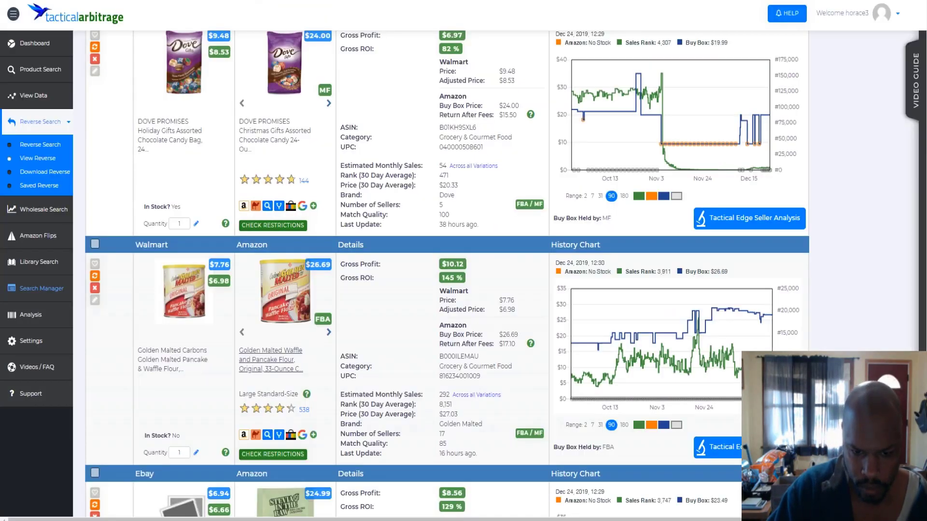
pyautogui.hotkey('ctrl', 'w')
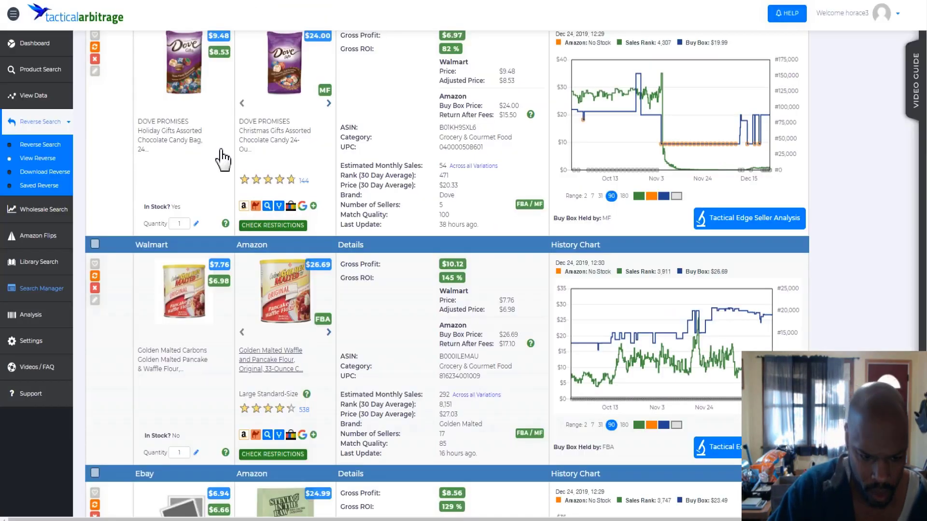
pyautogui.click(173, 369)
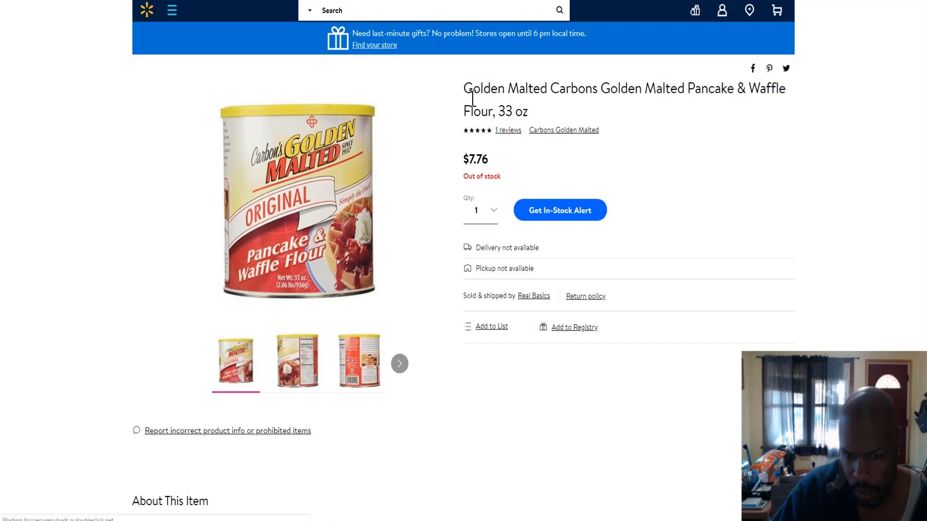
# Copy the full product title from the Walmart page and search Google for "Golden Malted Carbons Golden Malted Pancake & Waffle Flour, 33 oz"
pyautogui.tripleClick(526, 112)
pyautogui.rightClick(485, 104)
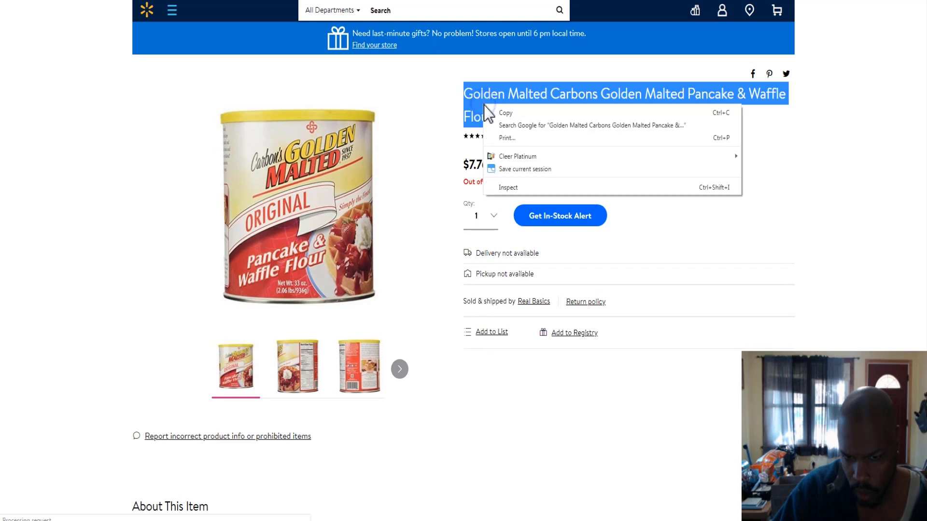
pyautogui.click(505, 112)
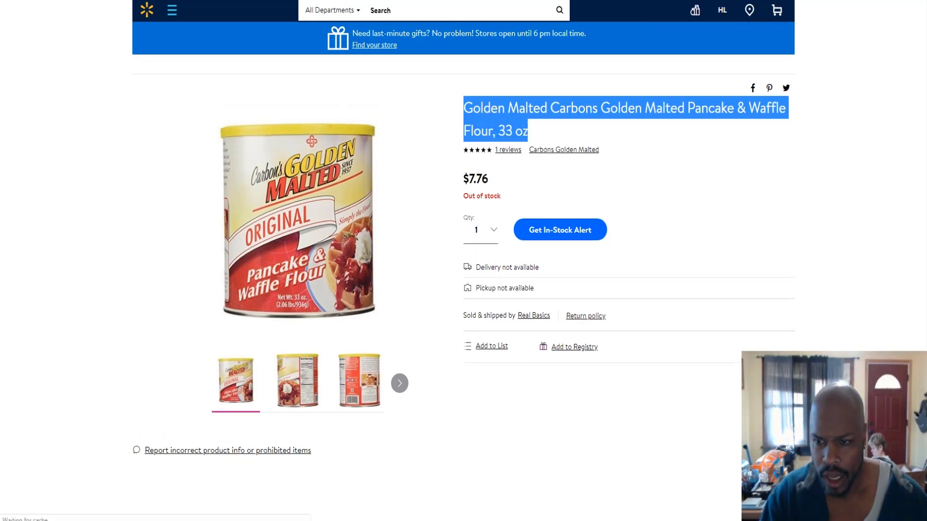
pyautogui.hotkey('ctrl', 't')
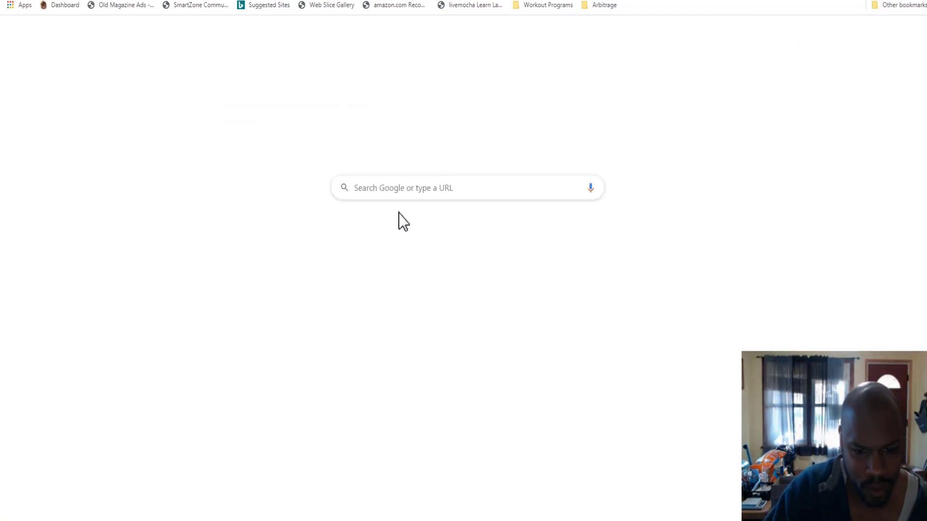
pyautogui.click(404, 187)
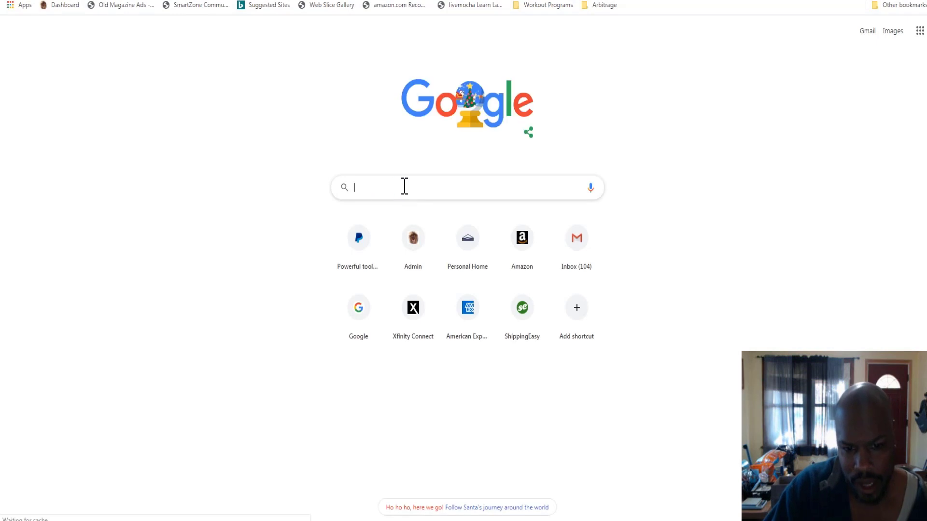
pyautogui.rightClick(404, 187)
pyautogui.click(434, 253)
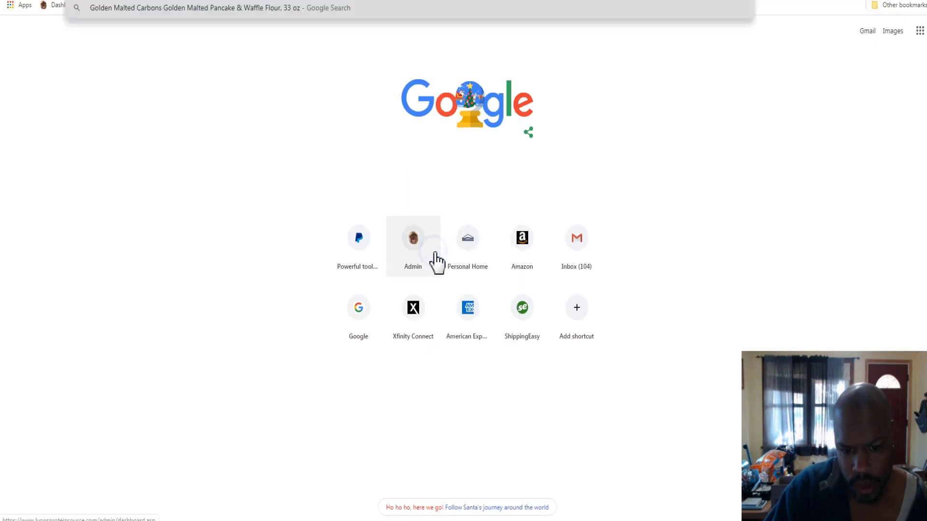
pyautogui.click(436, 263)
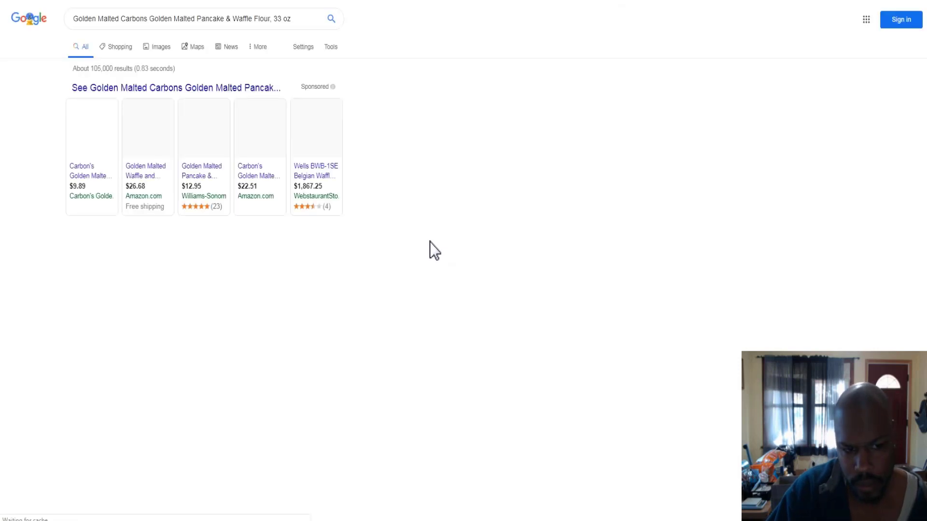
# Show the Google Shopping results for the Golden Malted flour and compare sellers, prices and package sizes for an alternative supplier
pyautogui.click(120, 54)
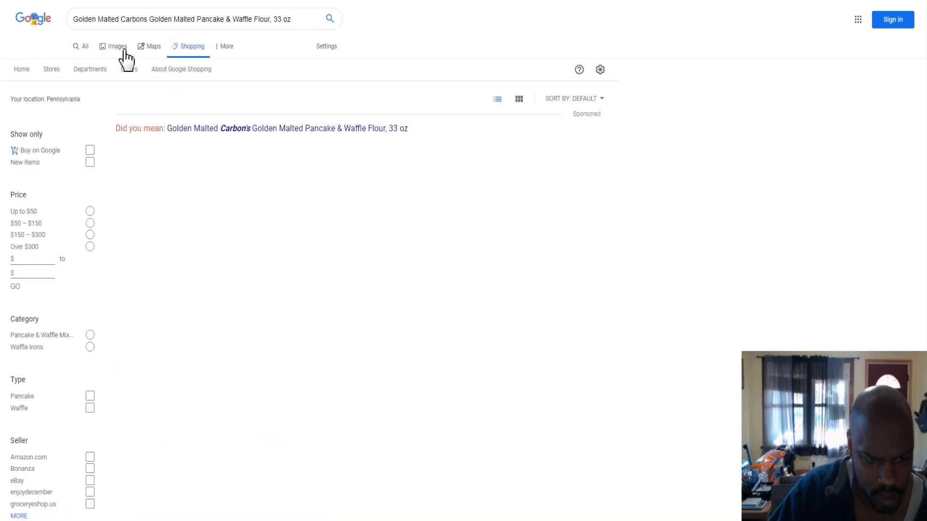
pyautogui.scroll(-2, 647, 220)
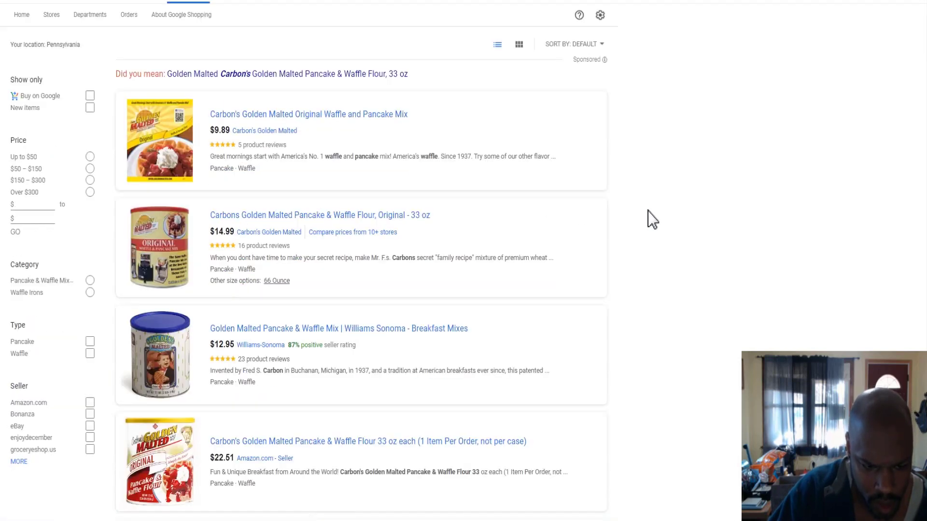
pyautogui.scroll(-2, 653, 220)
pyautogui.scroll(-2, 653, 220)
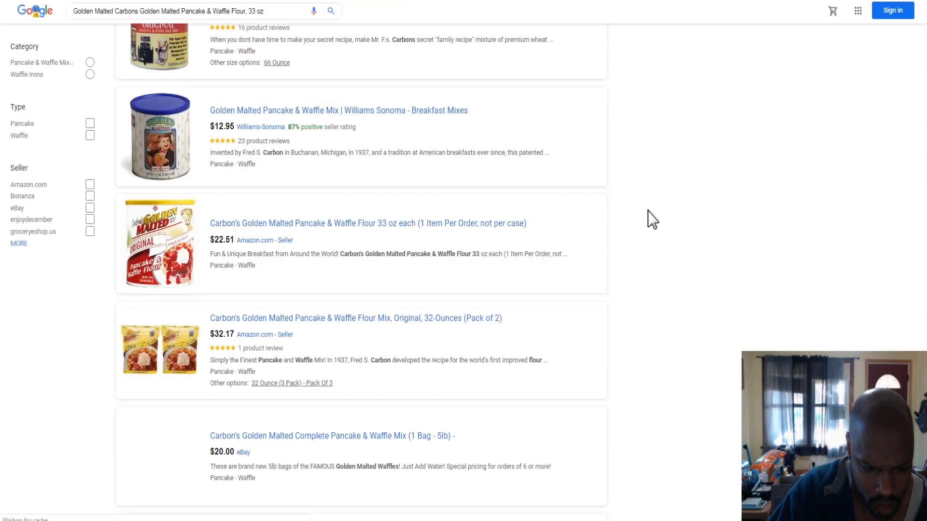
pyautogui.scroll(-4, 652, 220)
pyautogui.scroll(-5, 652, 220)
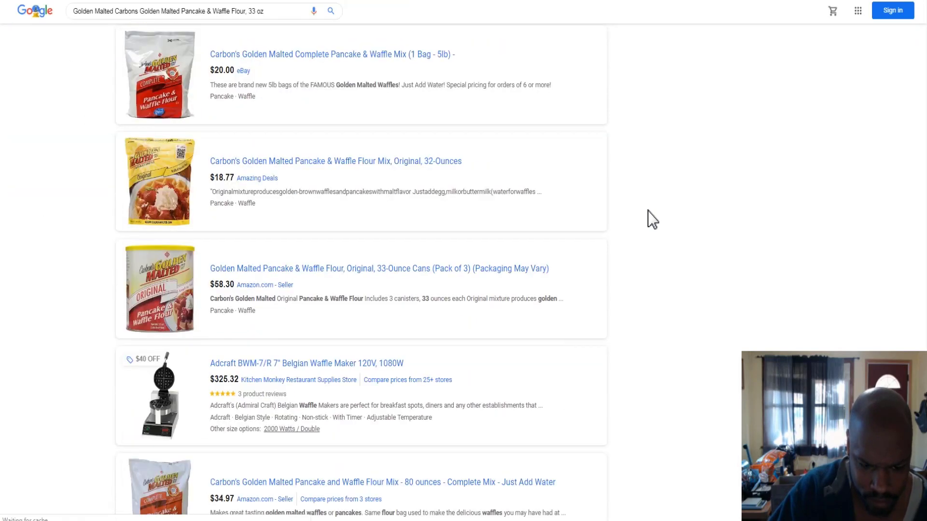
pyautogui.scroll(-8, 652, 220)
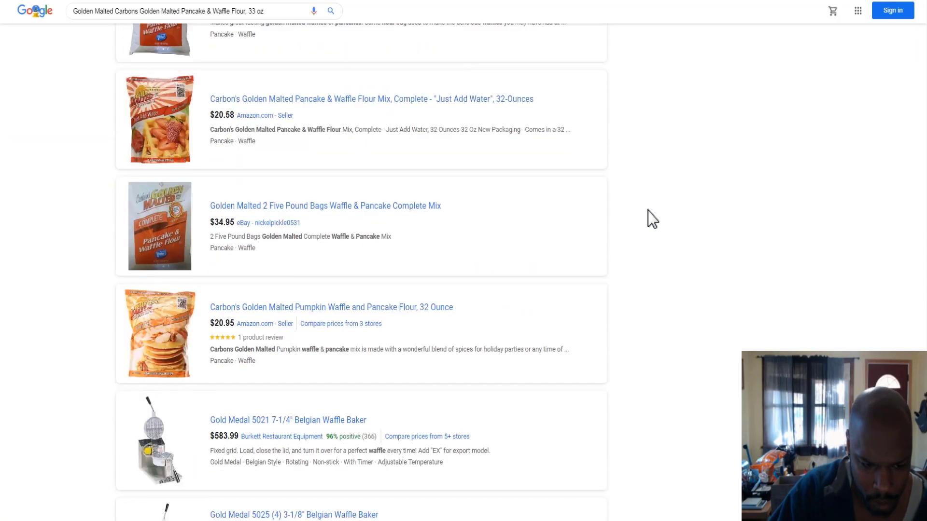
pyautogui.scroll(-6, 652, 220)
pyautogui.scroll(13, 653, 219)
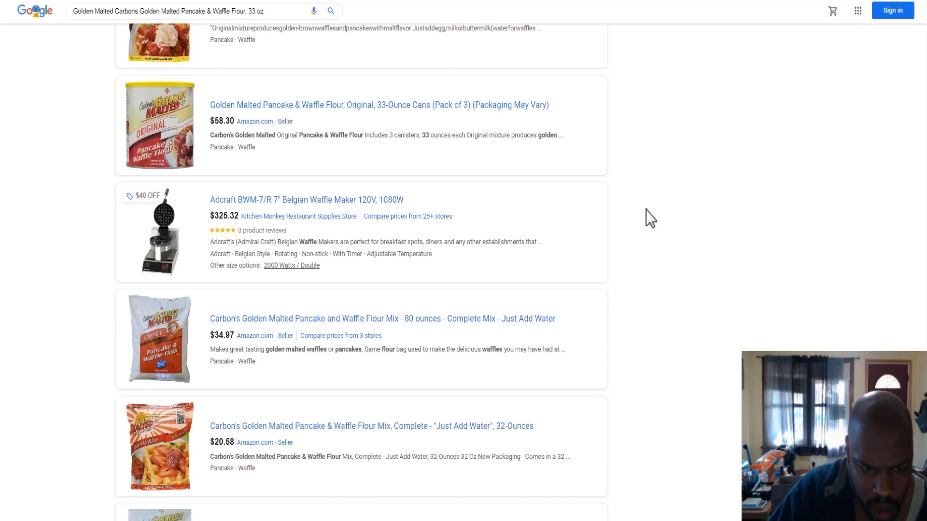
pyautogui.scroll(10, 650, 218)
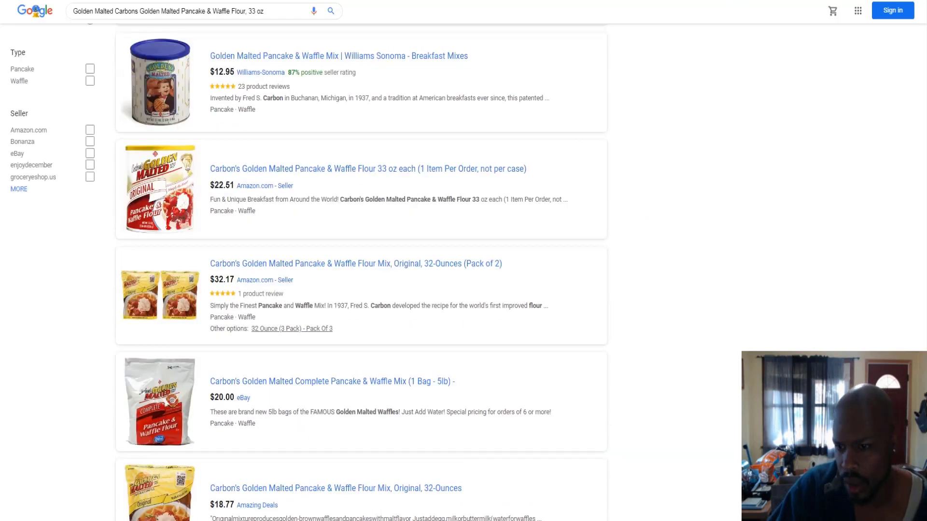
# Return to the Tactical Arbitrage results and review the matches from the Golden Malted flour down to the Mori-Nu Silken Tofu
pyautogui.hotkey('ctrl', 'shift', 'Tab')
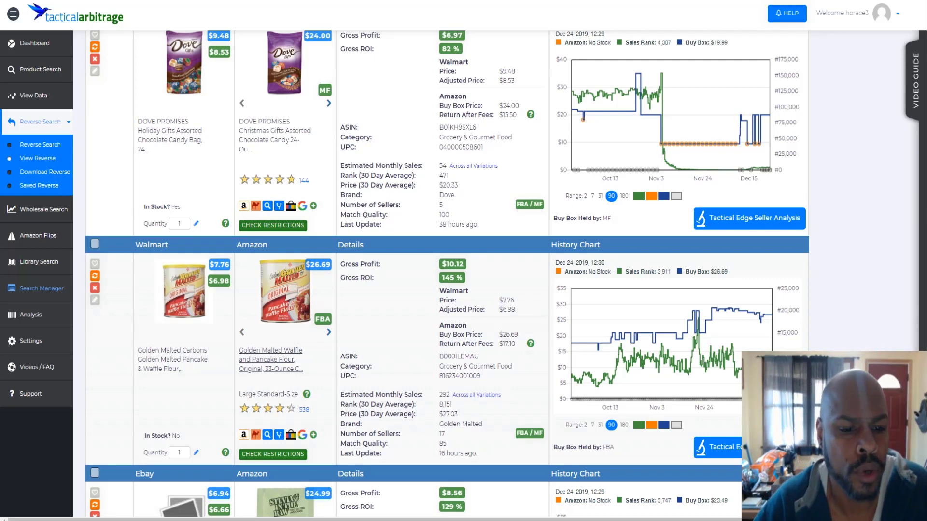
pyautogui.scroll(-10, 446, 276)
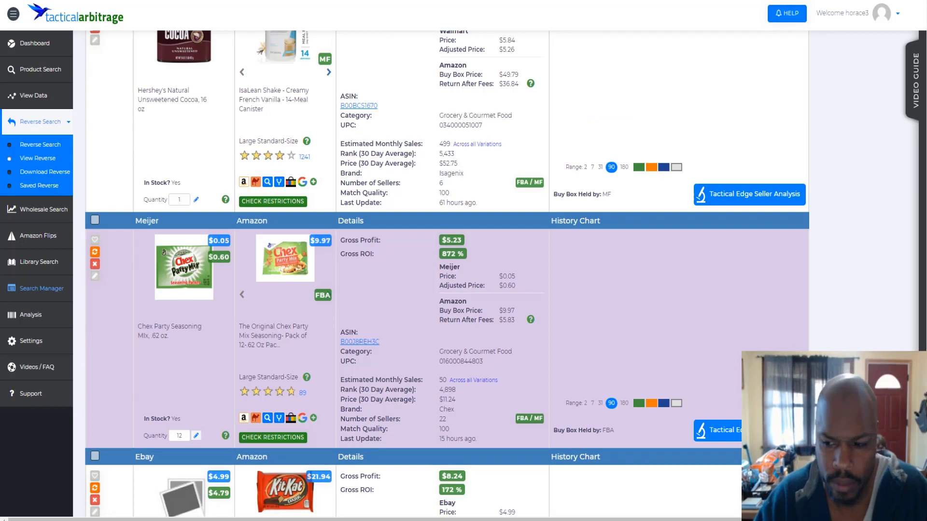
pyautogui.scroll(-6, 446, 275)
pyautogui.scroll(-10, 447, 276)
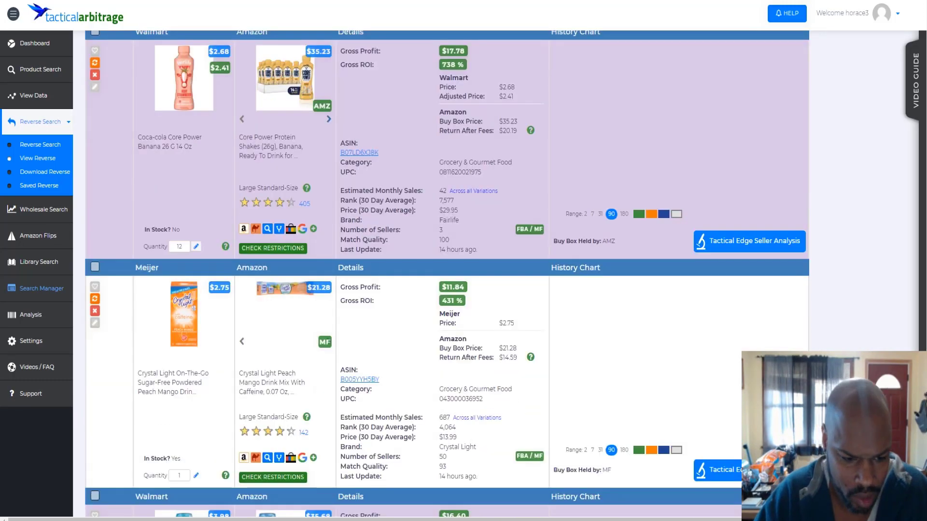
pyautogui.scroll(-13, 446, 275)
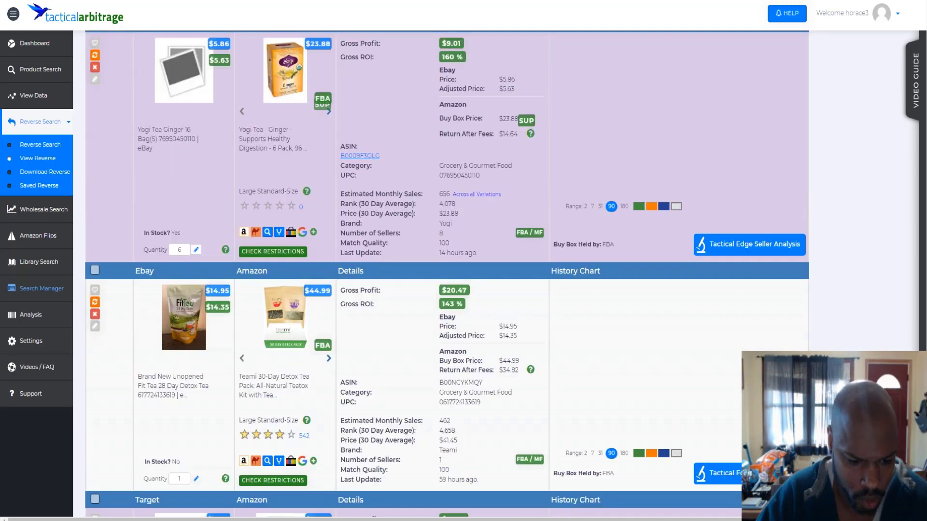
pyautogui.scroll(-2, 446, 275)
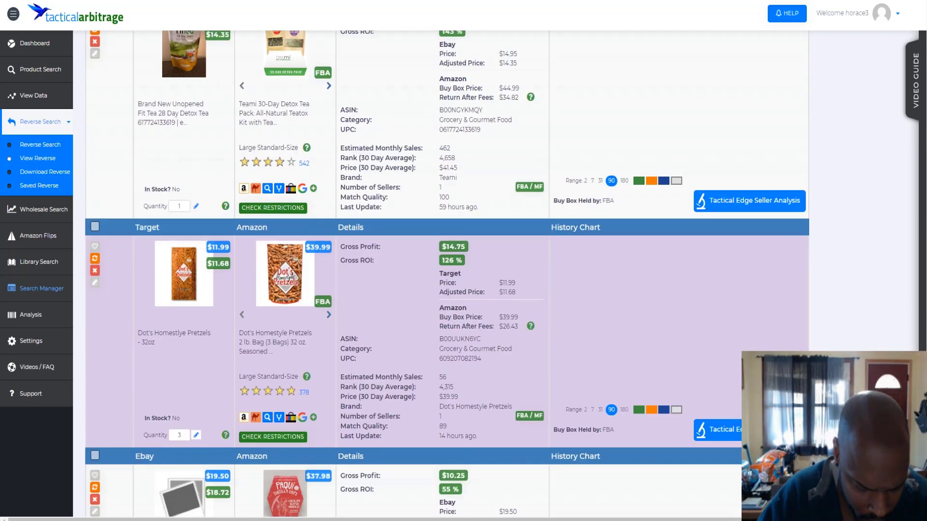
pyautogui.scroll(-8, 447, 275)
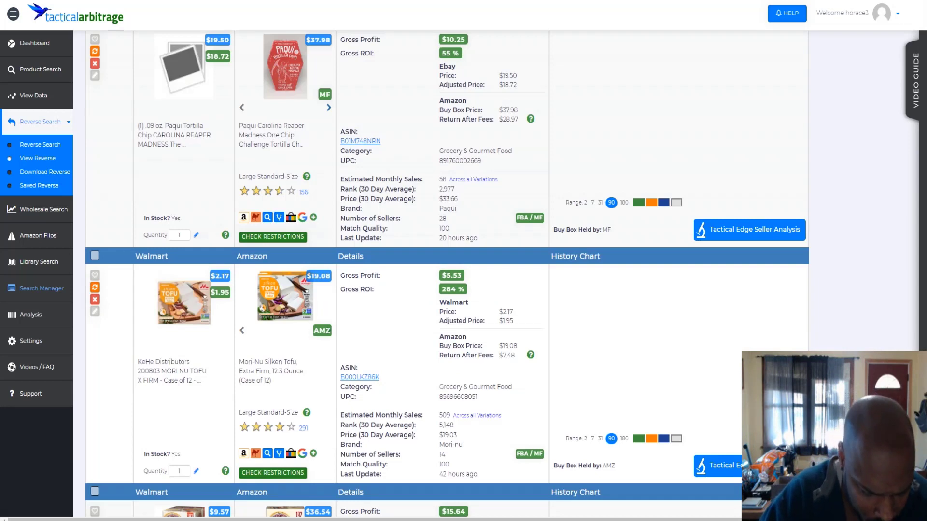
# Examine the remaining matches from the Mini Moos creamer to the Lindt Sea Salt bar, and open page 2 of the results
pyautogui.scroll(-5, 446, 275)
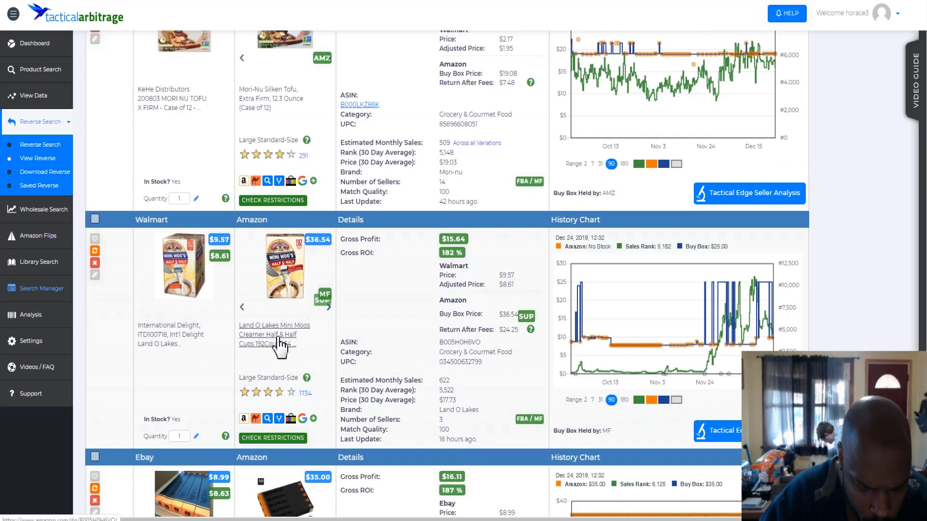
pyautogui.scroll(-5, 279, 342)
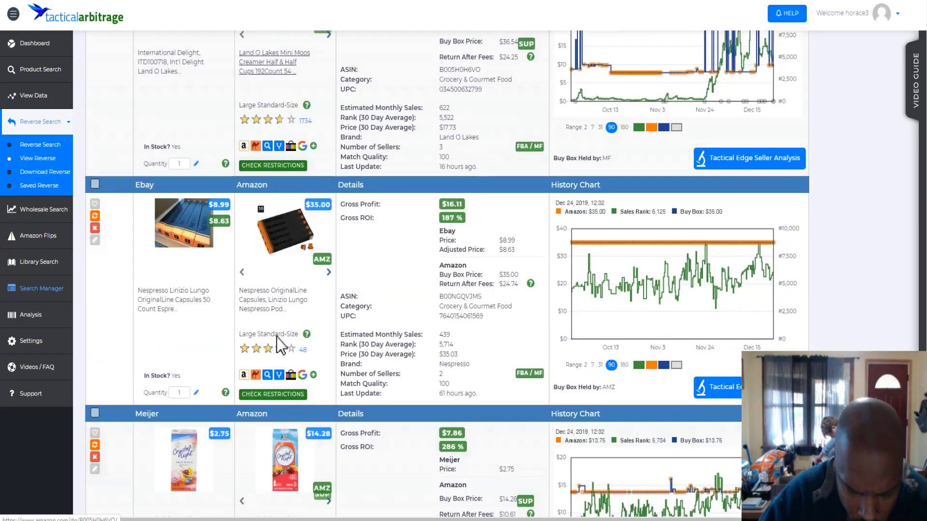
pyautogui.scroll(-4, 282, 351)
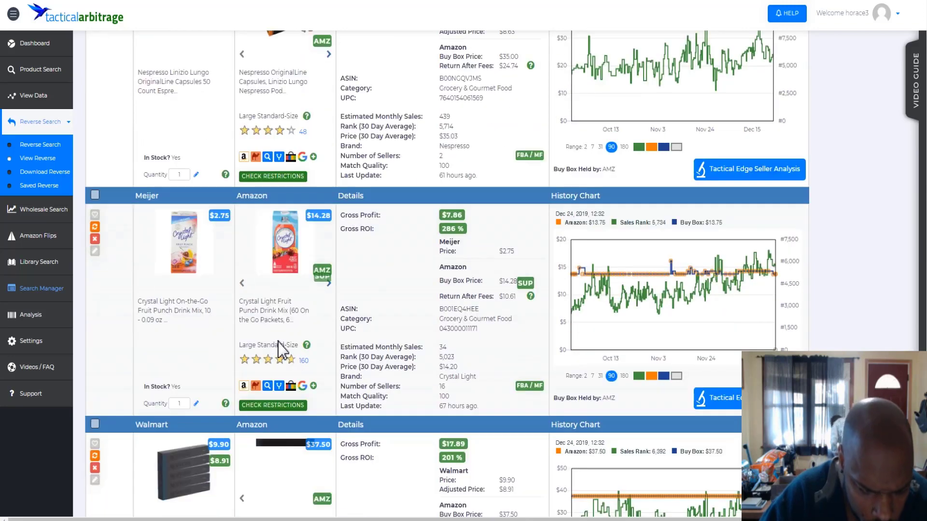
pyautogui.scroll(-12, 282, 351)
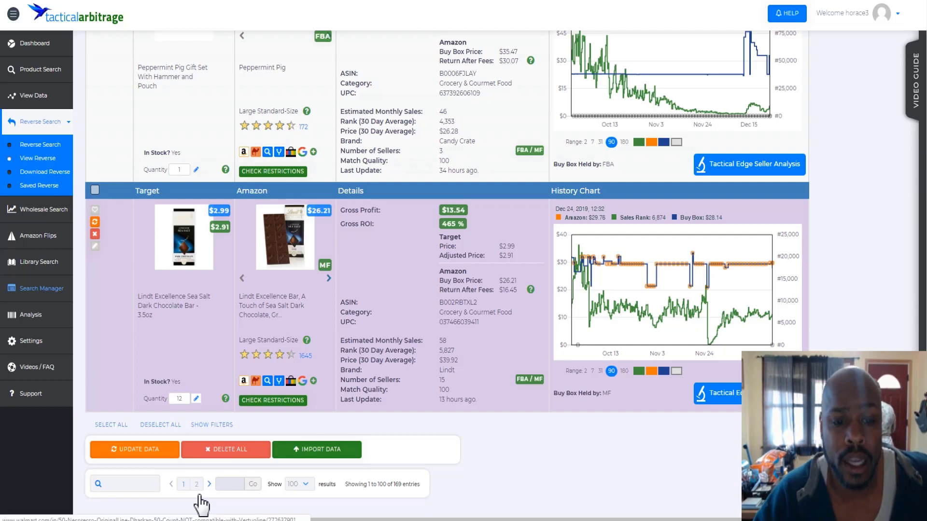
pyautogui.click(200, 496)
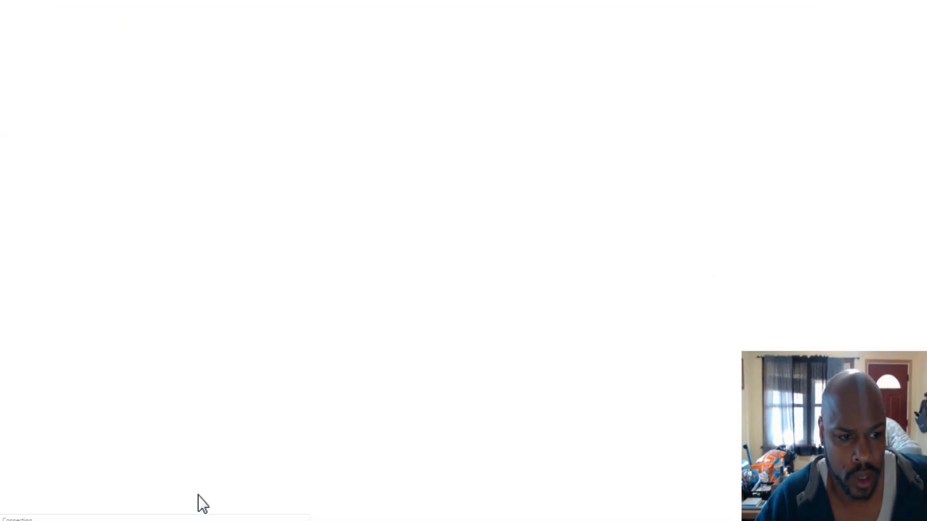